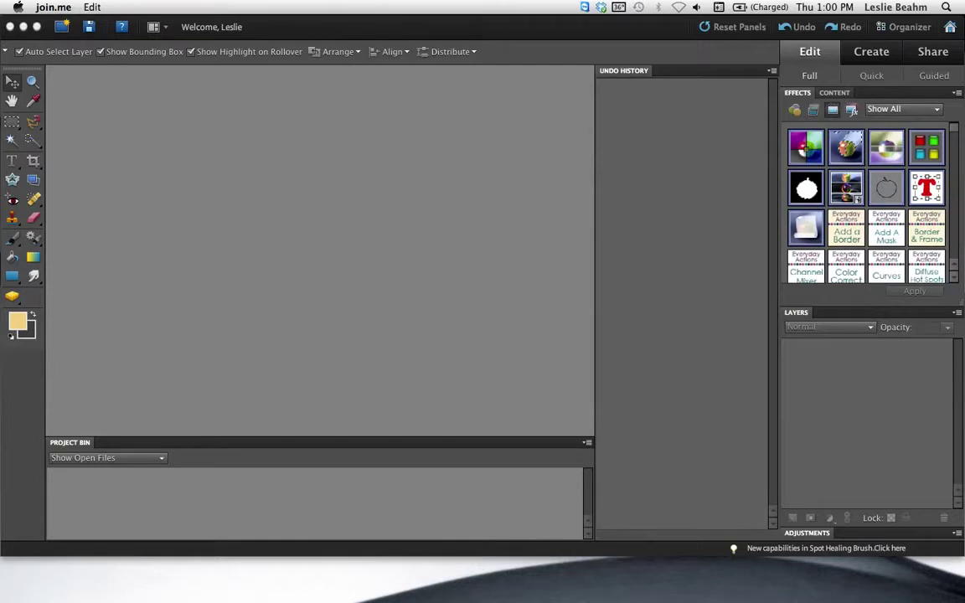
# Switch to iPhoto and browse the Autumn, Christmas and Disney template albums under Themes and Holidays
pyautogui.moveTo(527, 596)
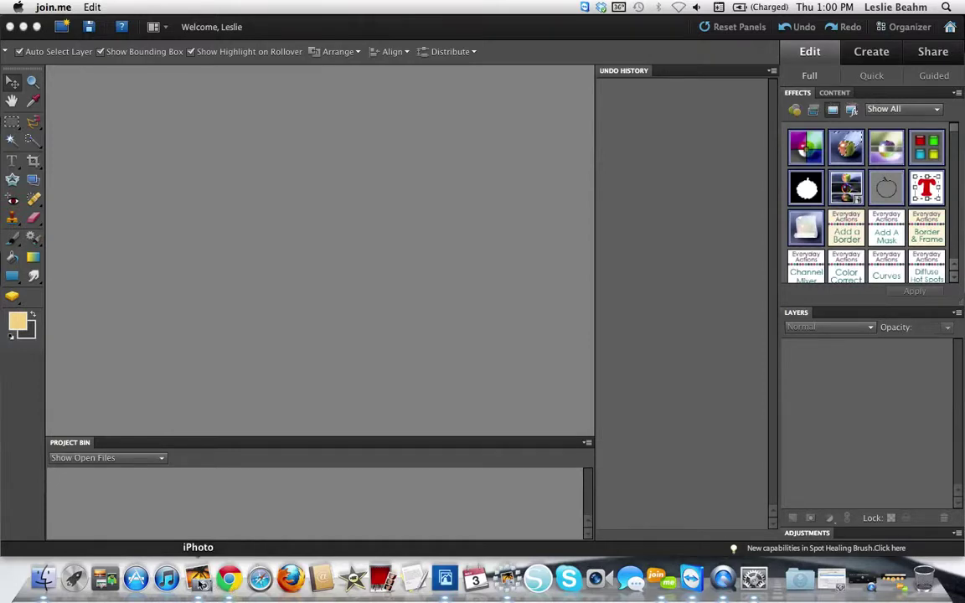
pyautogui.click(199, 579)
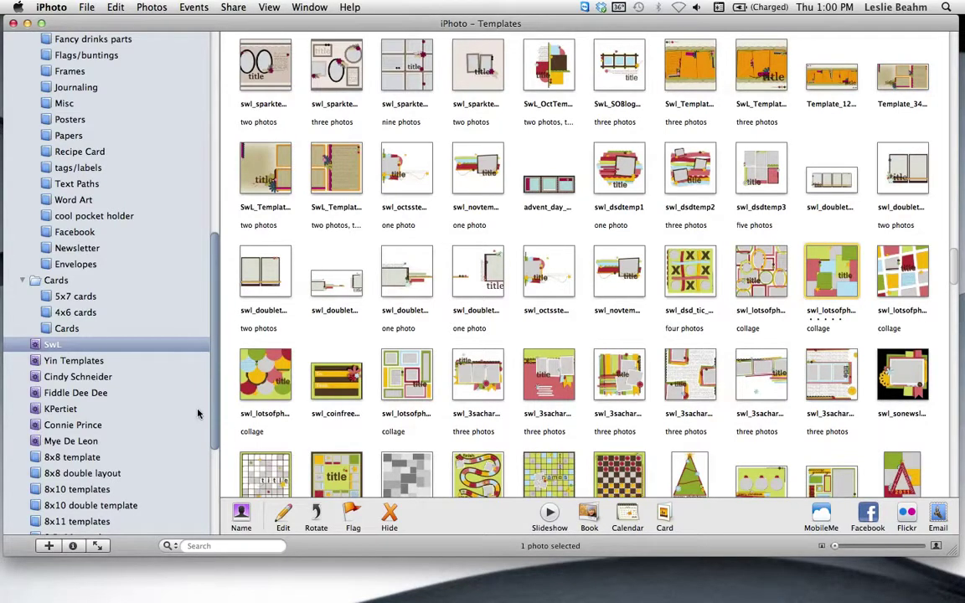
pyautogui.scroll(1, 198, 413)
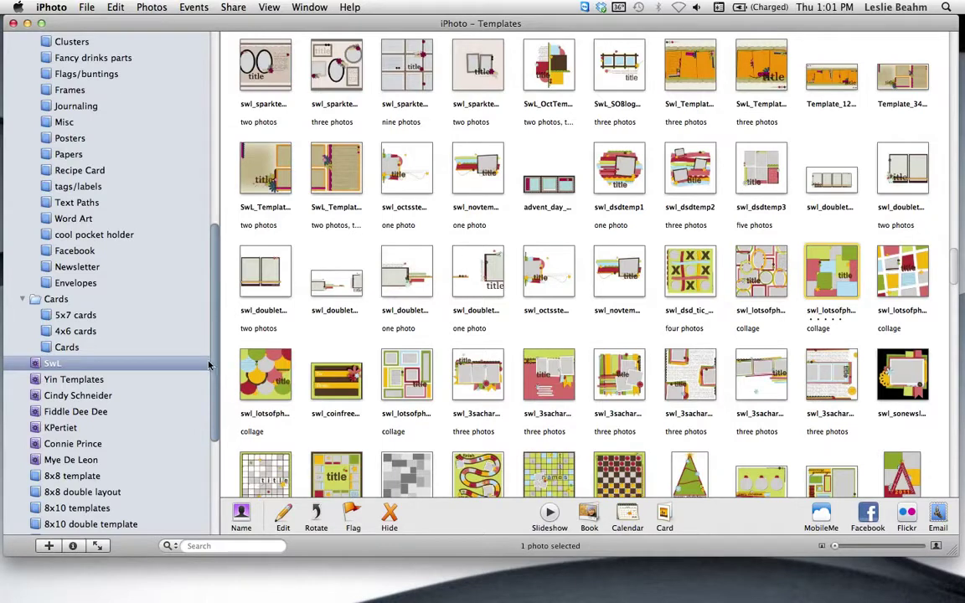
pyautogui.moveTo(208, 364); pyautogui.dragTo(218, 211)
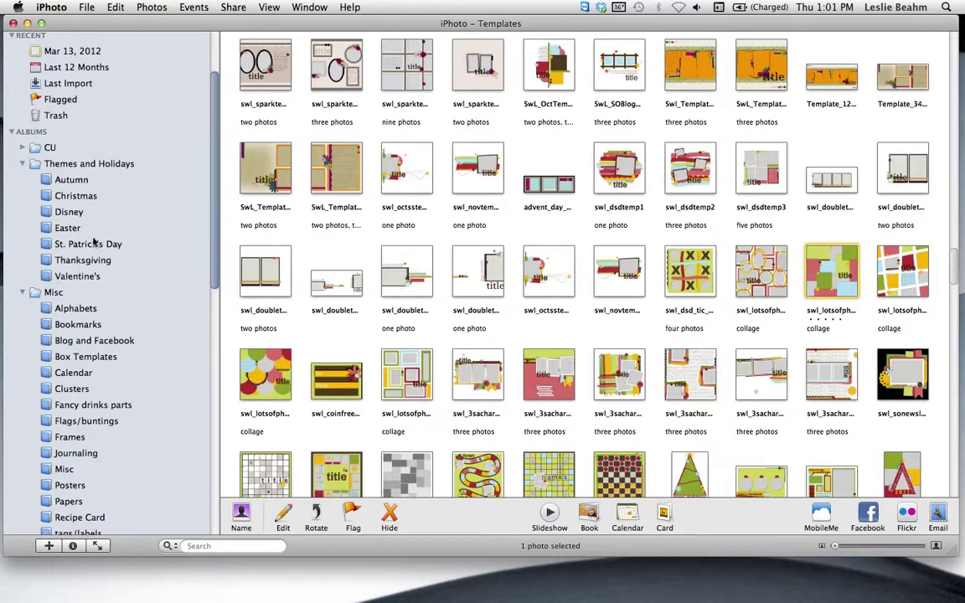
pyautogui.click(72, 184)
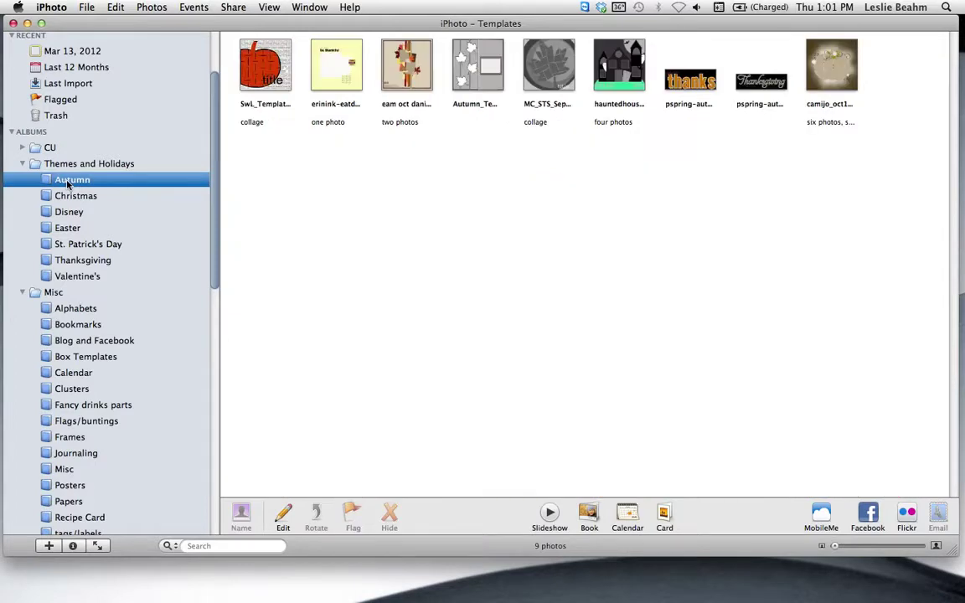
pyautogui.click(66, 195)
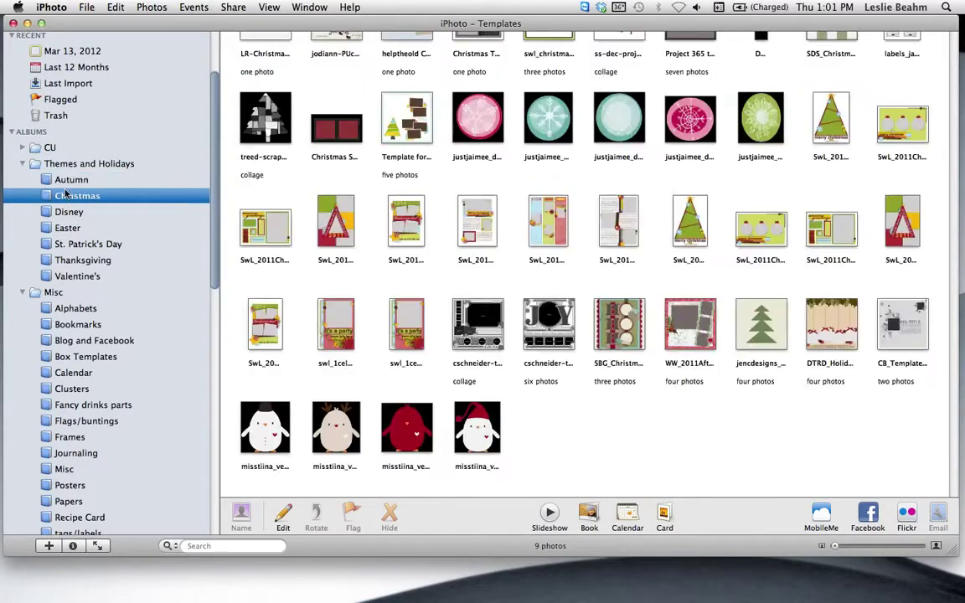
pyautogui.click(68, 213)
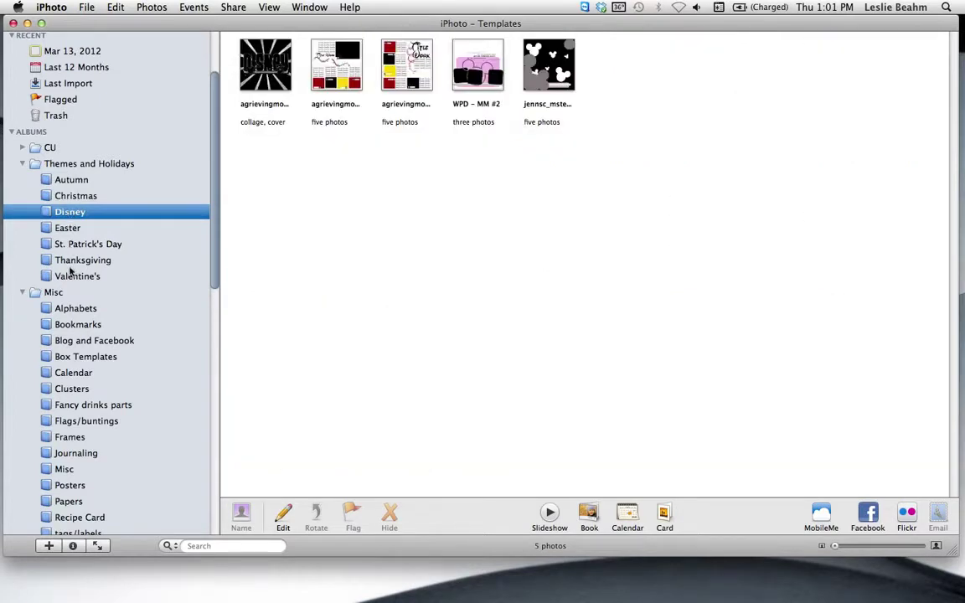
# Browse the Alphabets, Bookmarks, Blog and Facebook, and Box Templates albums in the Misc folder
pyautogui.scroll(-4, 65, 312)
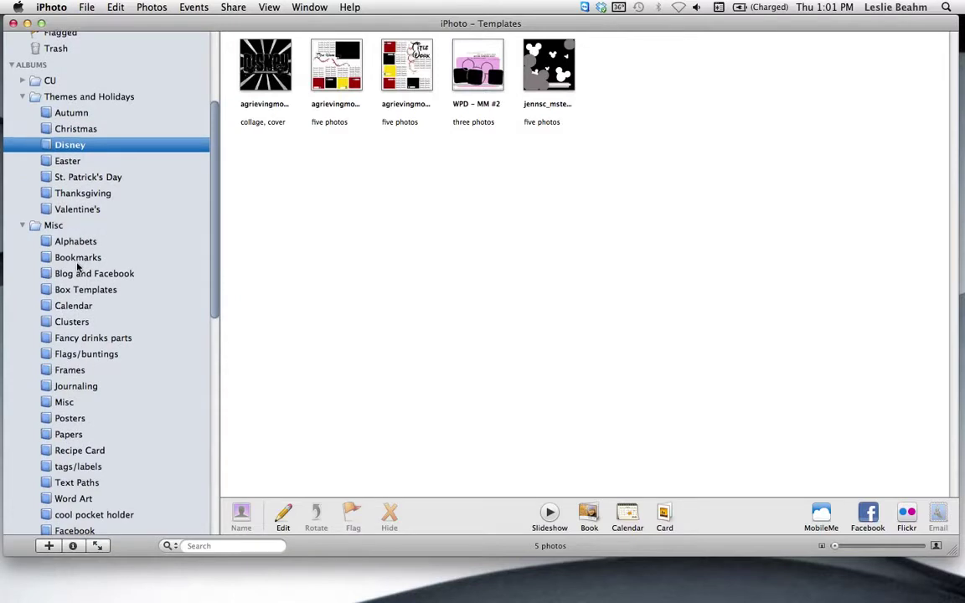
pyautogui.scroll(-2, 77, 267)
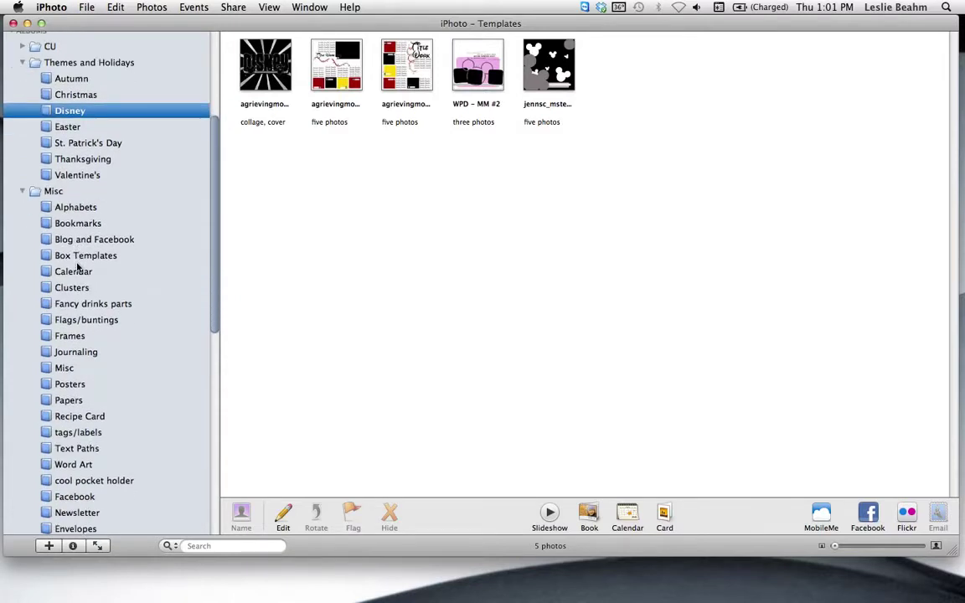
pyautogui.click(83, 215)
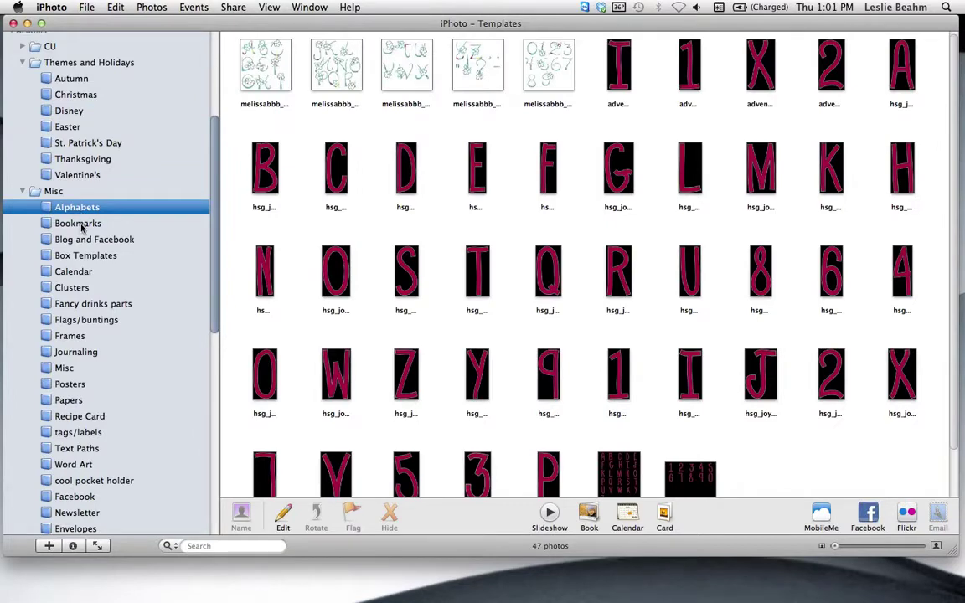
pyautogui.click(81, 223)
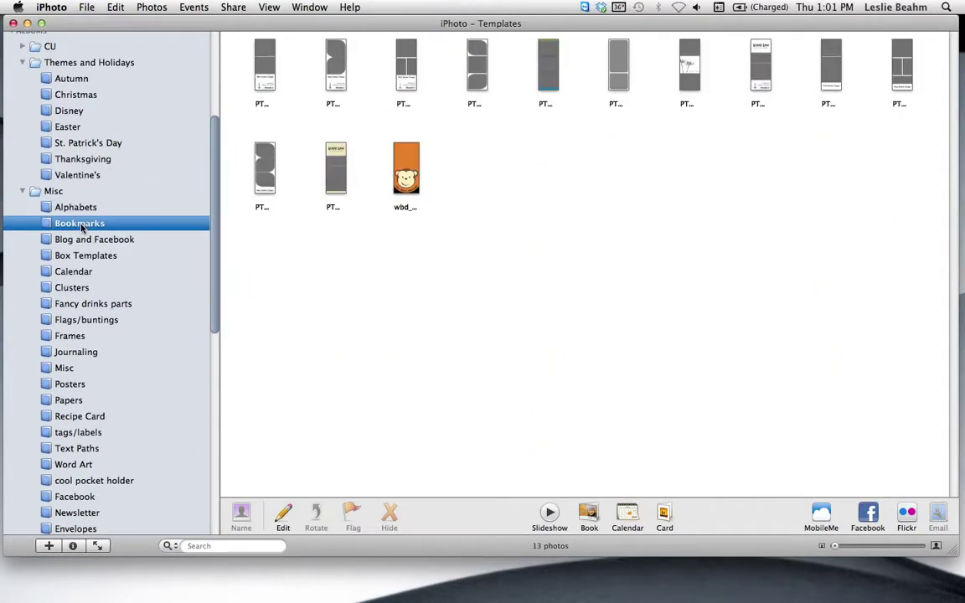
pyautogui.click(80, 240)
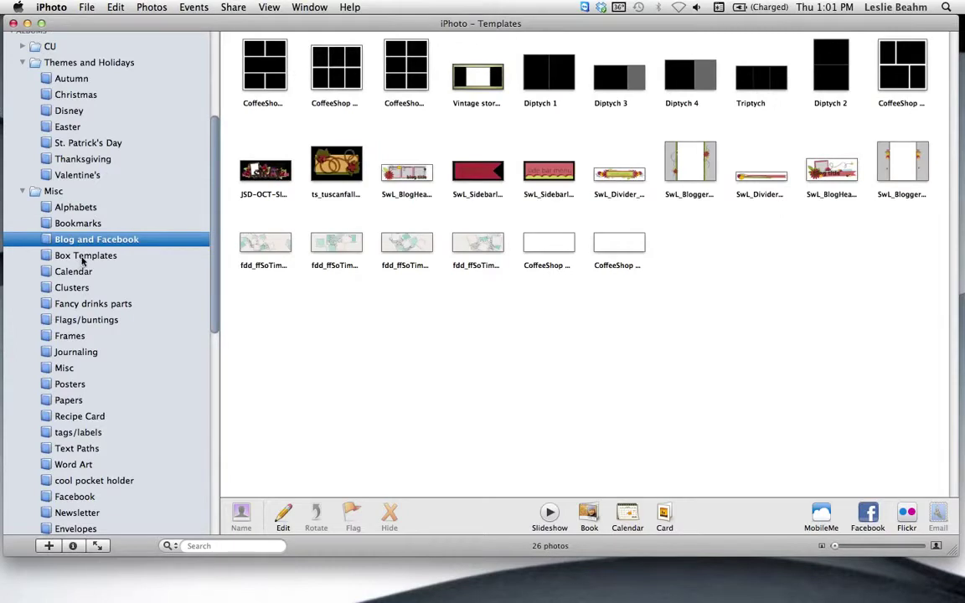
pyautogui.click(80, 255)
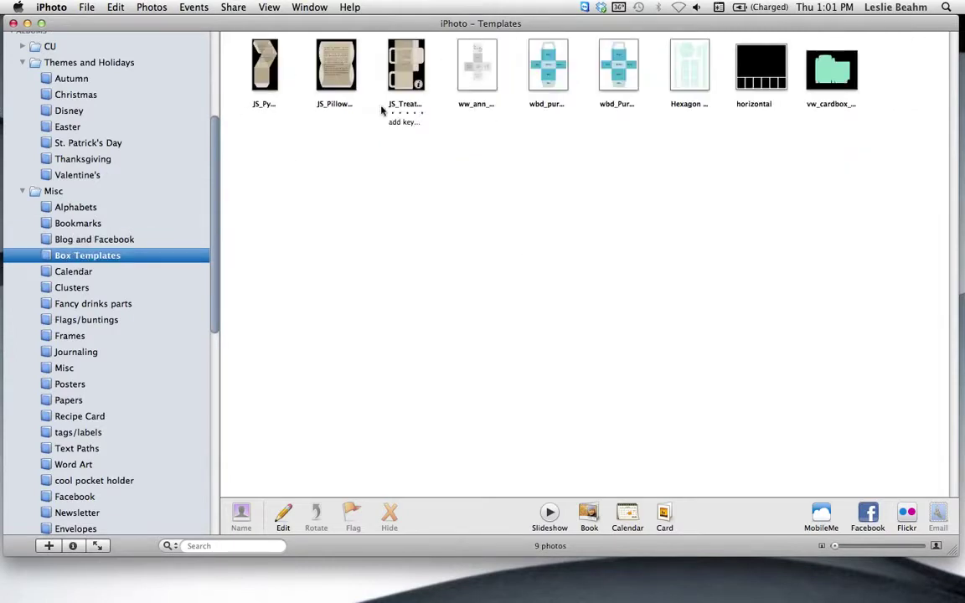
# Collapse the Misc and Cards album folders to shorten the album list
pyautogui.scroll(-1, 72, 329)
pyautogui.scroll(-5, 72, 329)
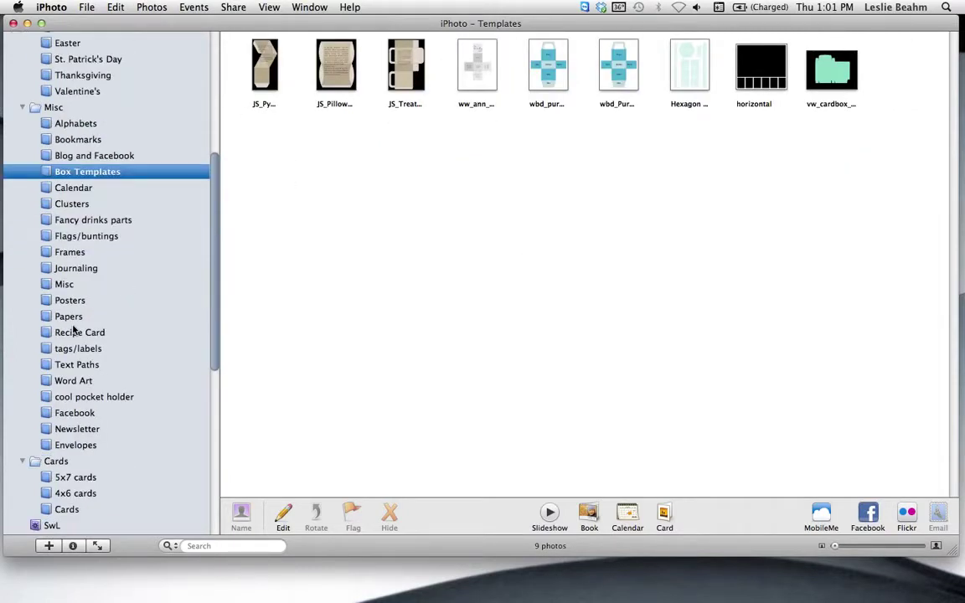
pyautogui.click(20, 76)
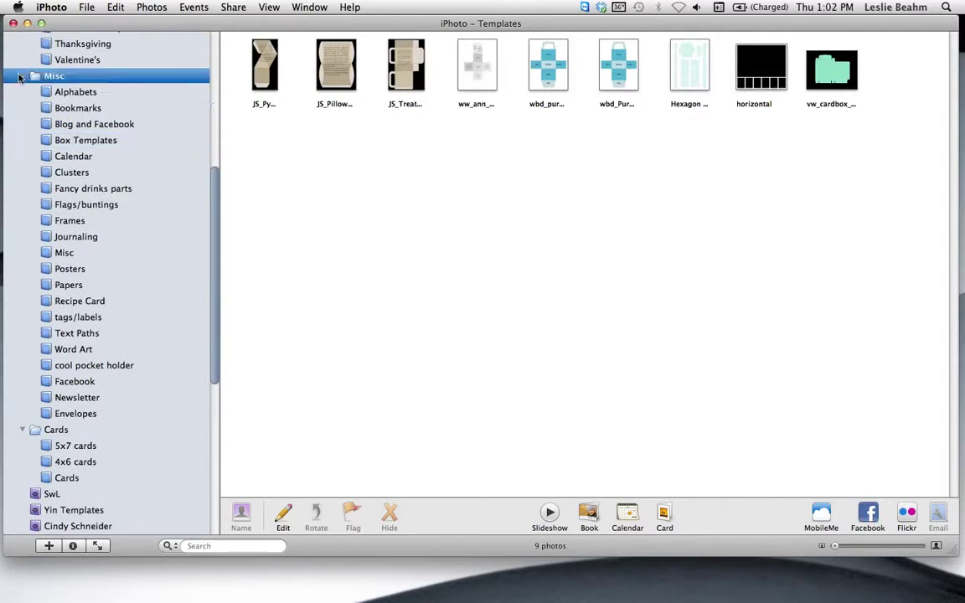
pyautogui.click(23, 76)
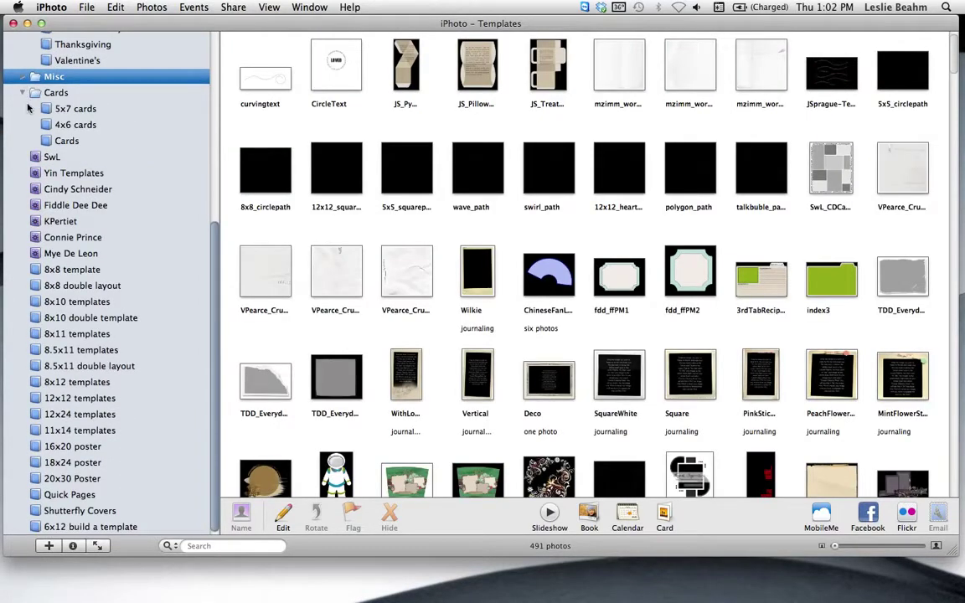
pyautogui.click(23, 93)
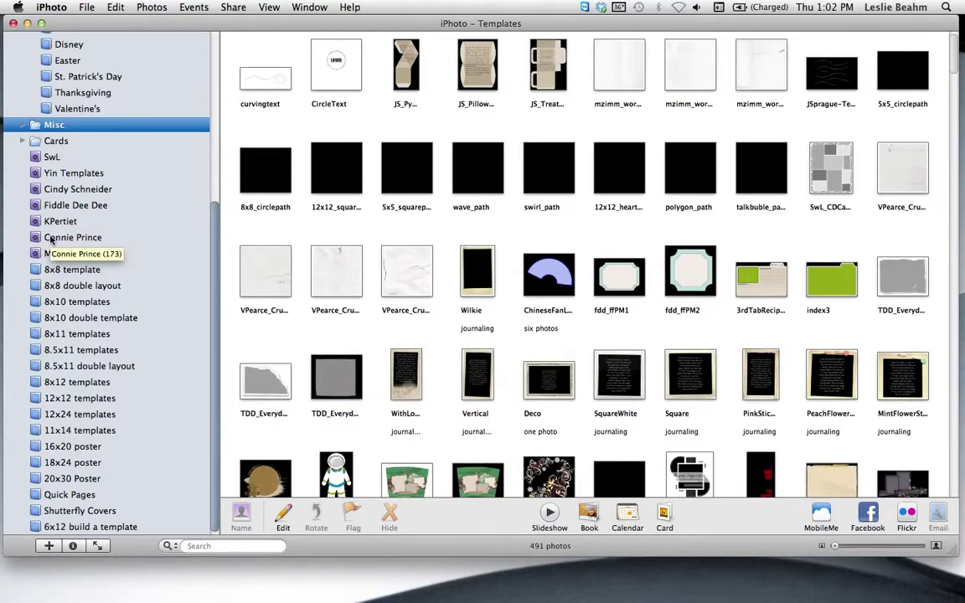
# View the SwL smart album and look through the thumbnails in the 12x12 templates album
pyautogui.click(49, 158)
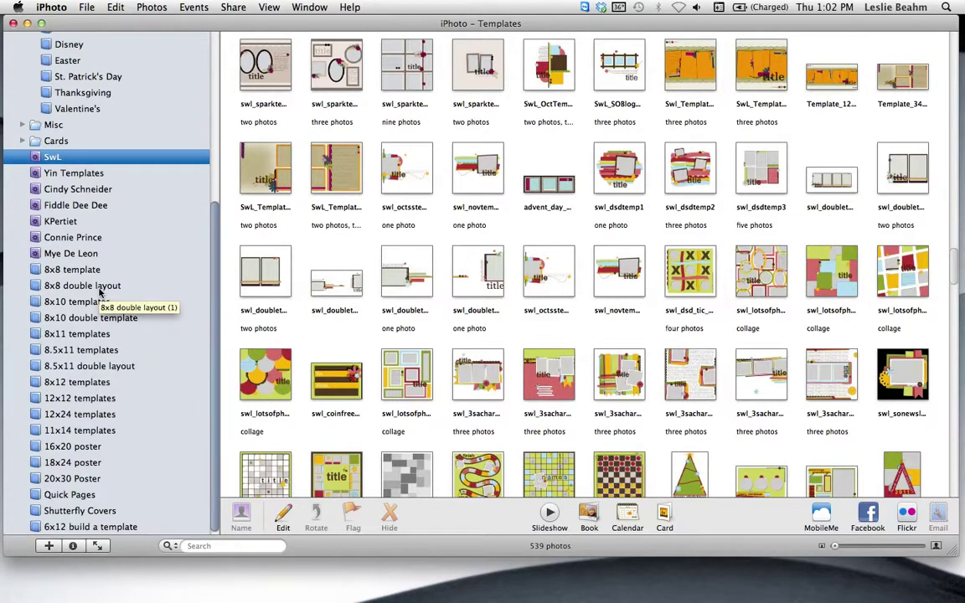
pyautogui.click(83, 399)
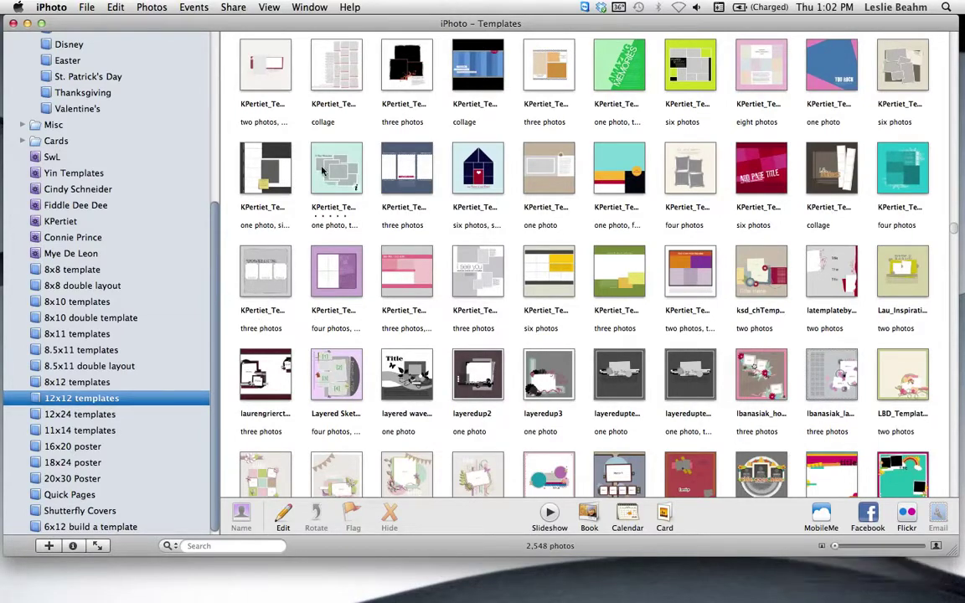
pyautogui.scroll(-5, 559, 193)
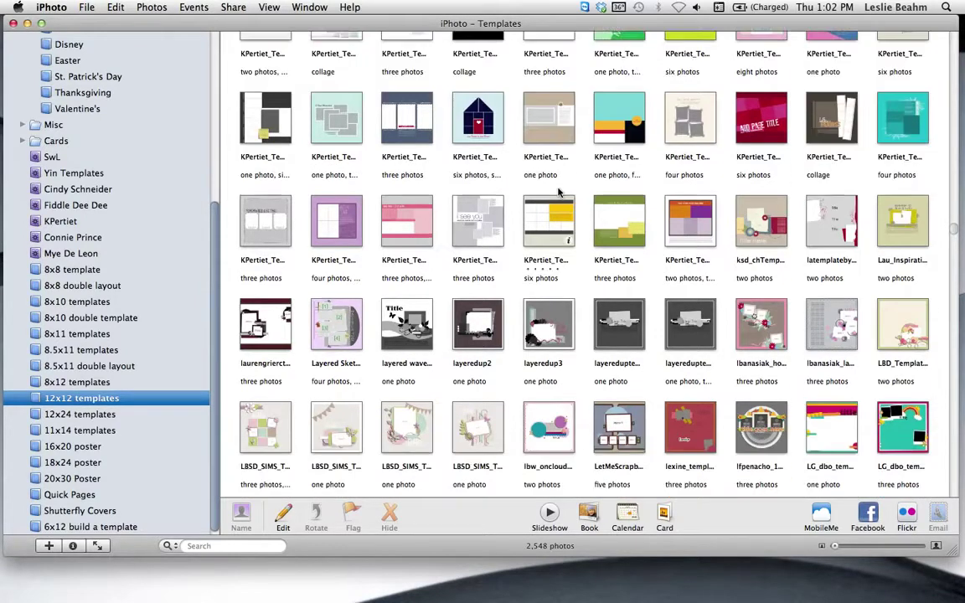
pyautogui.scroll(-8, 558, 193)
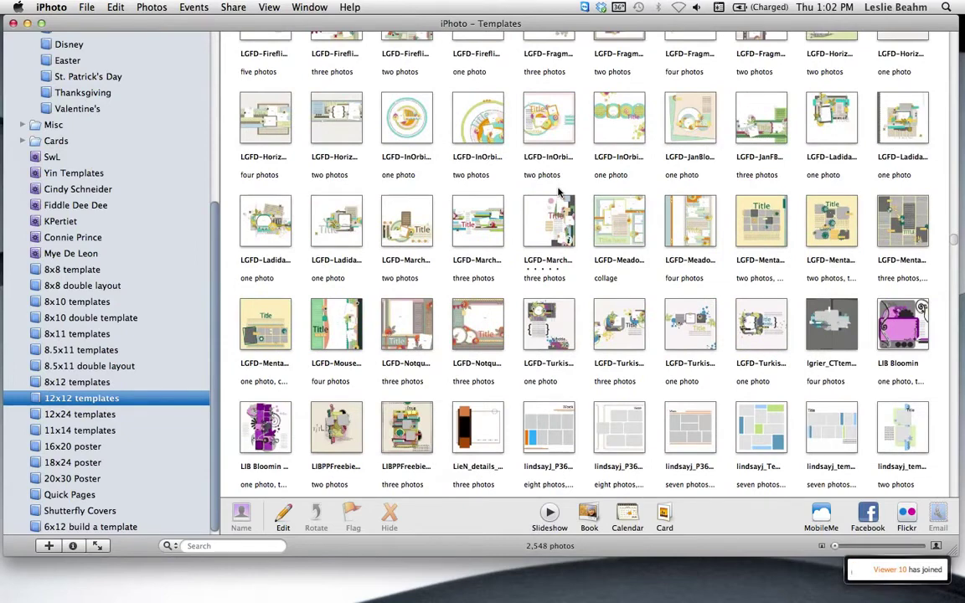
# Enlarge the blue and green seven-photo grid template, check its assigned keywords, and return to the thumbnails
pyautogui.click(753, 417)
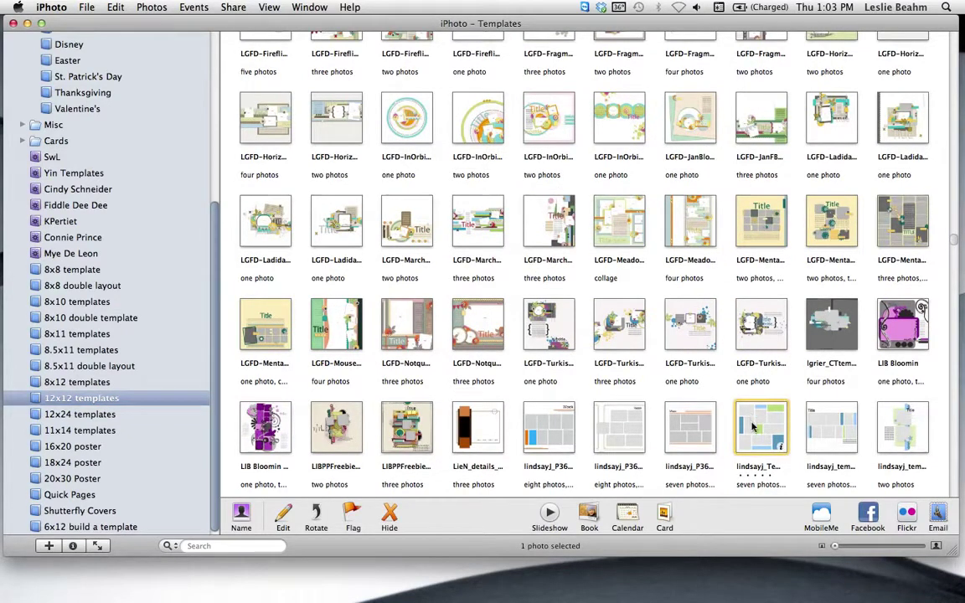
pyautogui.doubleClick(751, 428)
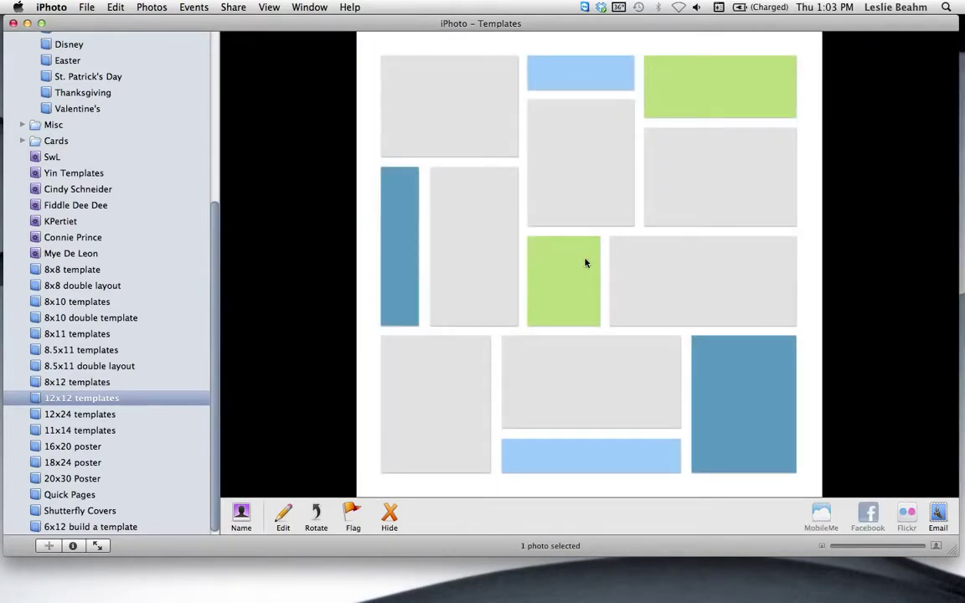
pyautogui.press('super+k')
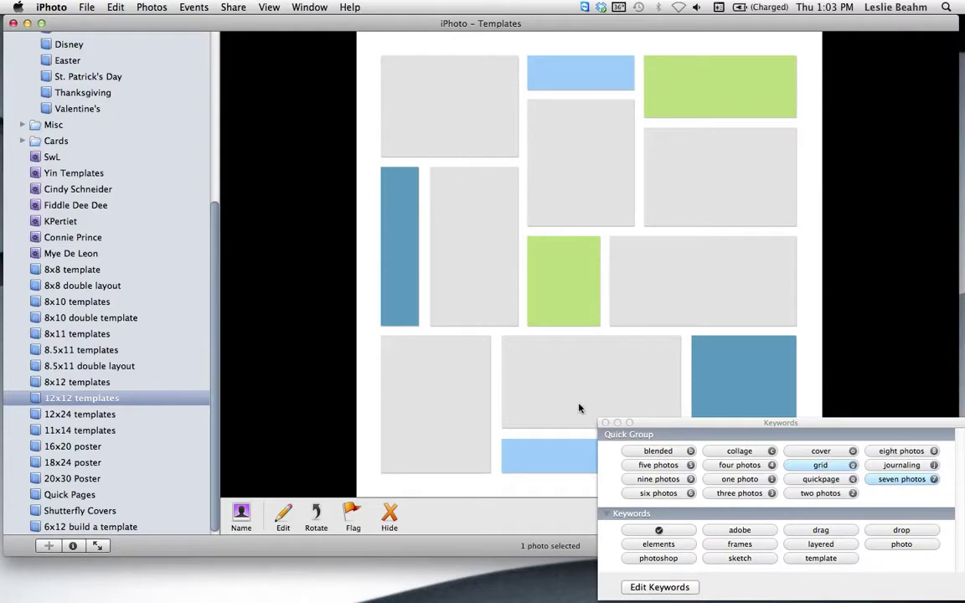
pyautogui.click(606, 423)
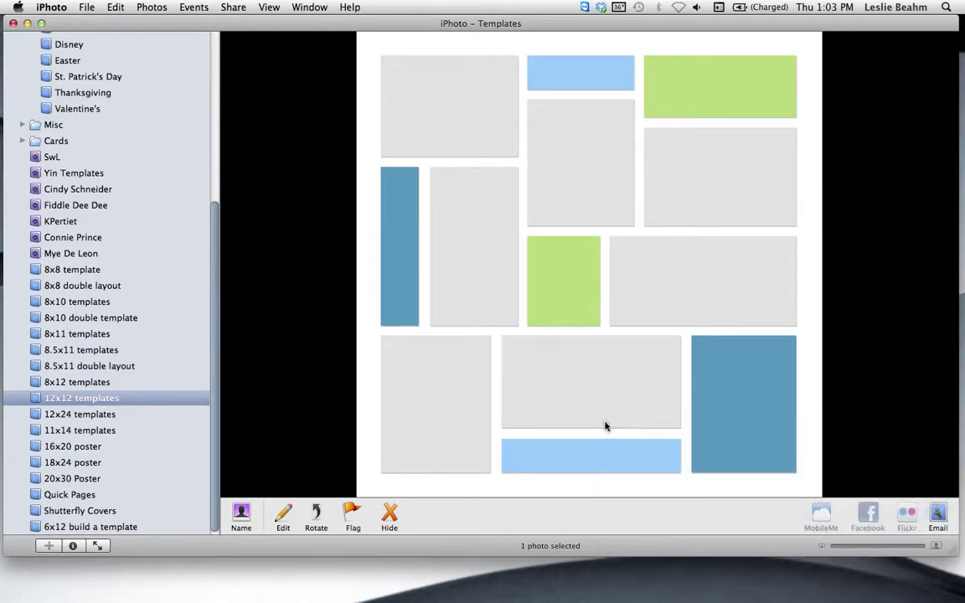
pyautogui.doubleClick(530, 285)
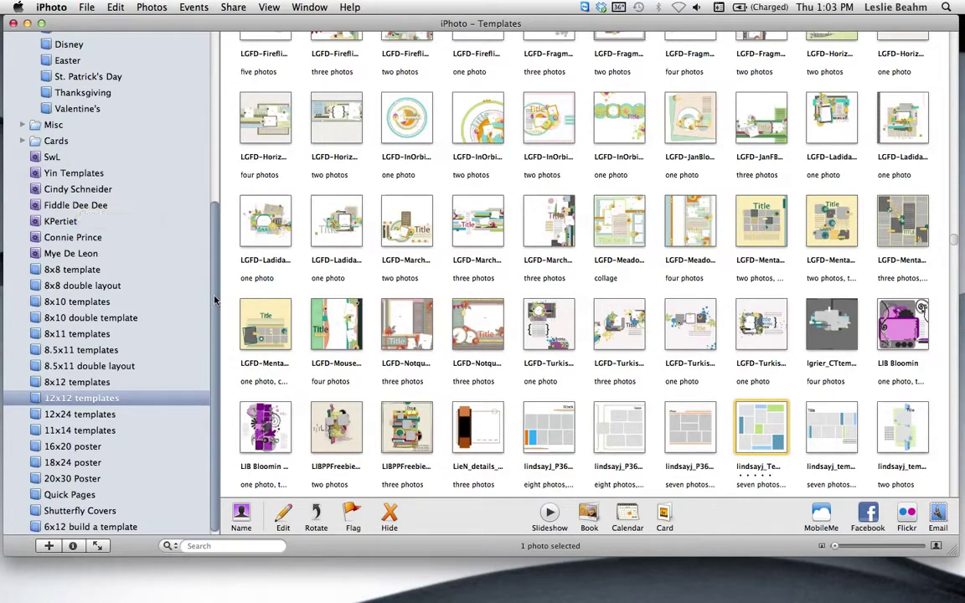
# Open the swl_lotsofphotos2 collage template from the SwL album in Photoshop Elements, accepting the missing fonts notice
pyautogui.moveTo(215, 299); pyautogui.dragTo(214, 324)
pyautogui.click(58, 157)
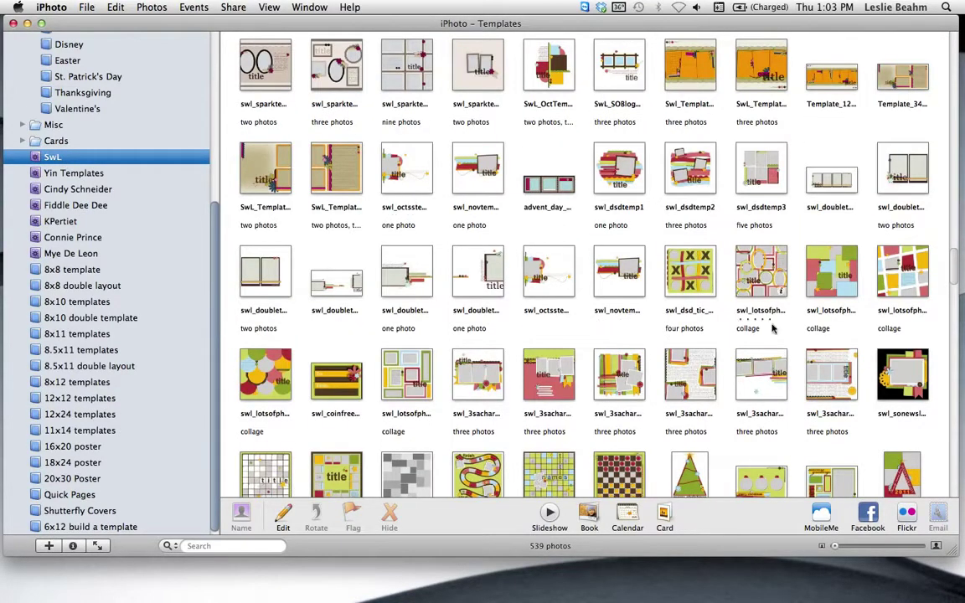
pyautogui.click(814, 285)
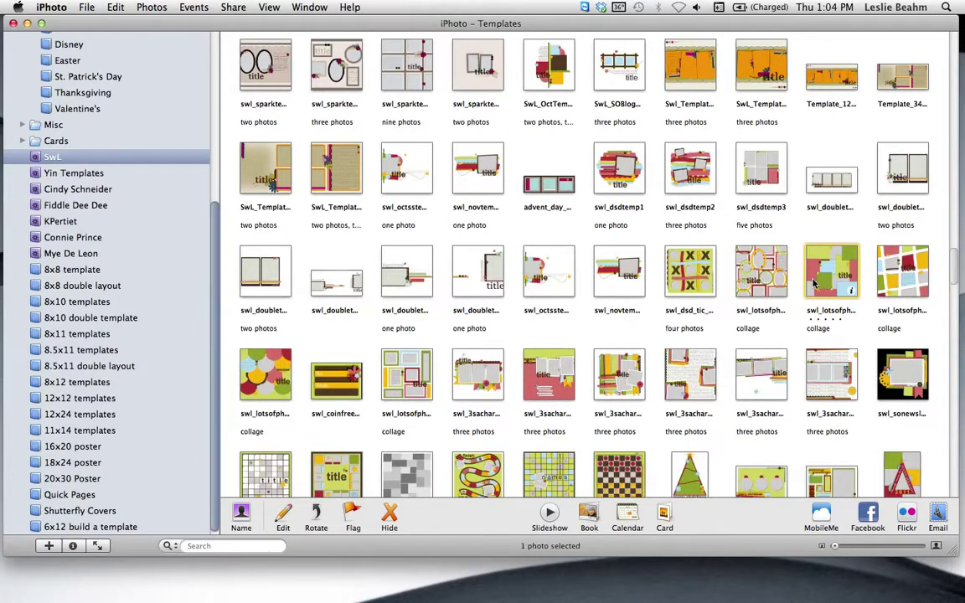
pyautogui.rightClick(813, 285)
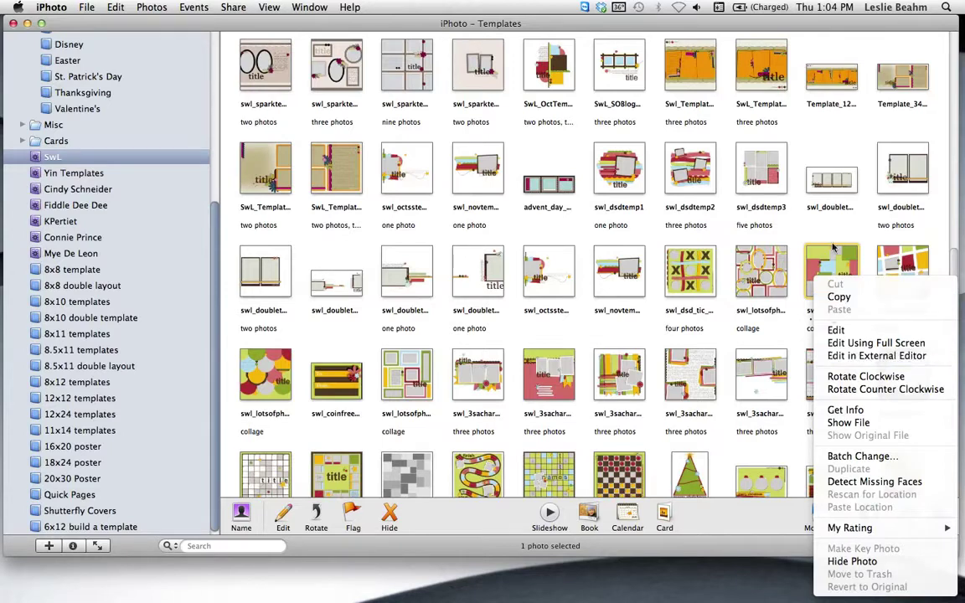
pyautogui.click(827, 271)
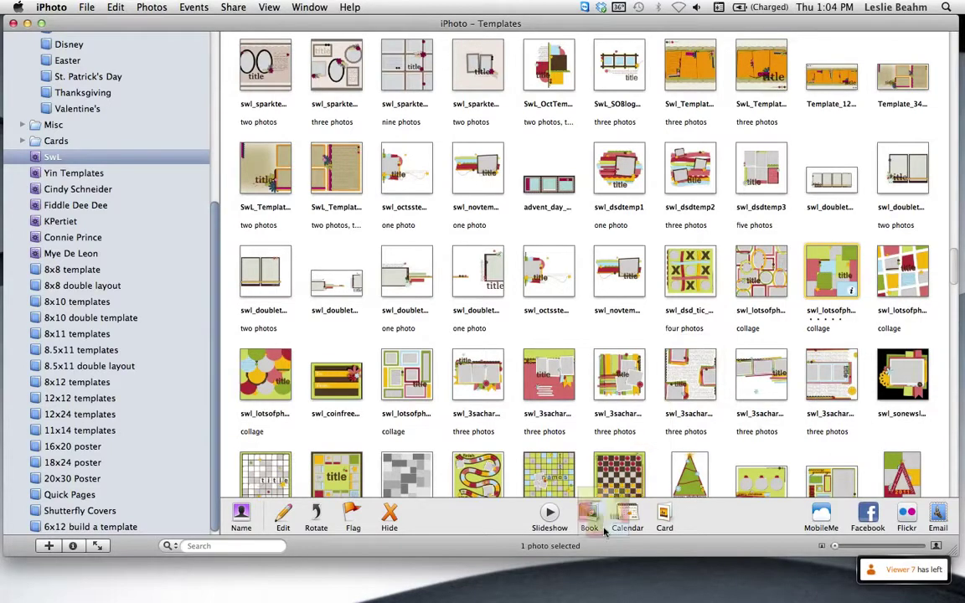
pyautogui.moveTo(486, 596)
pyautogui.moveTo(536, 582); pyautogui.dragTo(448, 586)
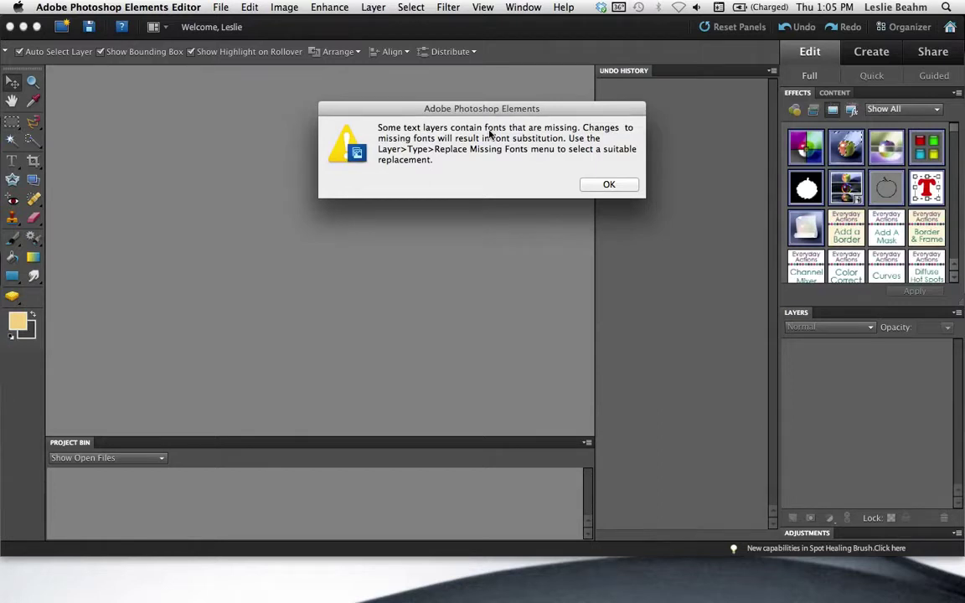
pyautogui.click(596, 185)
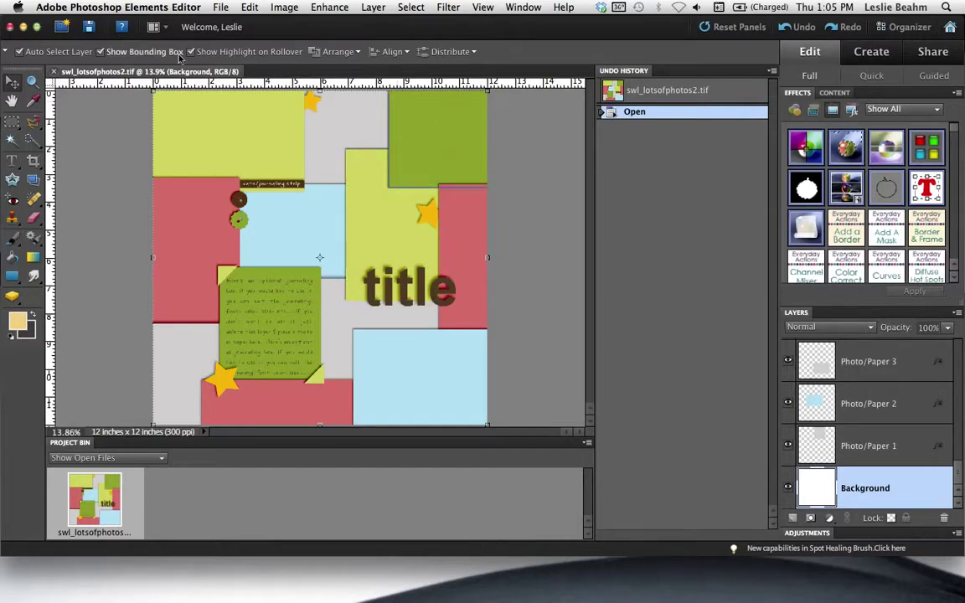
# Enlarge the editor window and look upward through the template's layer stack from the Background layer
pyautogui.click(37, 28)
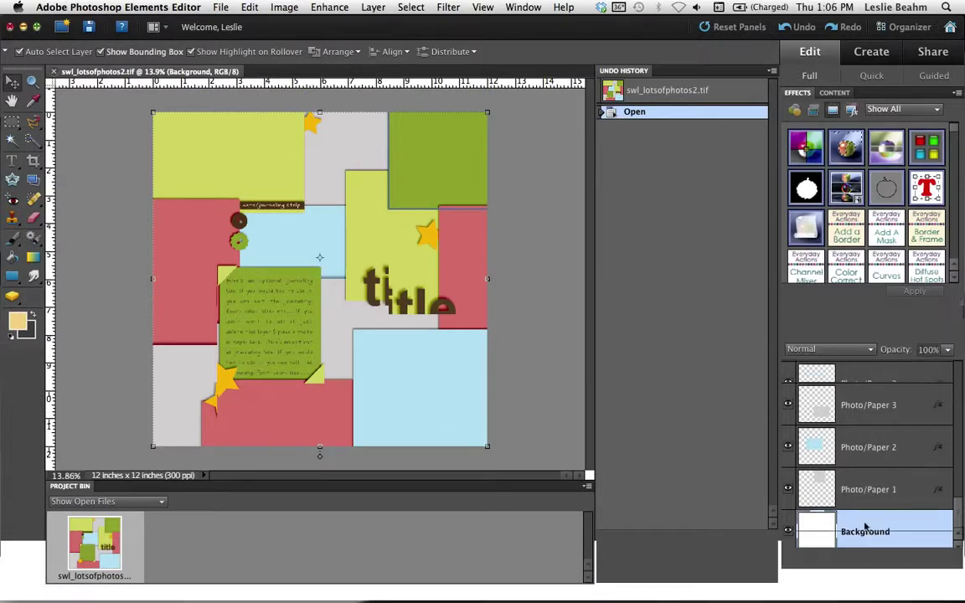
pyautogui.scroll(4, 959, 509)
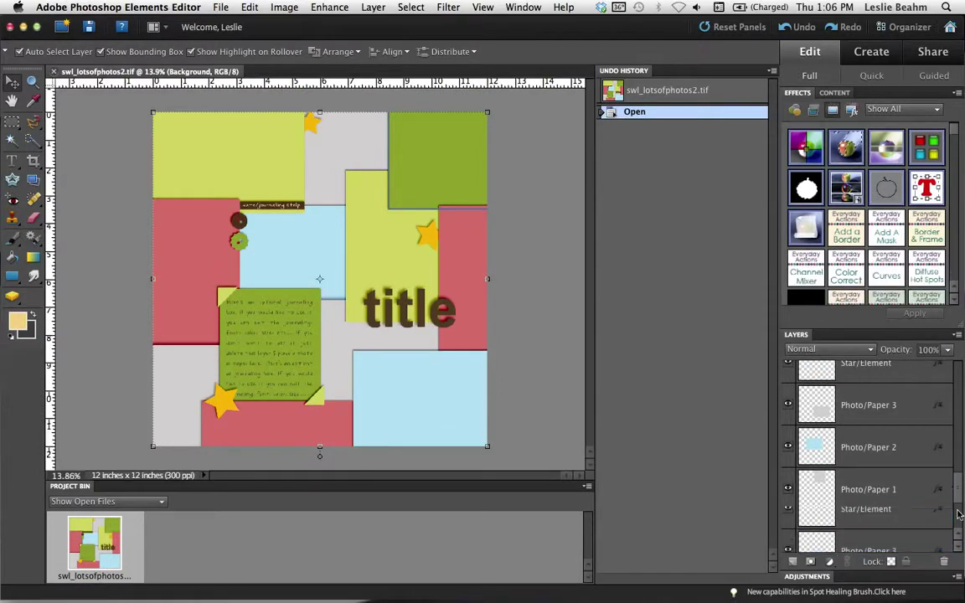
pyautogui.moveTo(959, 509); pyautogui.dragTo(958, 471)
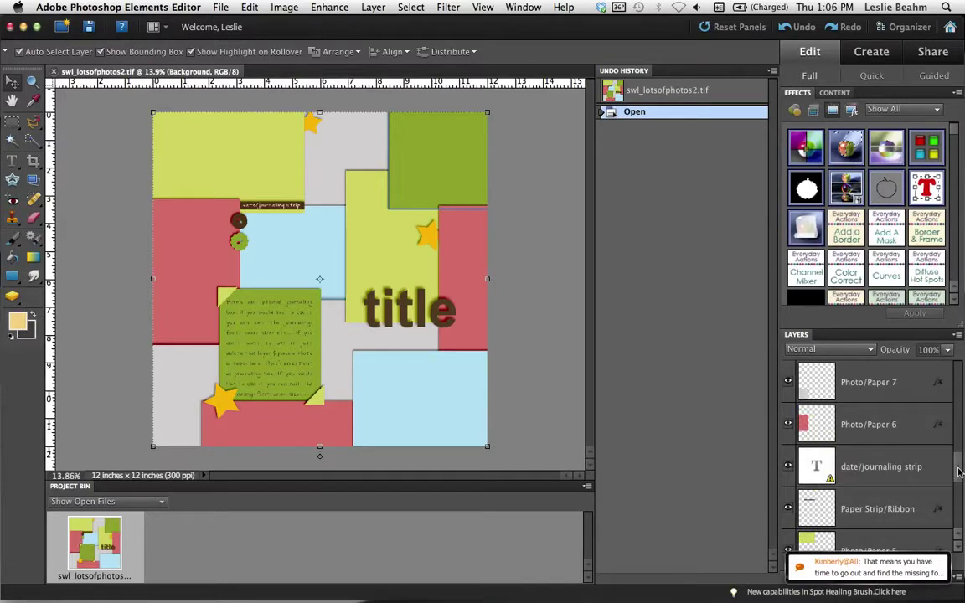
# Look through the middle of the template's layer stack to find the green Photo/Paper 9 layer
pyautogui.moveTo(959, 471); pyautogui.dragTo(952, 439)
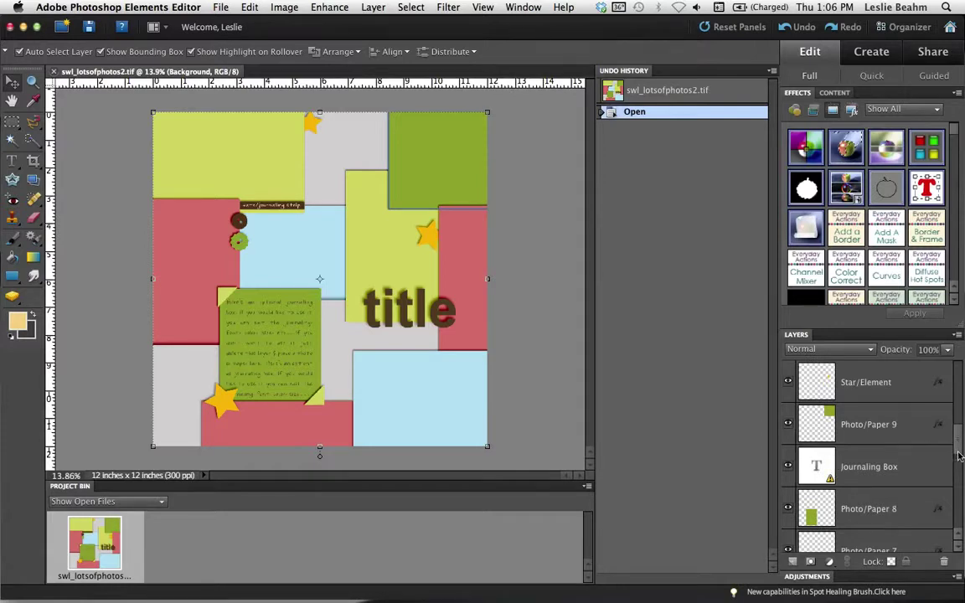
pyautogui.moveTo(955, 446); pyautogui.dragTo(960, 455)
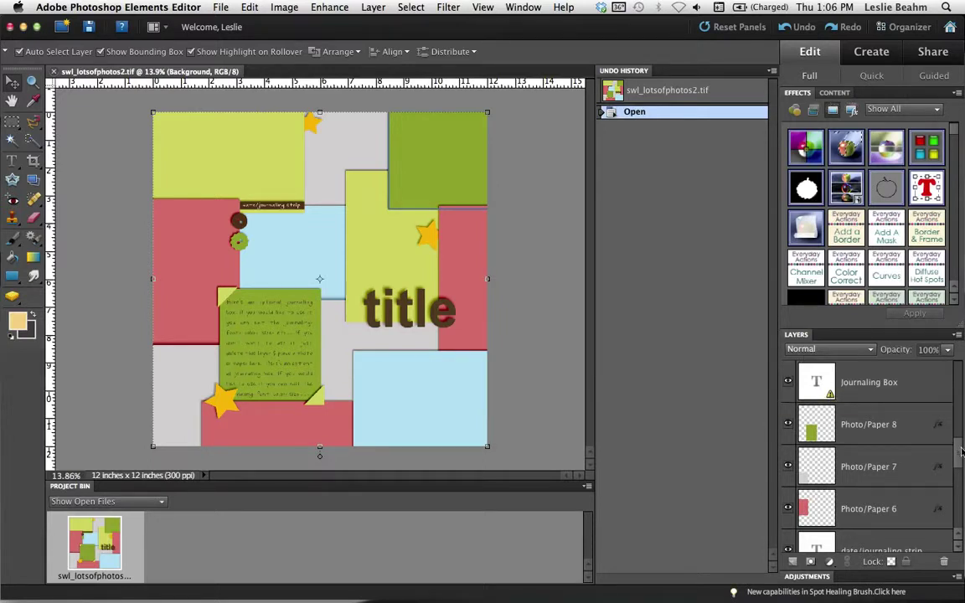
pyautogui.scroll(3, 960, 459)
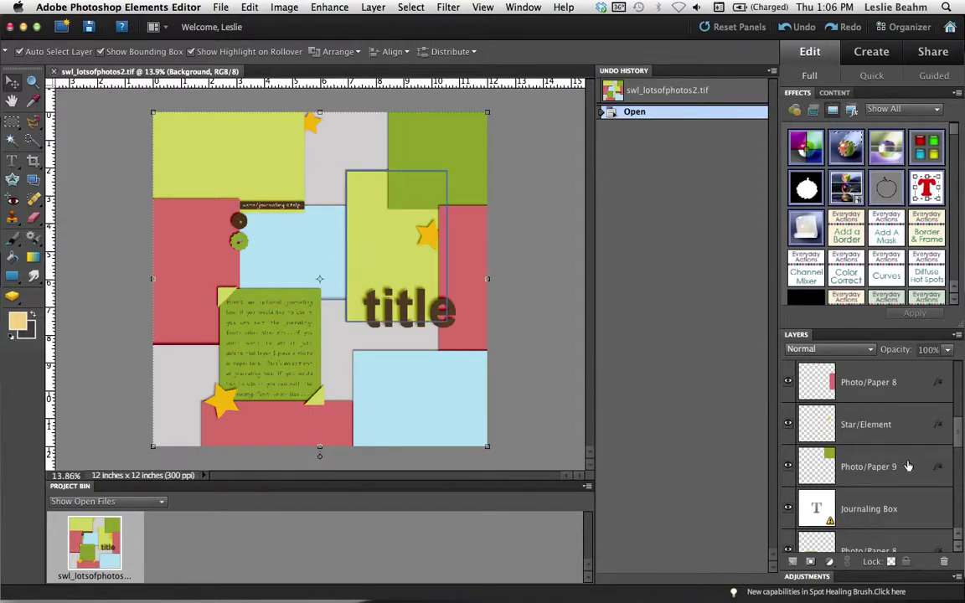
pyautogui.rightClick(938, 467)
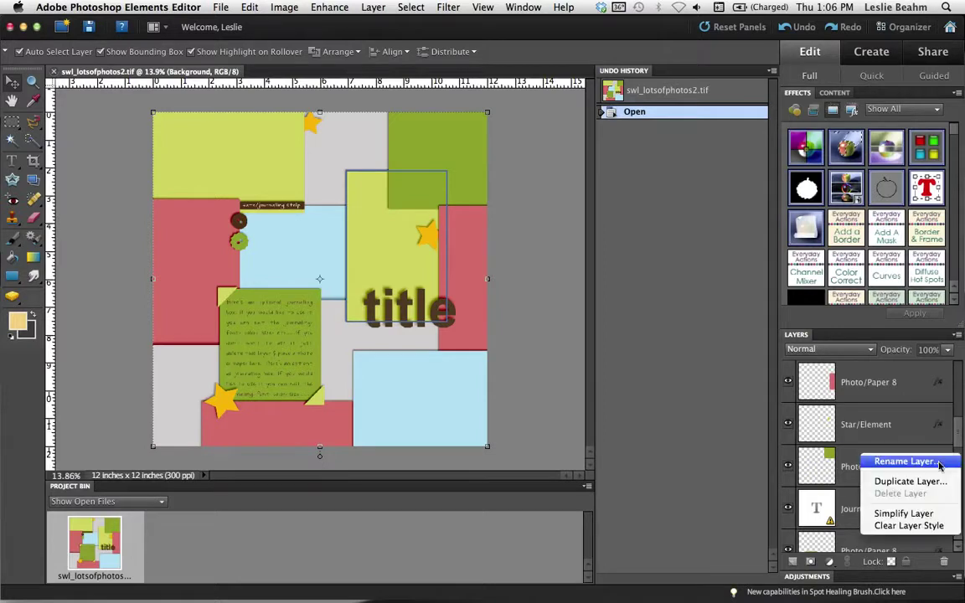
pyautogui.press('Escape')
pyautogui.doubleClick(938, 467)
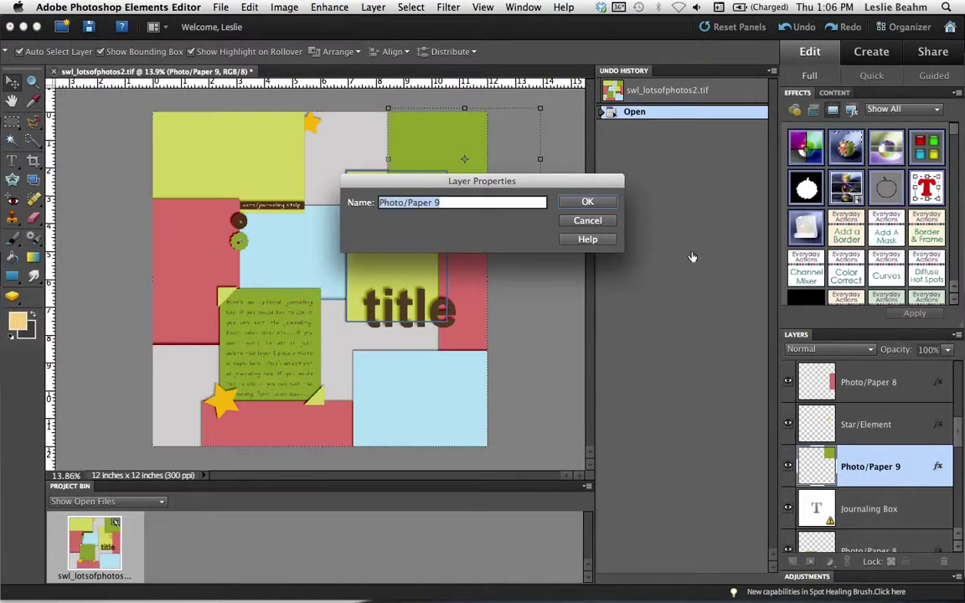
pyautogui.click(597, 225)
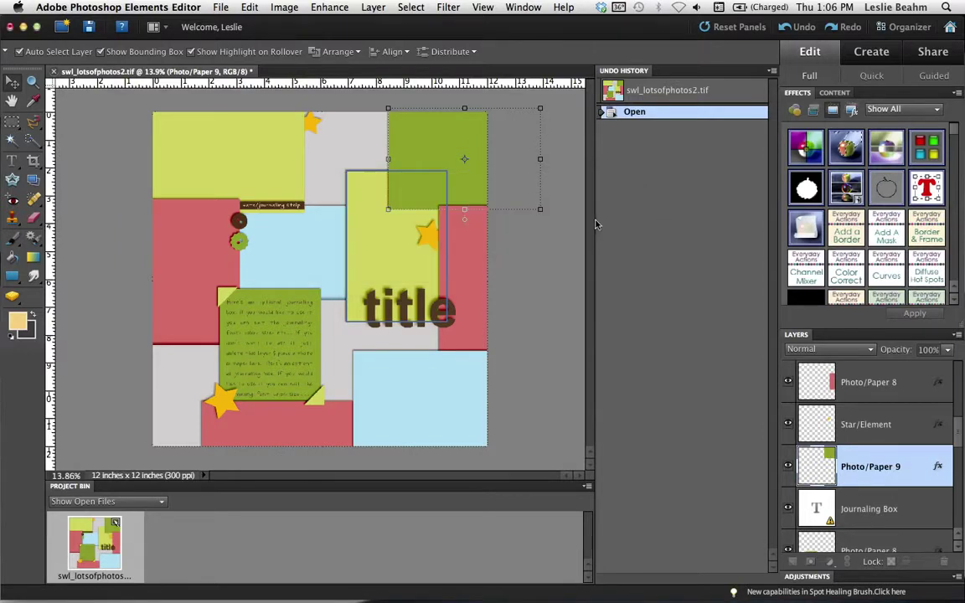
# Review the drop shadow style settings of the green Photo/Paper 9 layer, moving the settings window to uncover the paper, and close them
pyautogui.doubleClick(939, 470)
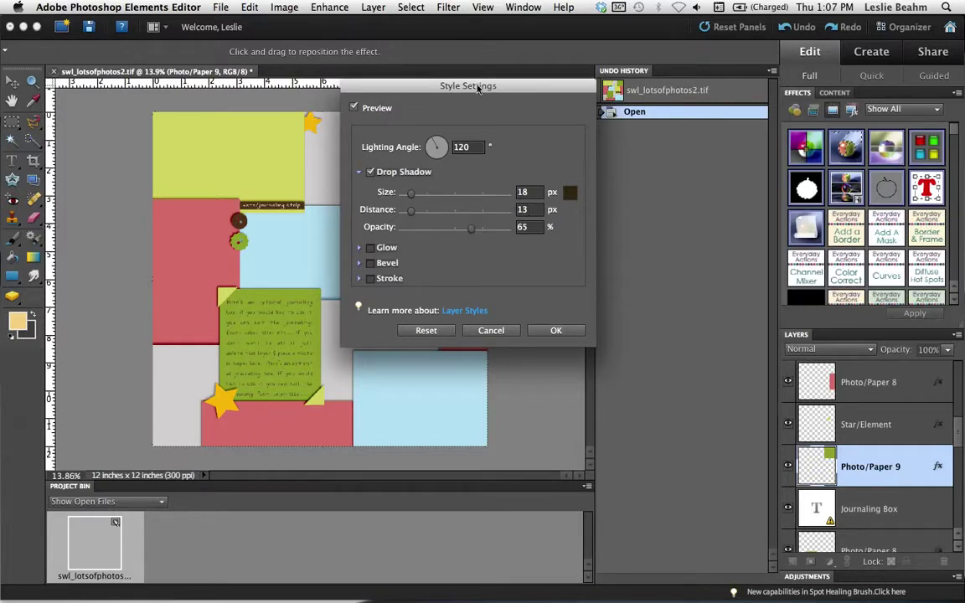
pyautogui.moveTo(475, 86); pyautogui.dragTo(583, 117)
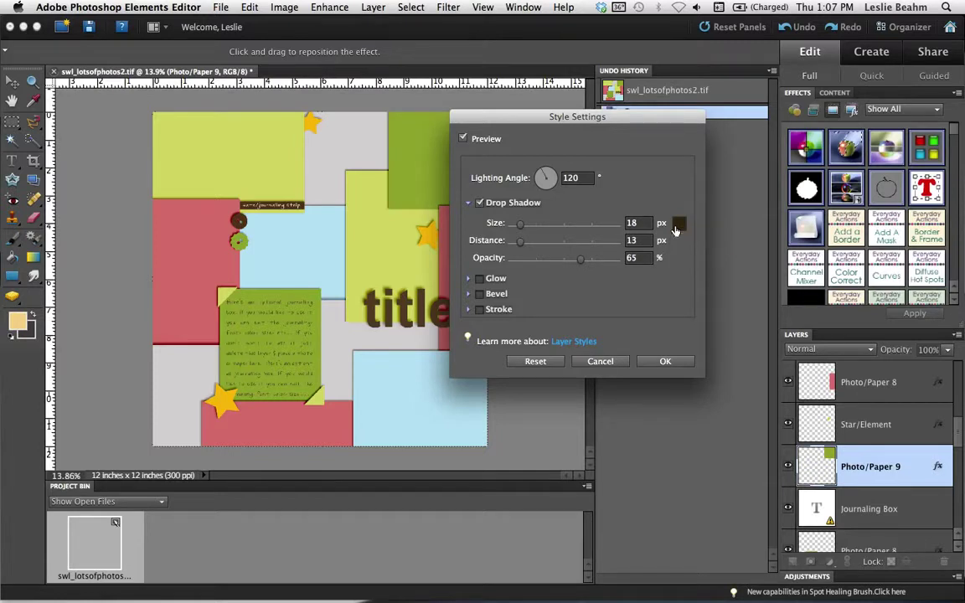
pyautogui.click(666, 361)
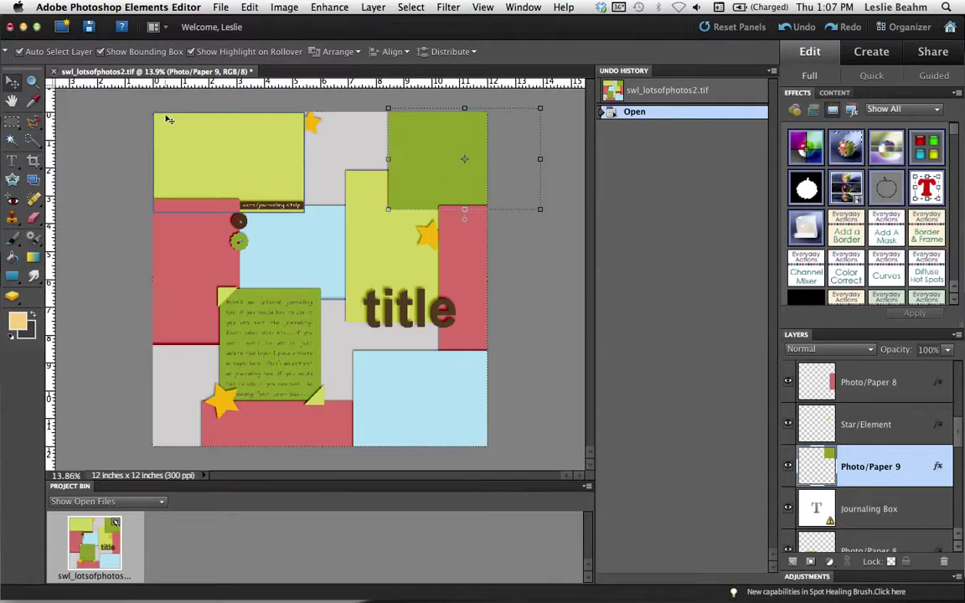
# Switch to Finder and open all the JPG photos from the Desktop's tutorial photos folder in Photoshop Elements
pyautogui.moveTo(193, 590)
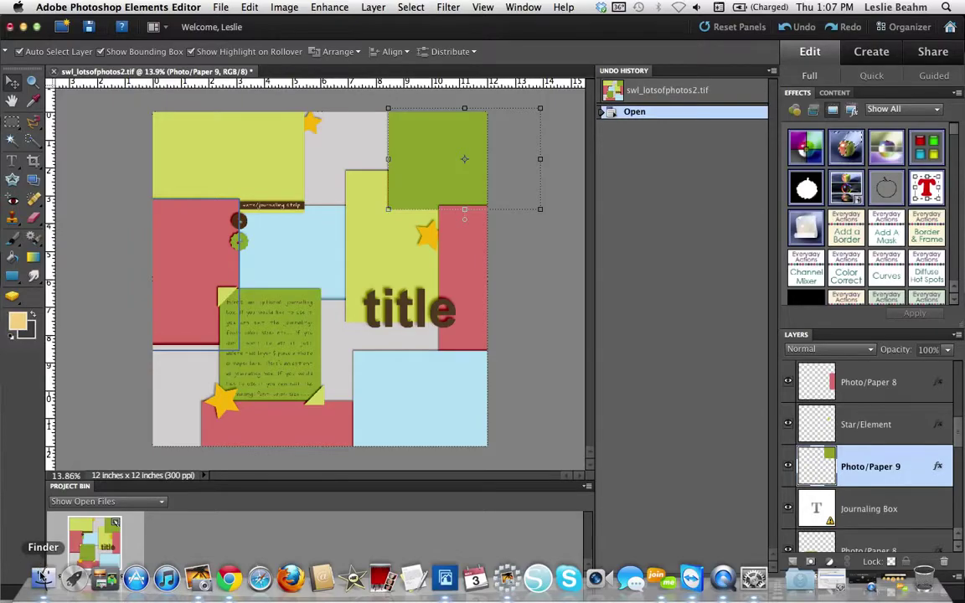
pyautogui.click(41, 576)
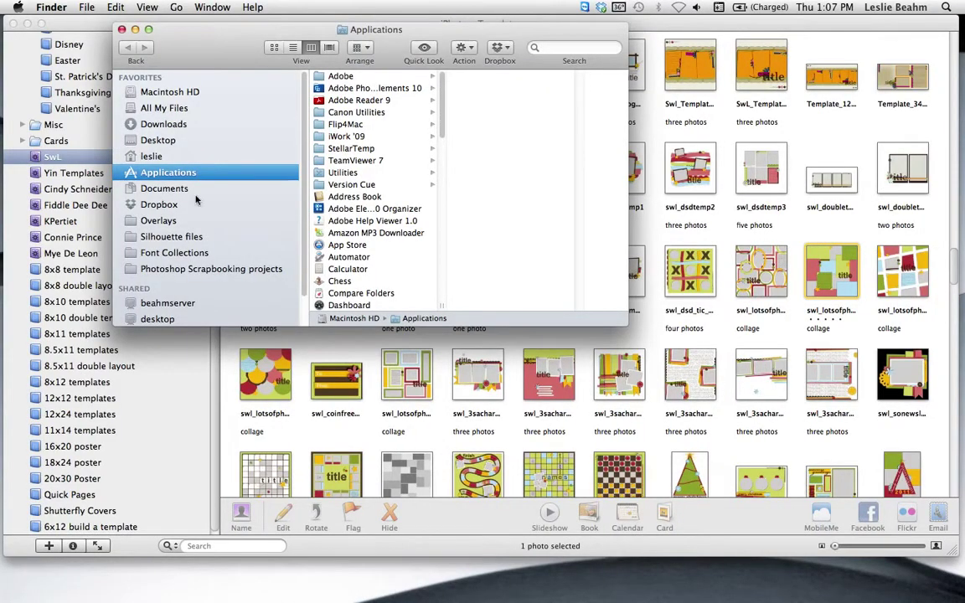
pyautogui.click(165, 142)
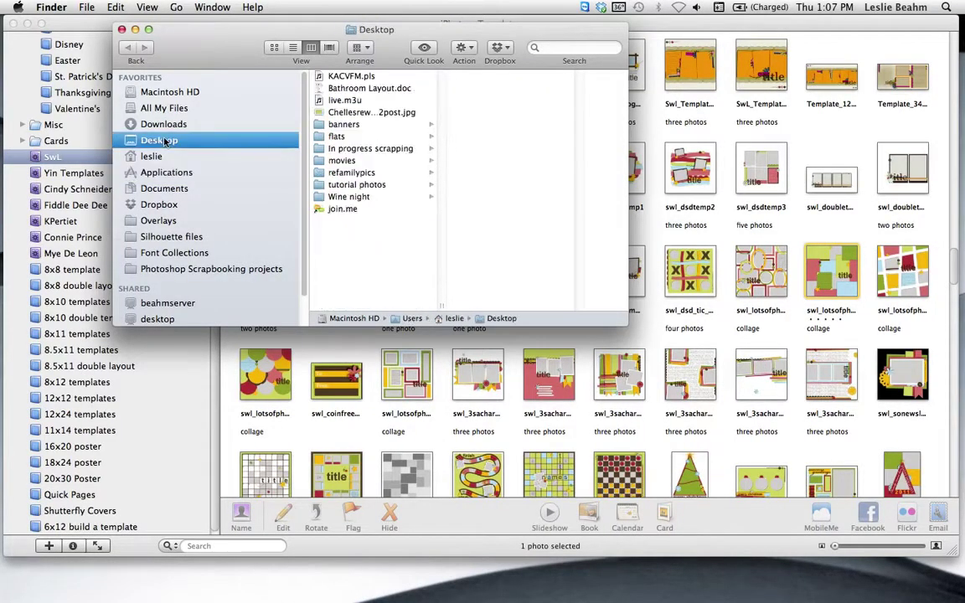
pyautogui.click(352, 185)
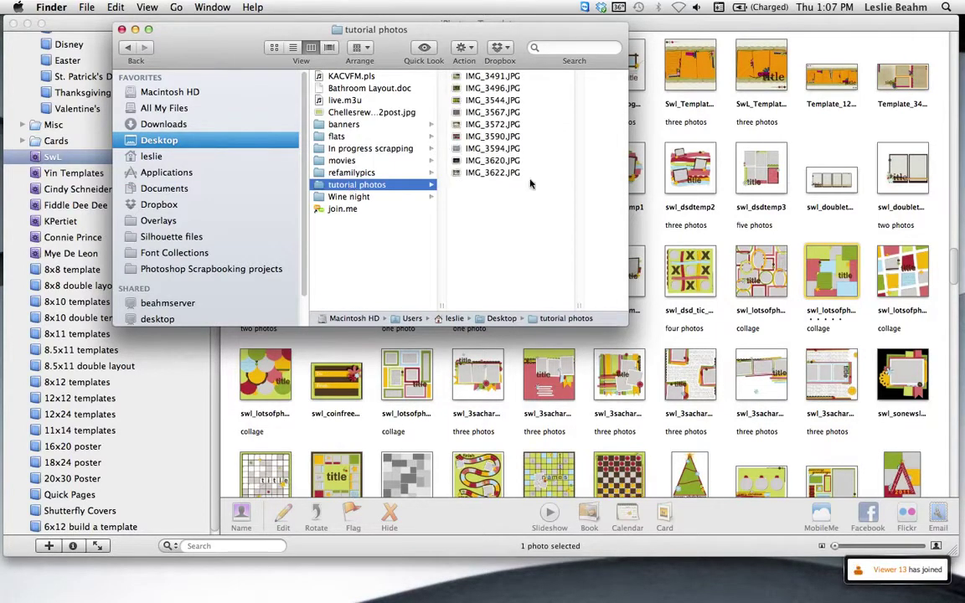
pyautogui.moveTo(455, 182); pyautogui.dragTo(458, 77)
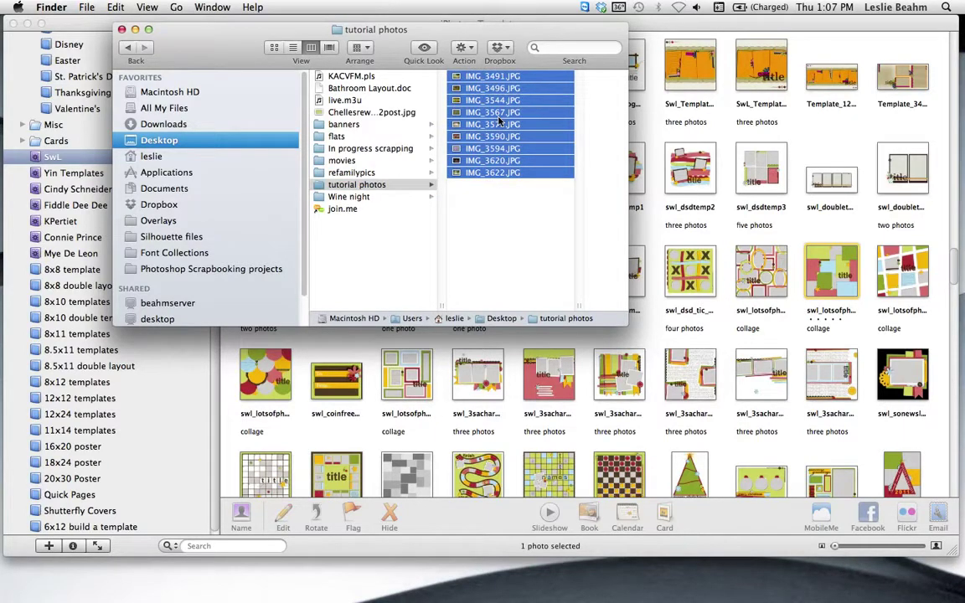
pyautogui.moveTo(497, 124); pyautogui.dragTo(446, 587)
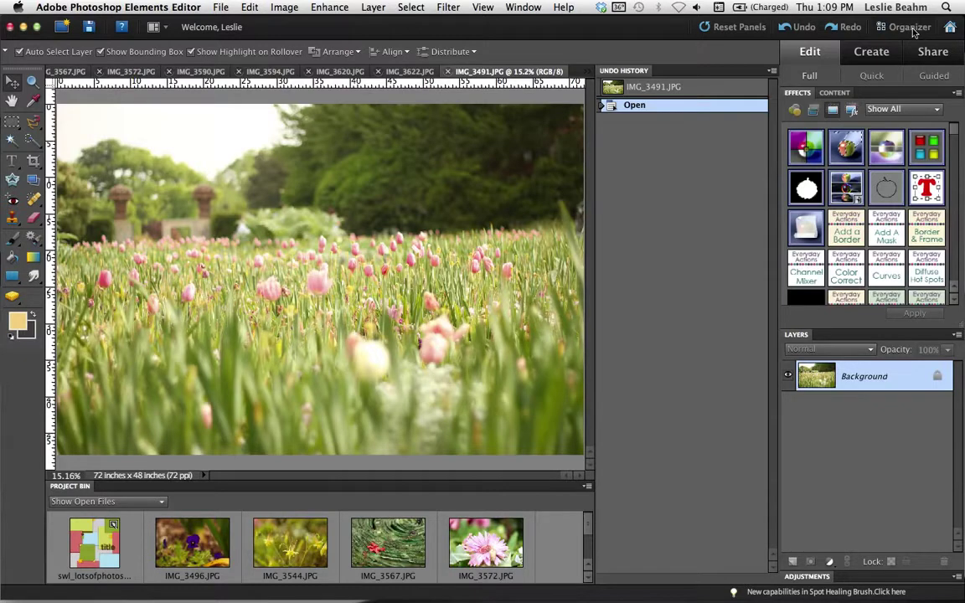
# Show the layer styles in the effects library, viewing the Drop Shadows set and the Drop Shadows TS 120 set
pyautogui.click(813, 113)
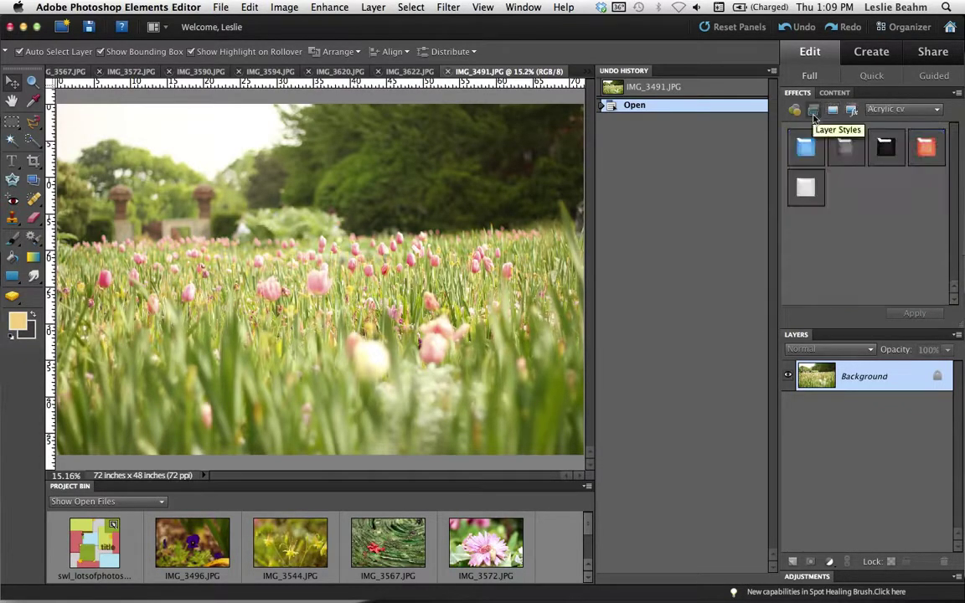
pyautogui.click(938, 111)
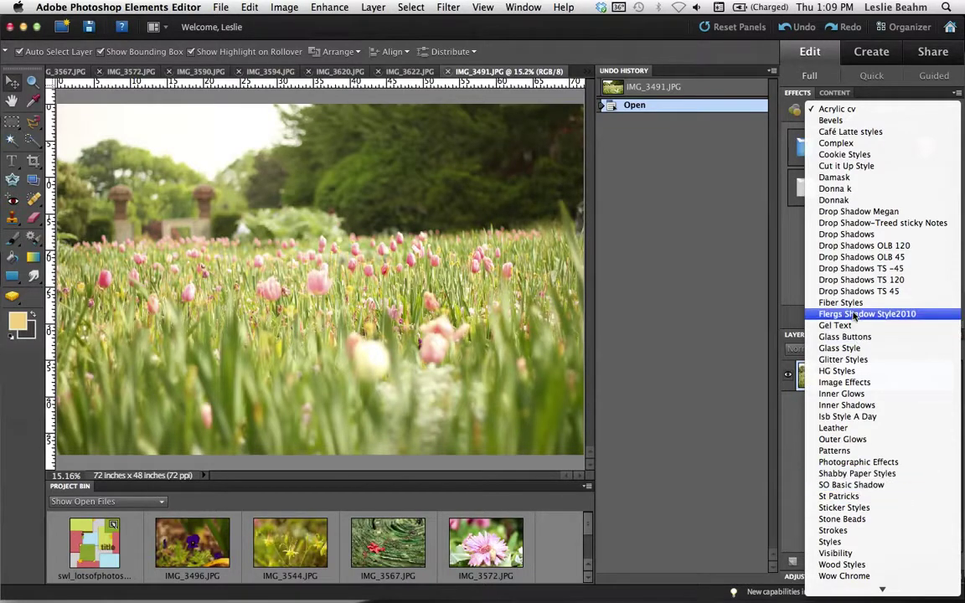
pyautogui.click(853, 235)
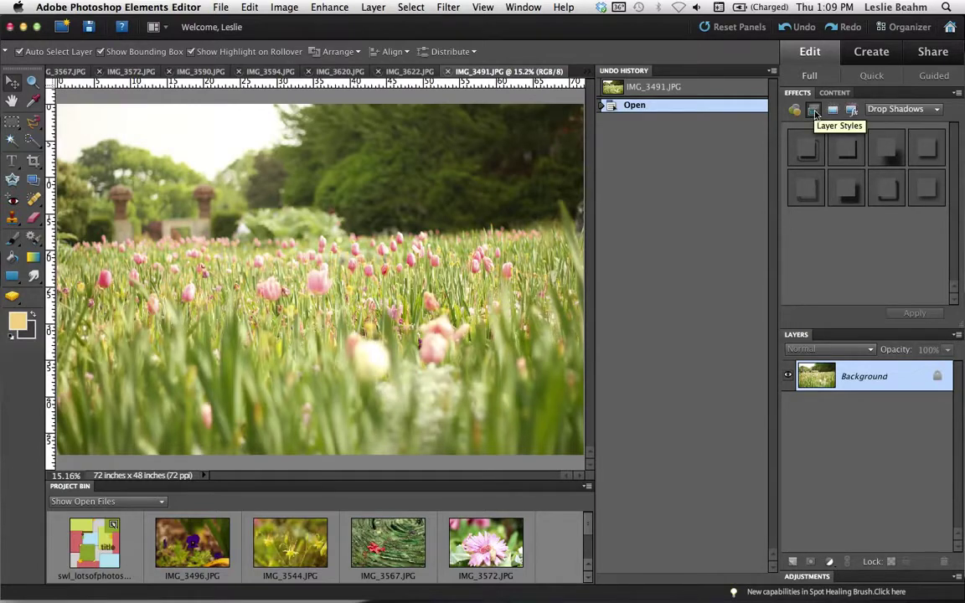
pyautogui.click(934, 112)
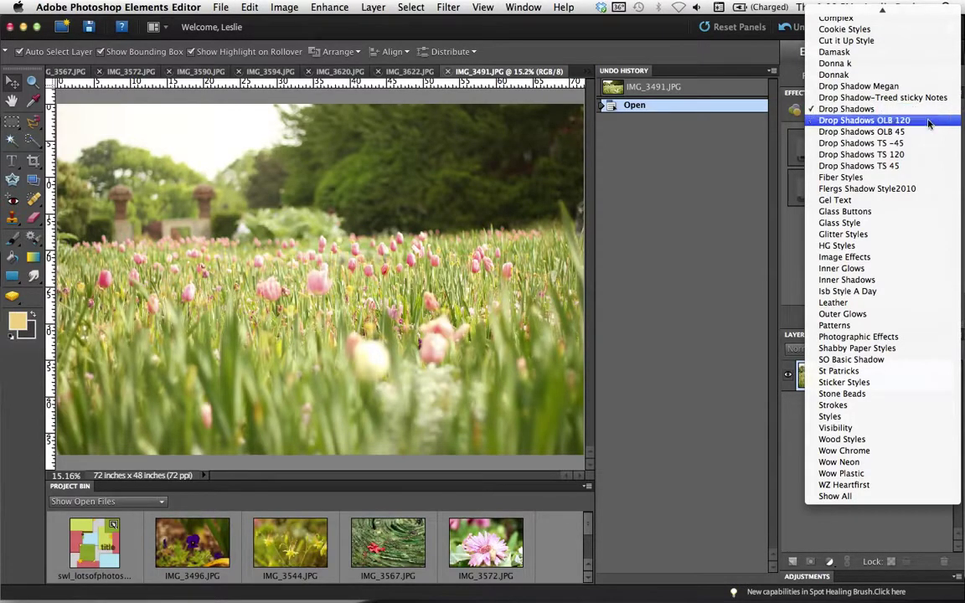
pyautogui.click(893, 154)
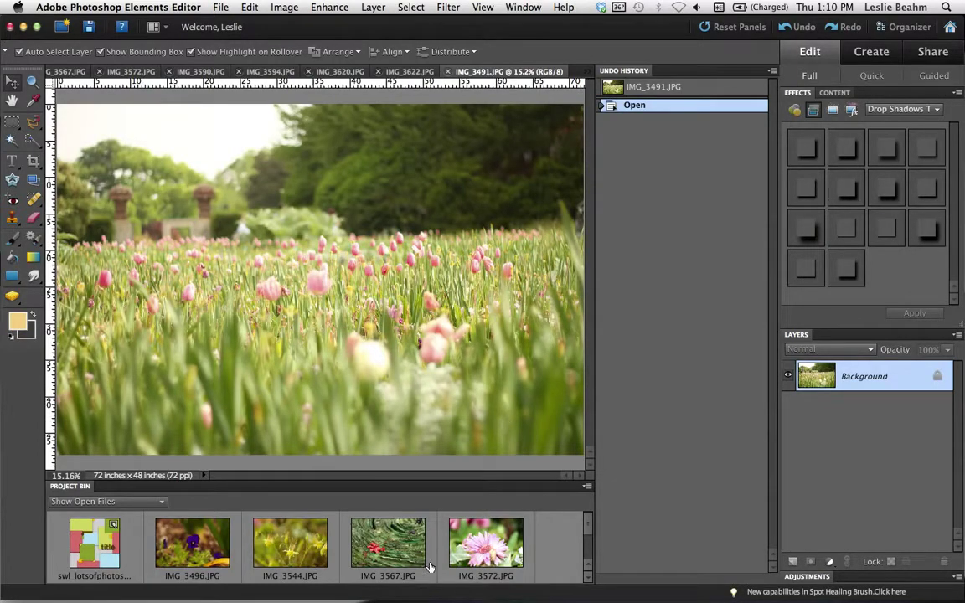
# Check the open photos, return to the swl_lotsofphotos2 template and select its Photo/Paper 1 layer just above the Background
pyautogui.scroll(-3, 429, 567)
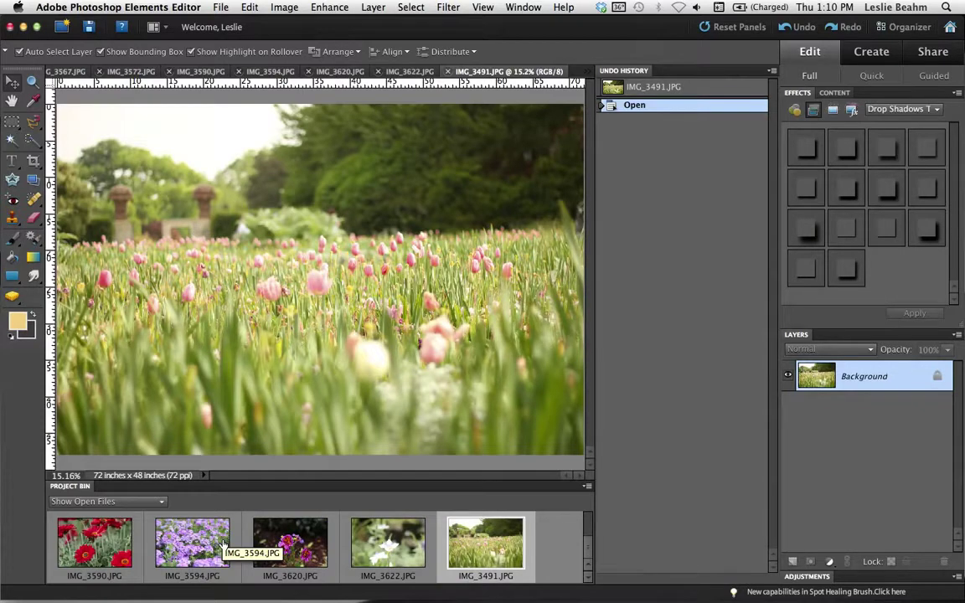
pyautogui.scroll(3, 225, 546)
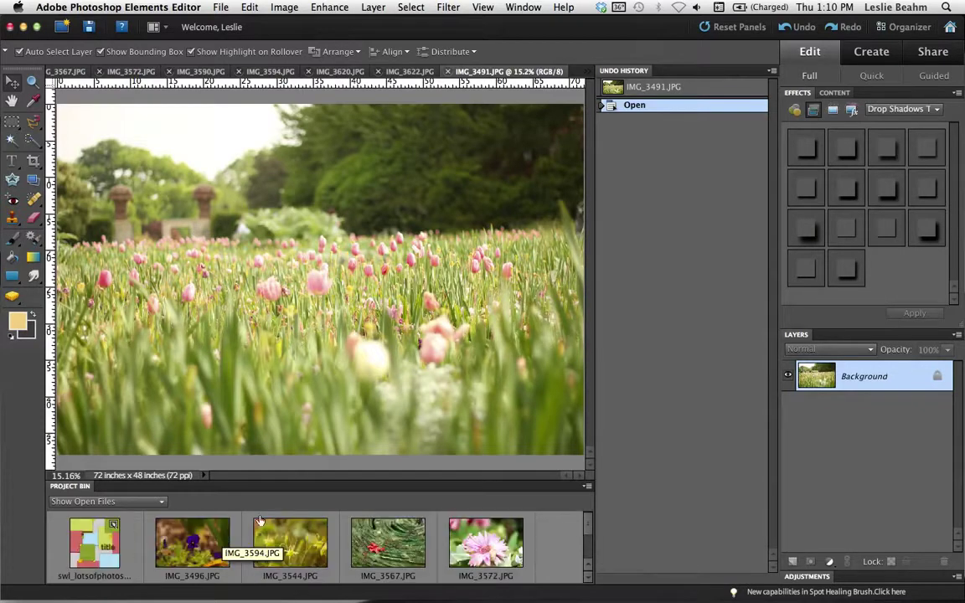
pyautogui.doubleClick(107, 543)
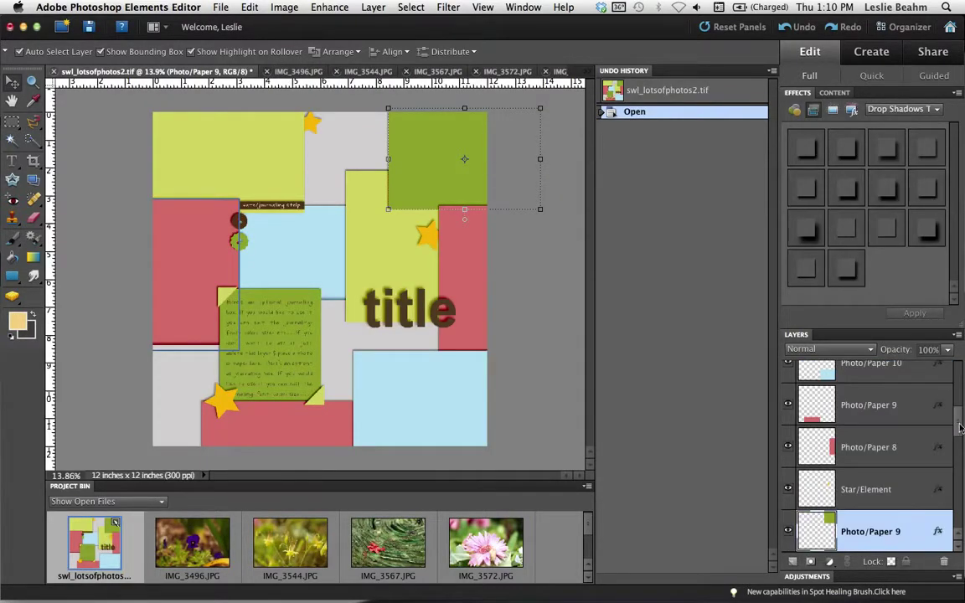
pyautogui.scroll(-5, 941, 486)
pyautogui.scroll(-6, 942, 495)
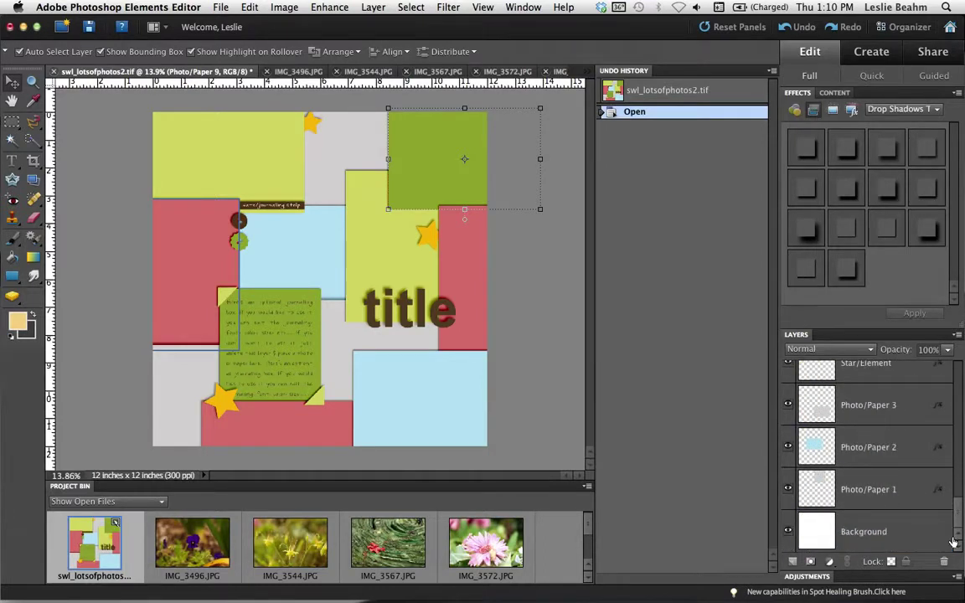
pyautogui.click(822, 492)
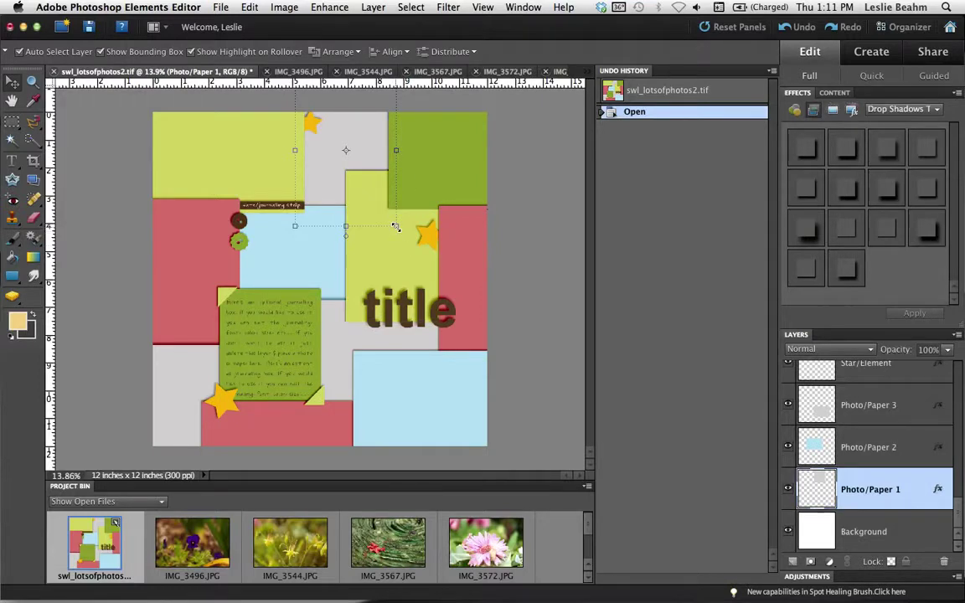
# Enlarge the Photo/Paper 1 layer proportionally to about 103.8%, apply the transform, and cancel a second transform
pyautogui.moveTo(395, 227)
pyautogui.mouseDown()
pyautogui.moveTo(382, 216)
pyautogui.moveTo(399, 234)
pyautogui.mouseUp()
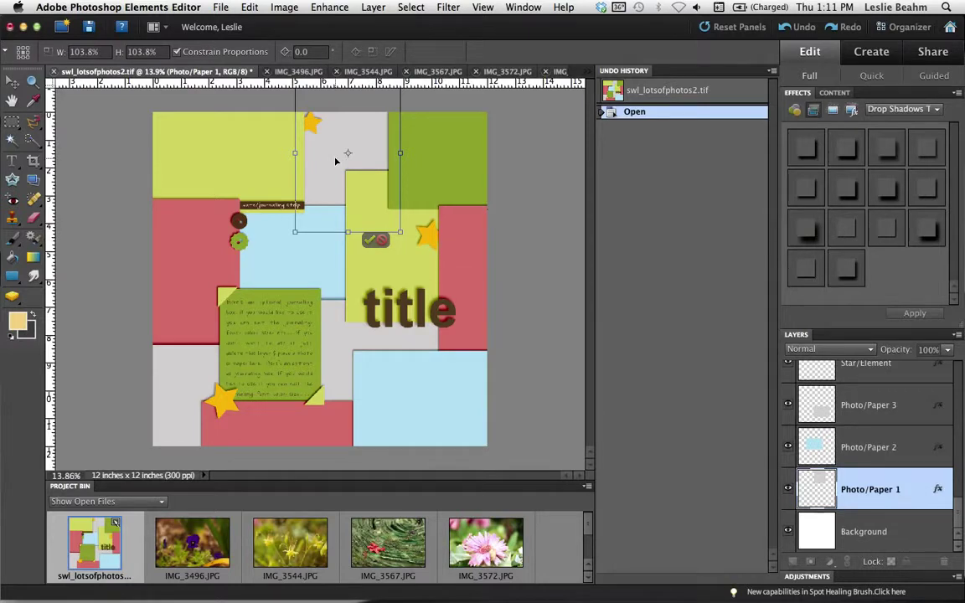
pyautogui.press('Return')
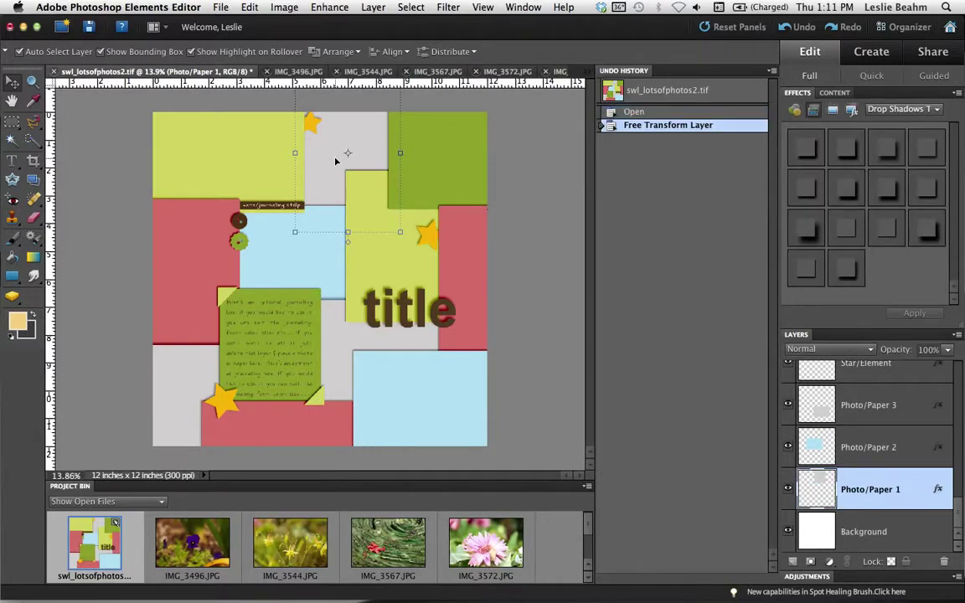
pyautogui.click(399, 233)
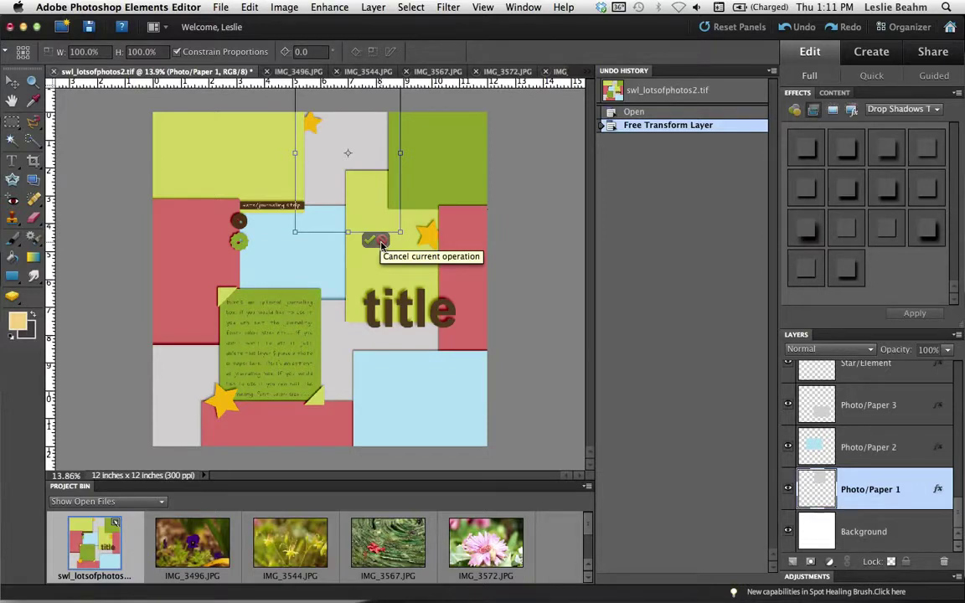
pyautogui.click(381, 242)
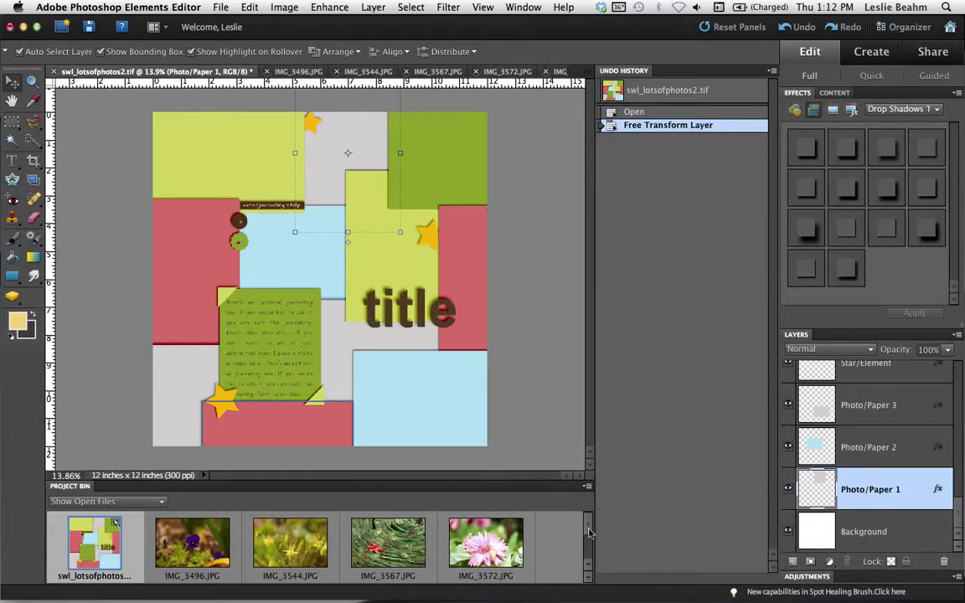
# Place the white flower photo IMG_3622.JPG into the template directly above the Photo/Paper 1 layer
pyautogui.scroll(-1, 589, 541)
pyautogui.scroll(-2, 588, 541)
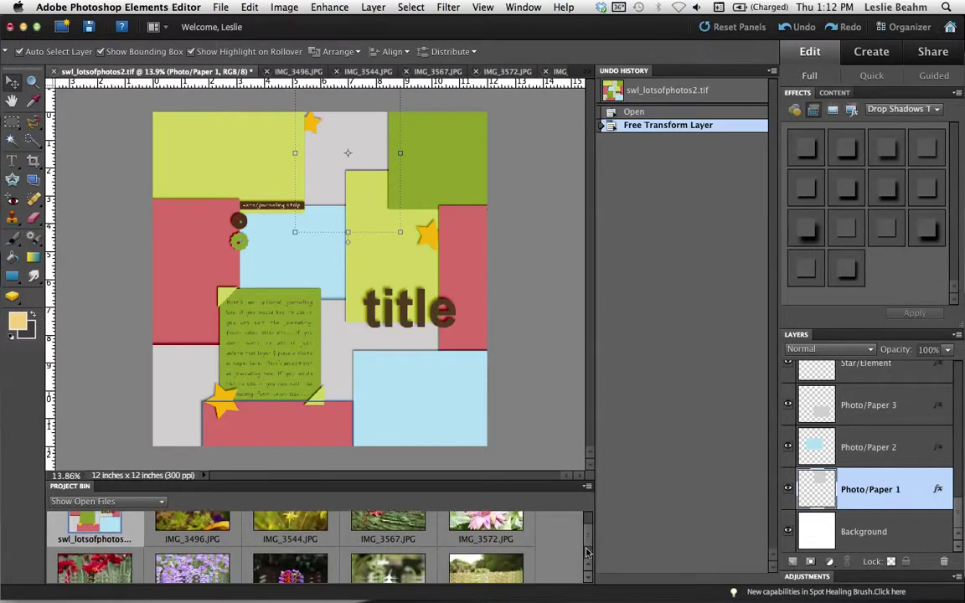
pyautogui.scroll(-1, 586, 557)
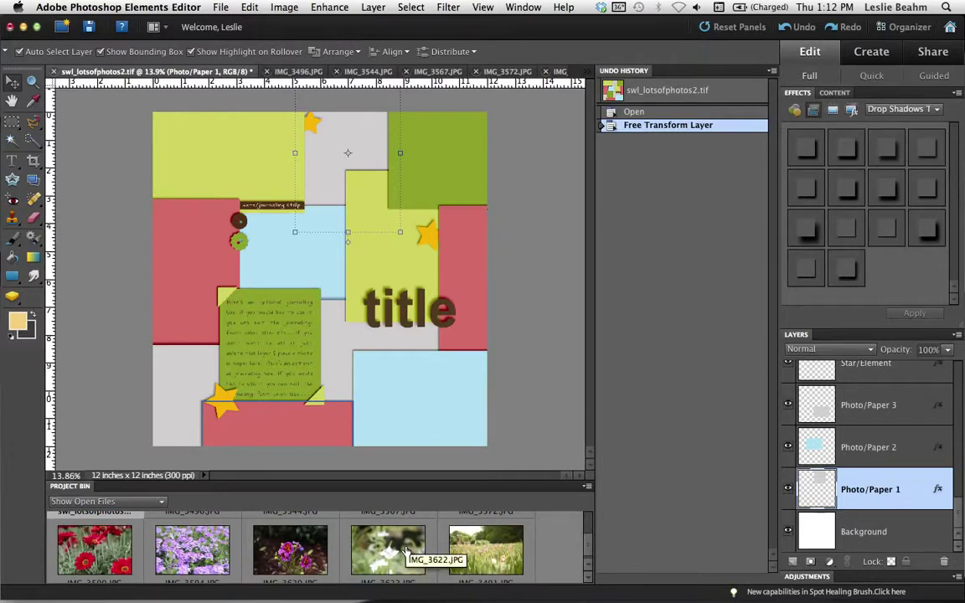
pyautogui.moveTo(407, 551); pyautogui.dragTo(369, 140)
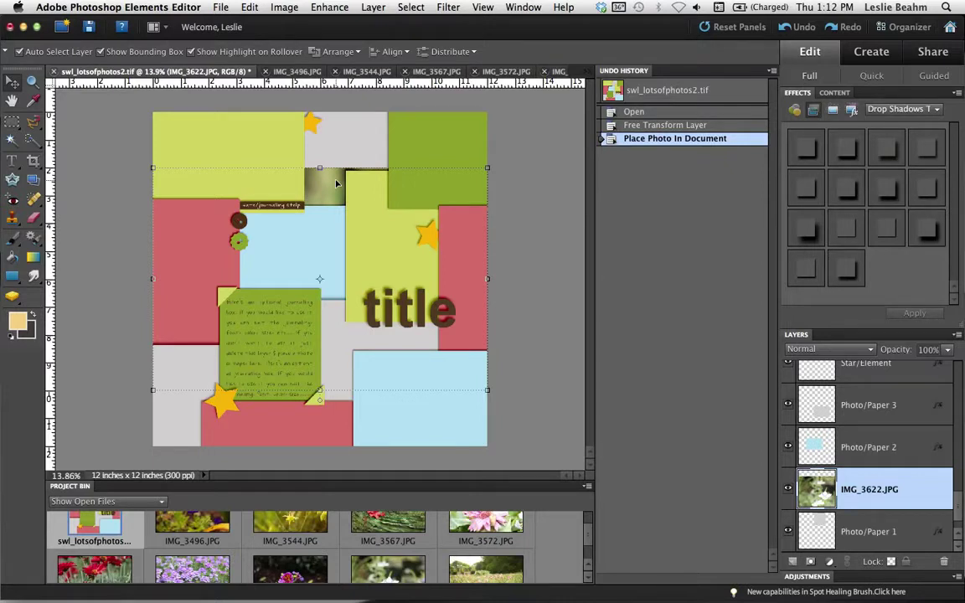
# Scale the placed white flower photo IMG_3622.JPG proportionally to 25%
pyautogui.press('super+t')
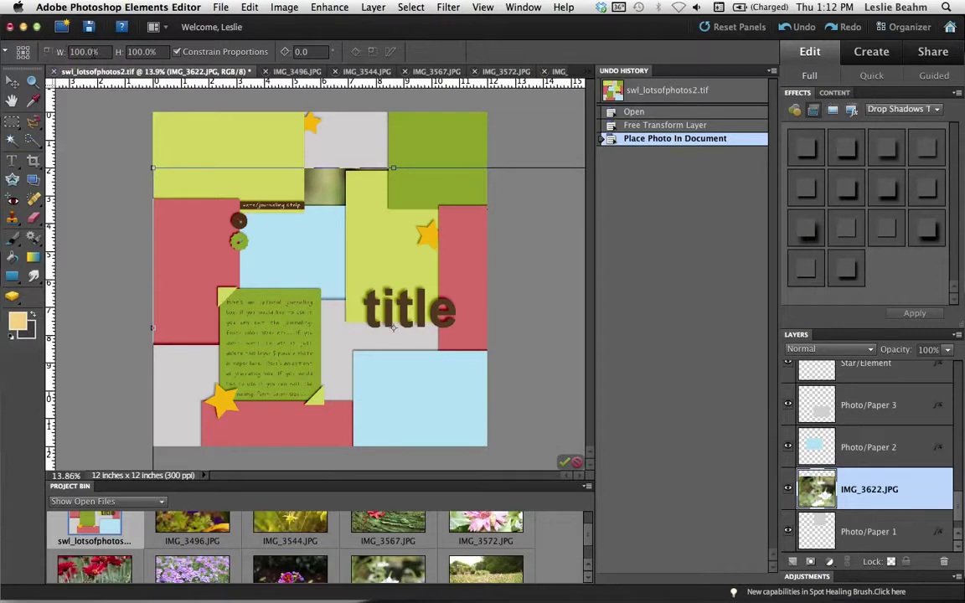
pyautogui.click(95, 52)
pyautogui.write('2')
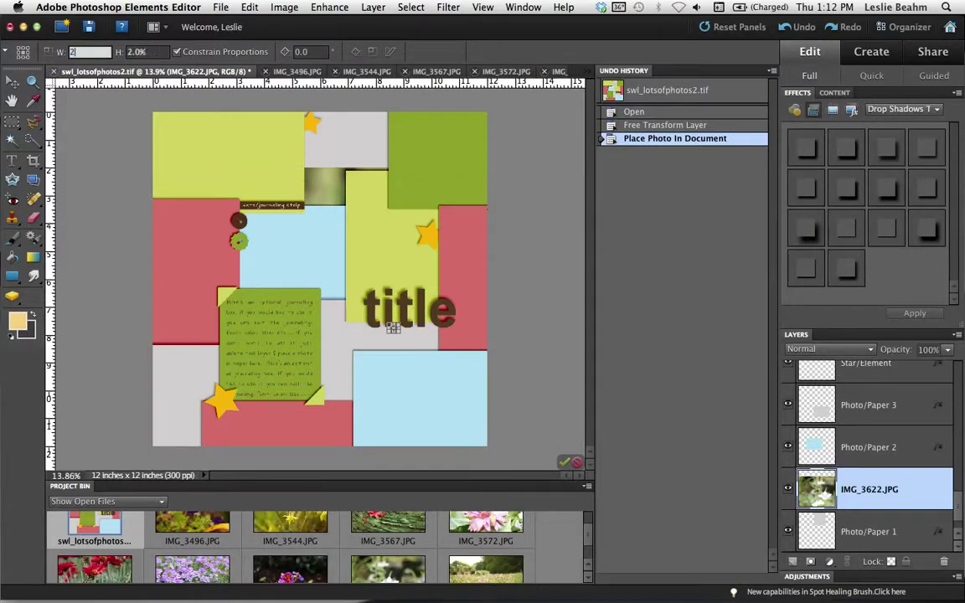
pyautogui.write('5')
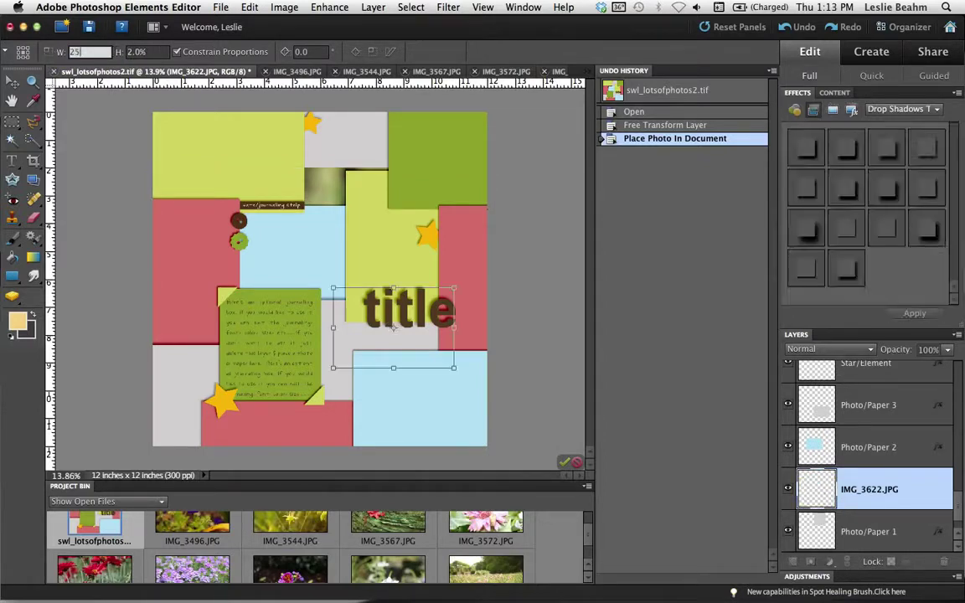
pyautogui.write('5')
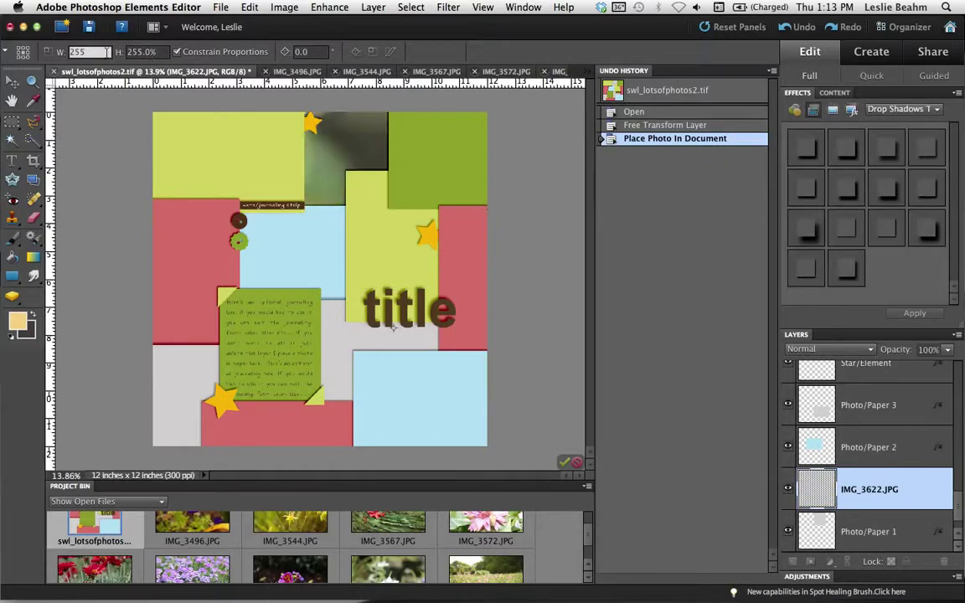
pyautogui.press('BackSpace')
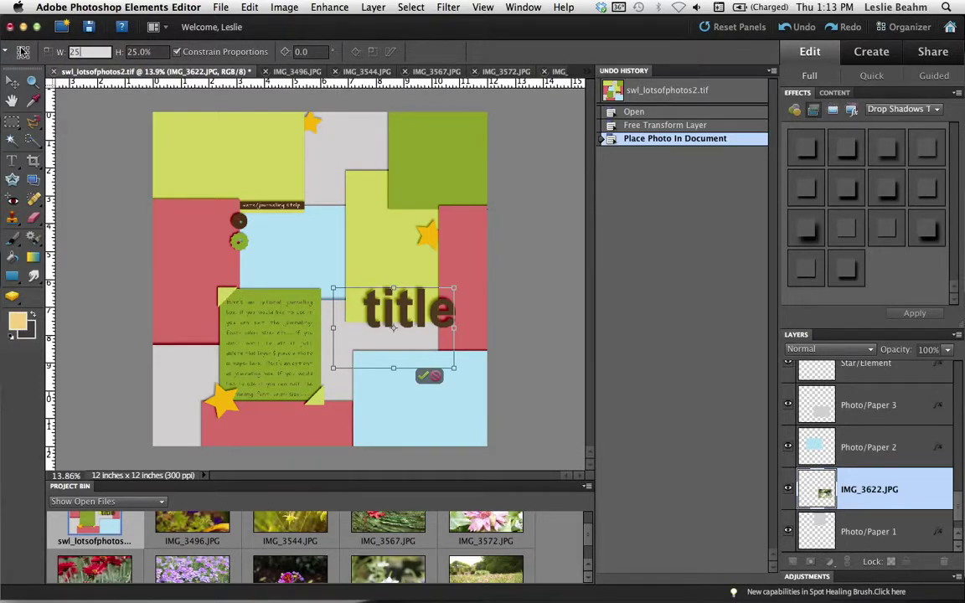
pyautogui.write('.')
# Move the white flower photo over the Photo/Paper 1 area, enlarge it proportionally to about 31.2%, and apply the transform
pyautogui.moveTo(398, 350); pyautogui.dragTo(337, 170)
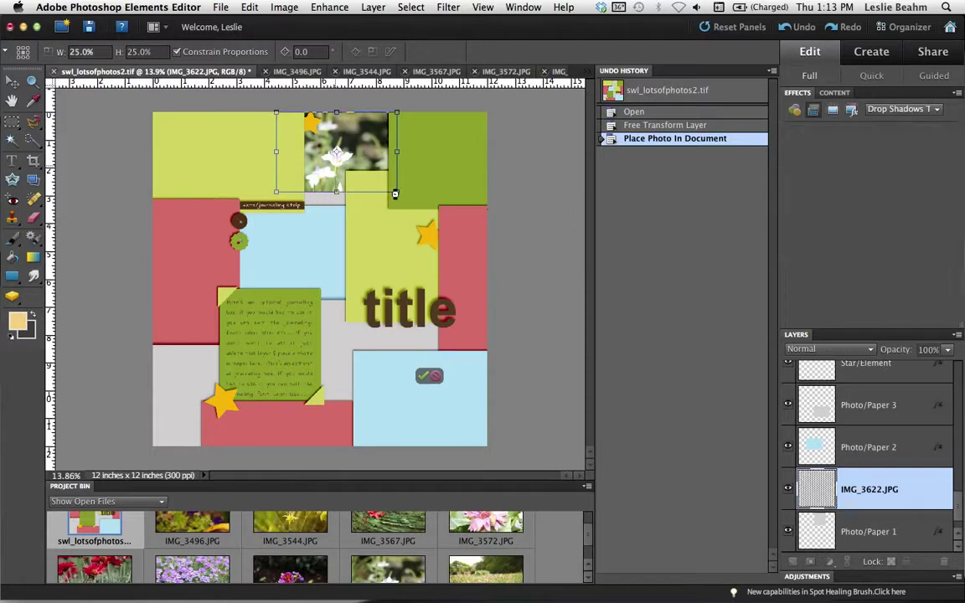
pyautogui.moveTo(403, 202); pyautogui.dragTo(428, 224)
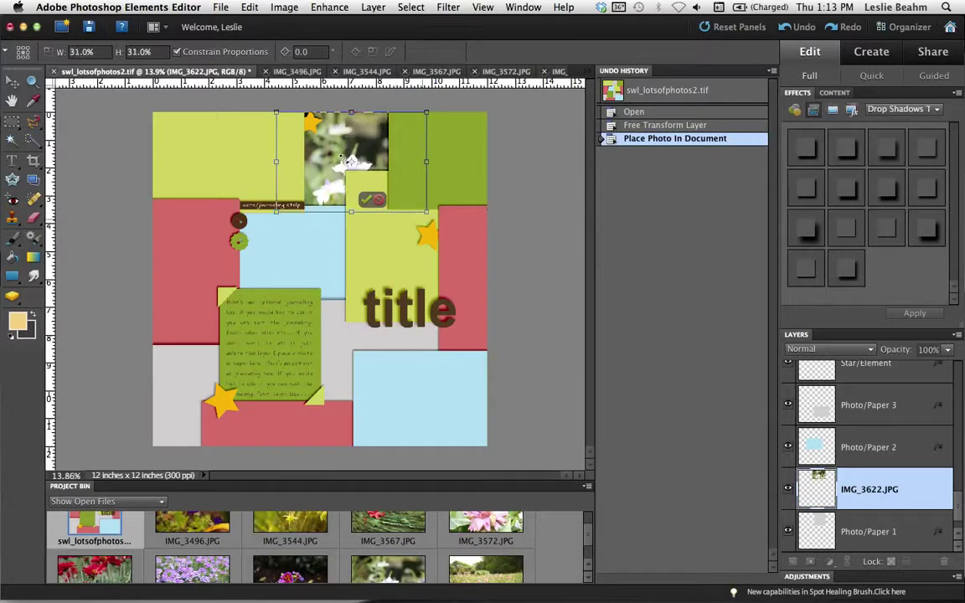
pyautogui.moveTo(319, 150)
pyautogui.mouseDown()
pyautogui.moveTo(299, 151)
pyautogui.moveTo(318, 153)
pyautogui.mouseUp()
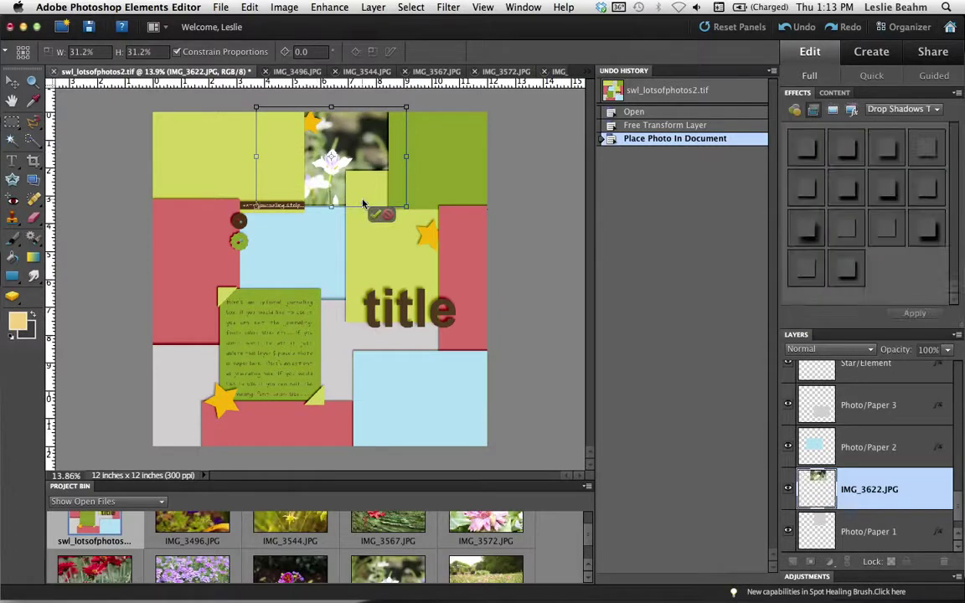
pyautogui.press('Return')
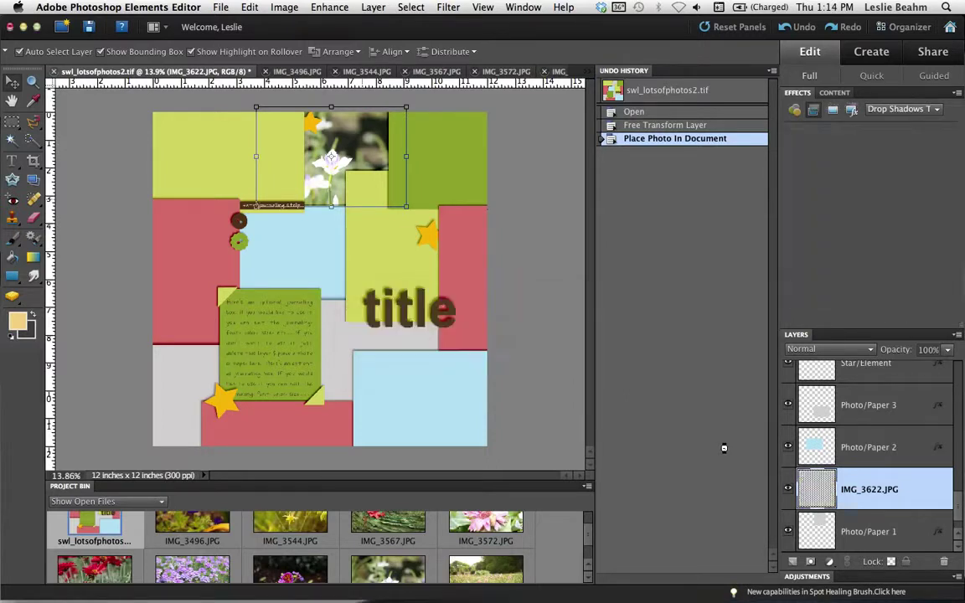
pyautogui.press('Return')
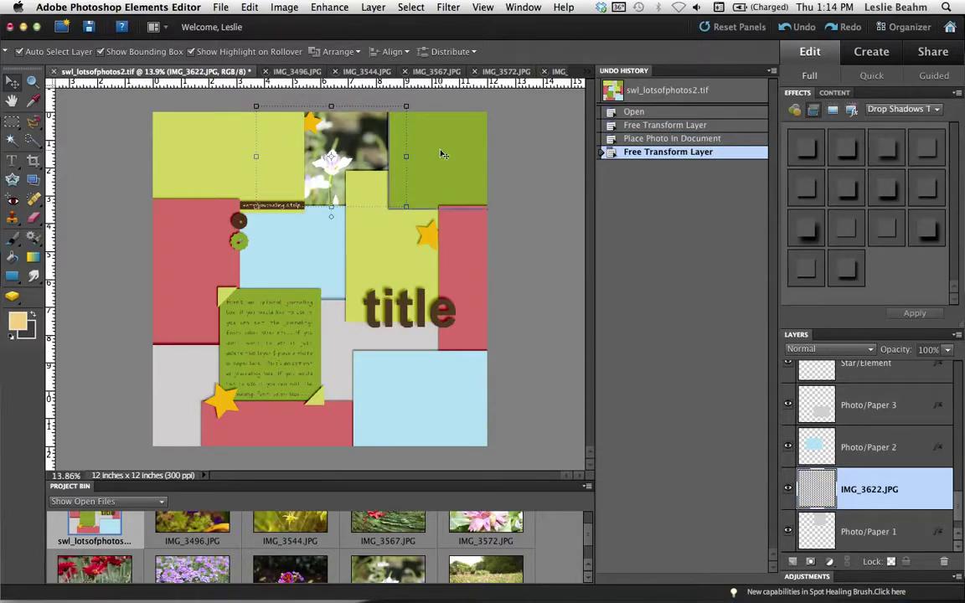
# Clip the IMG_3622.JPG layer to the Photo/Paper 1 layer beneath it with a clipping mask
pyautogui.click(444, 154)
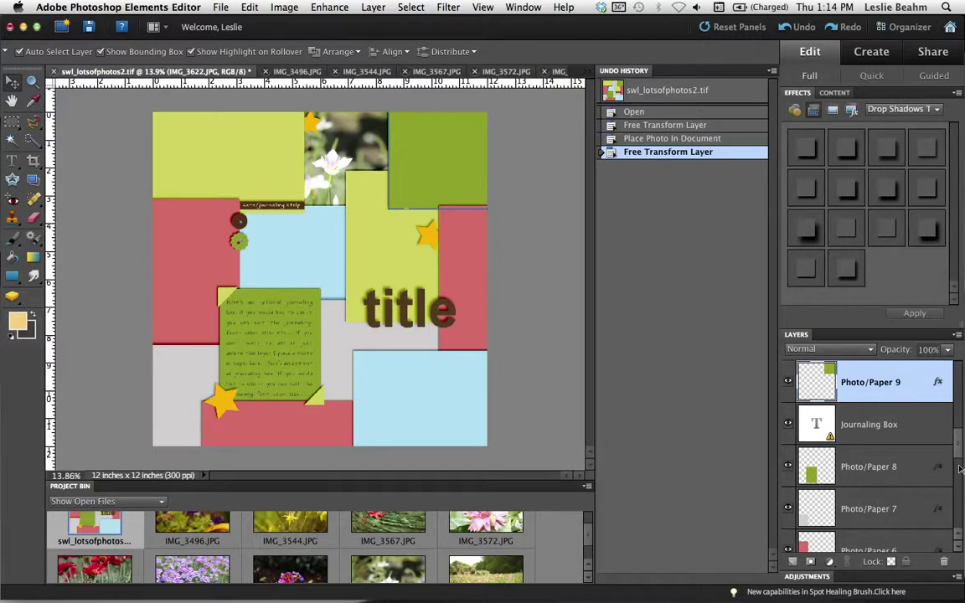
pyautogui.click(867, 394)
pyautogui.scroll(-10, 953, 508)
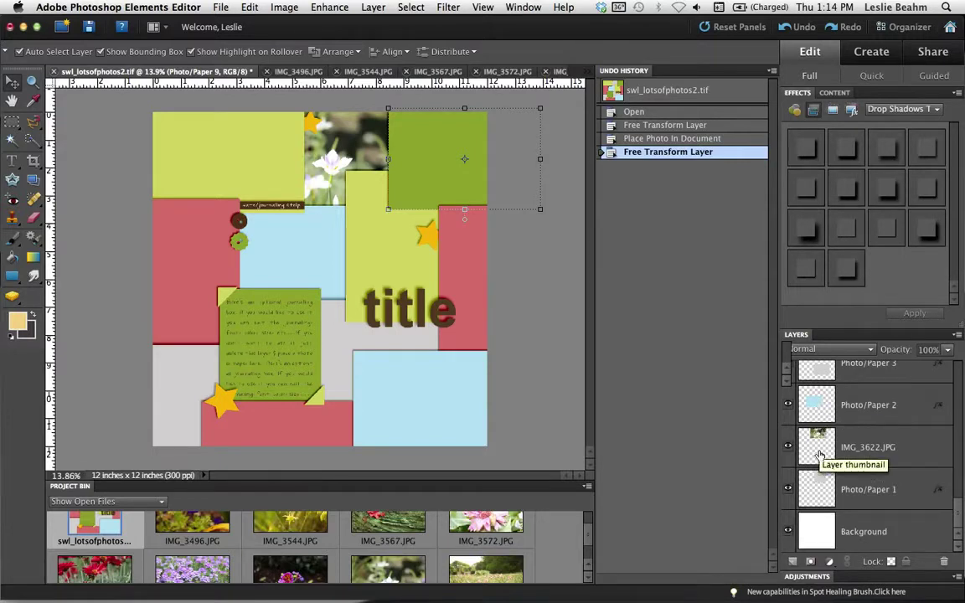
pyautogui.click(820, 453)
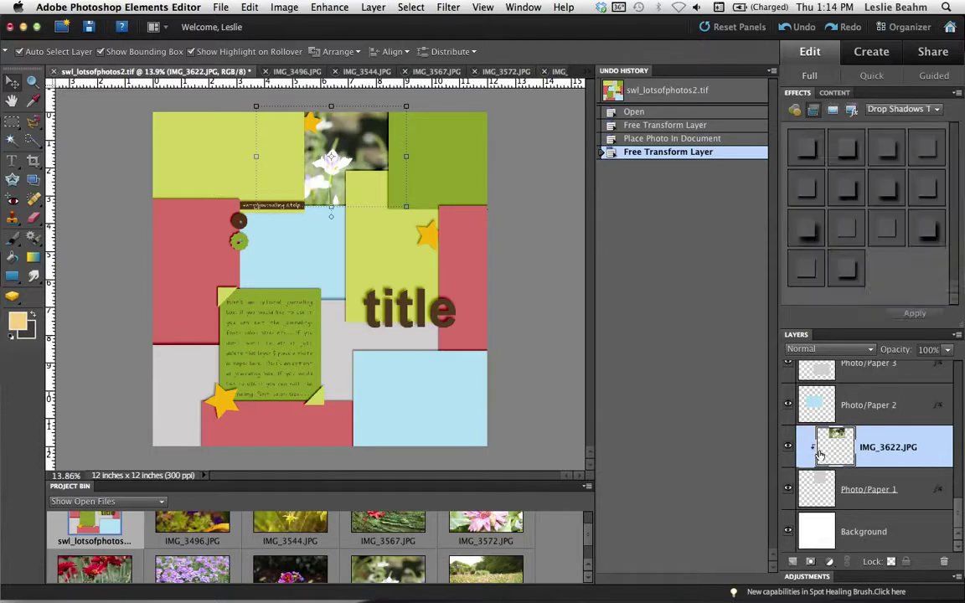
pyautogui.press('super+g')
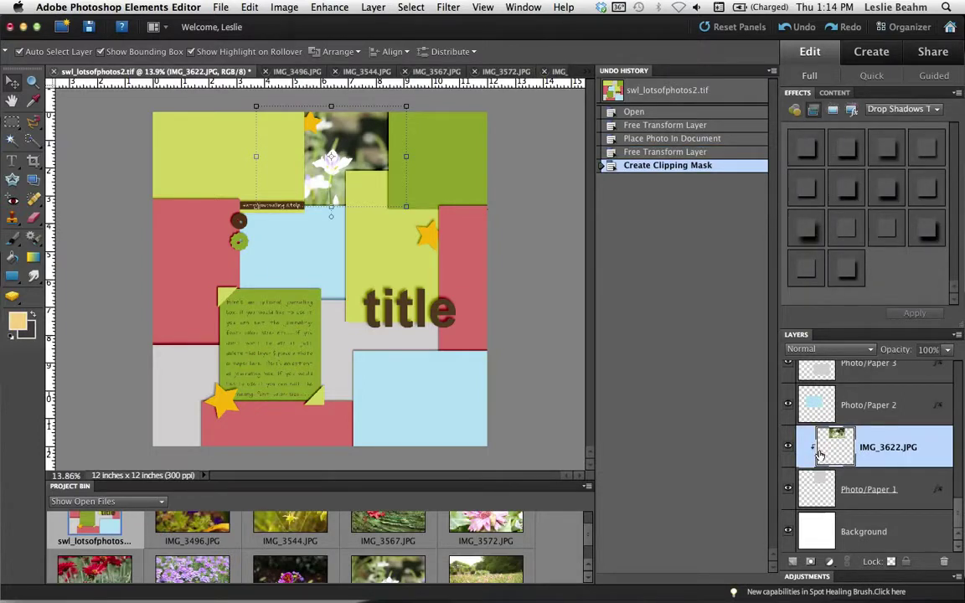
# Place the pink flower photo IMG_3572.JPG directly above the Photo/Paper 2 layer and scale it proportionally to 35%
pyautogui.click(821, 408)
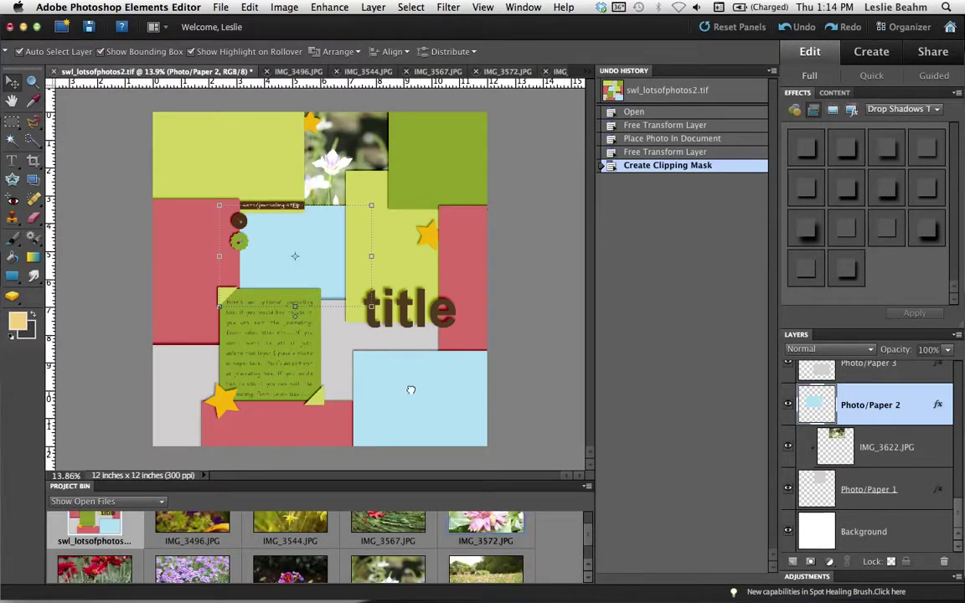
pyautogui.moveTo(496, 525); pyautogui.dragTo(267, 232)
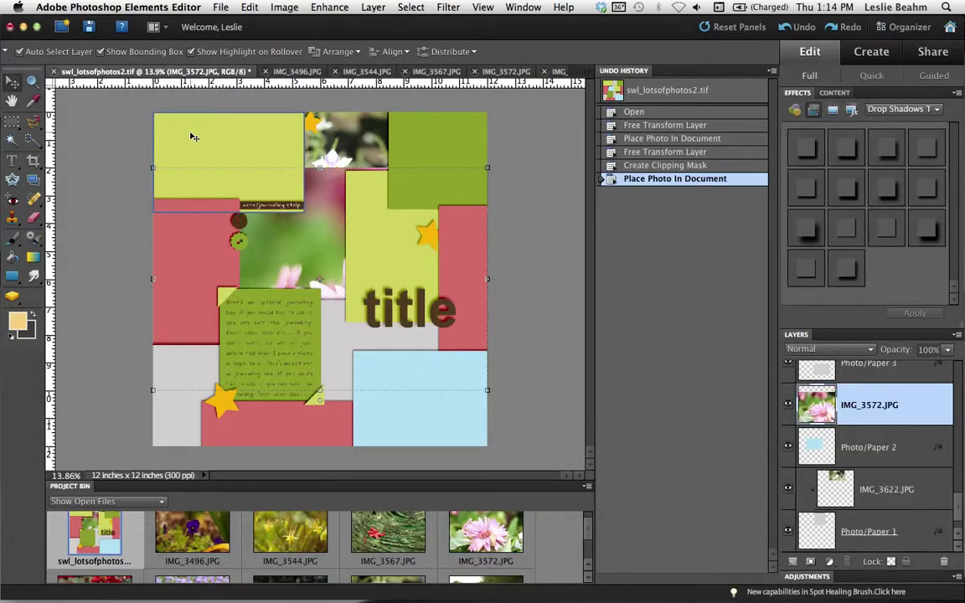
pyautogui.press('super+t')
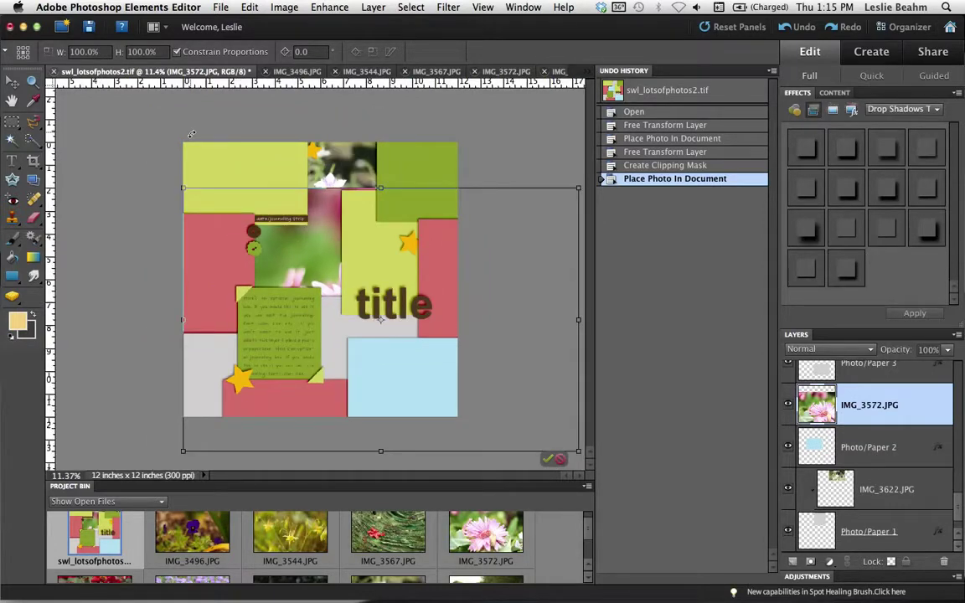
pyautogui.press('super+minus')
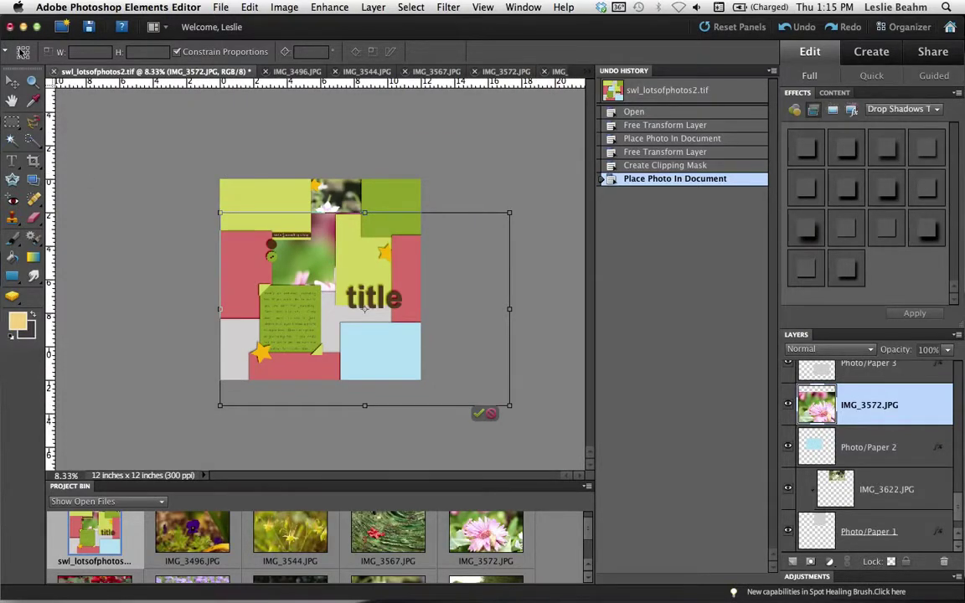
pyautogui.click(99, 52)
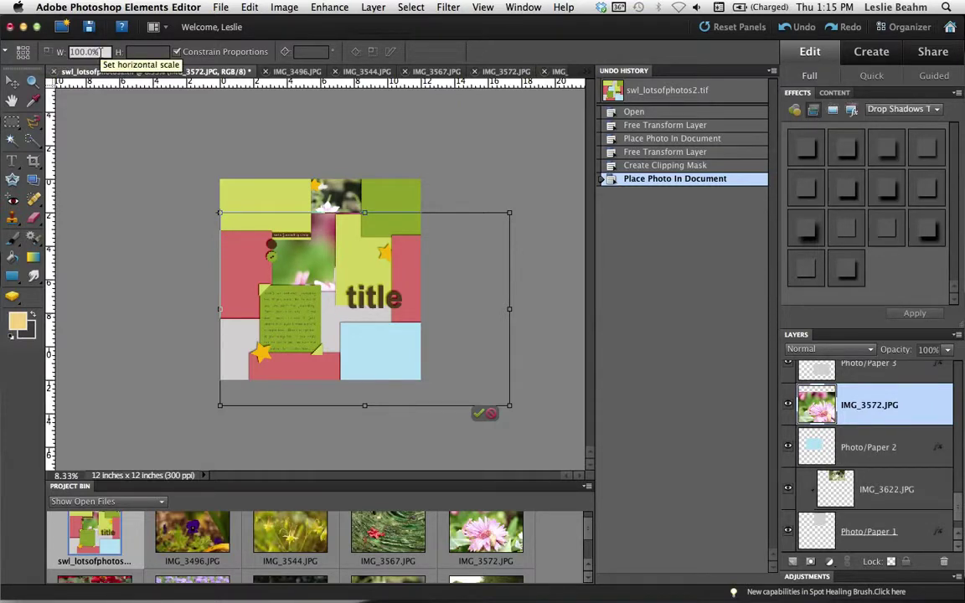
pyautogui.doubleClick(99, 51)
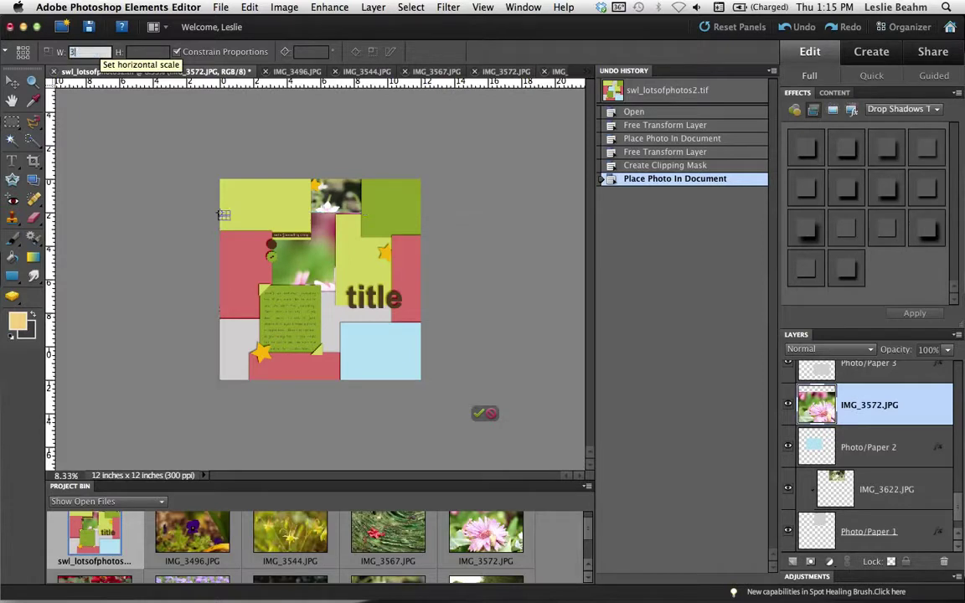
pyautogui.write('35')
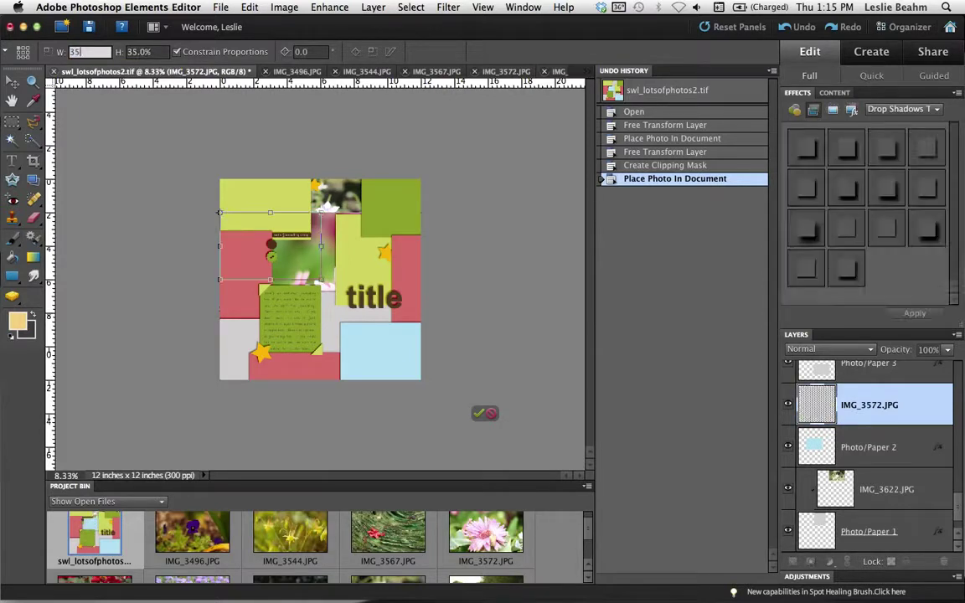
pyautogui.press('Return')
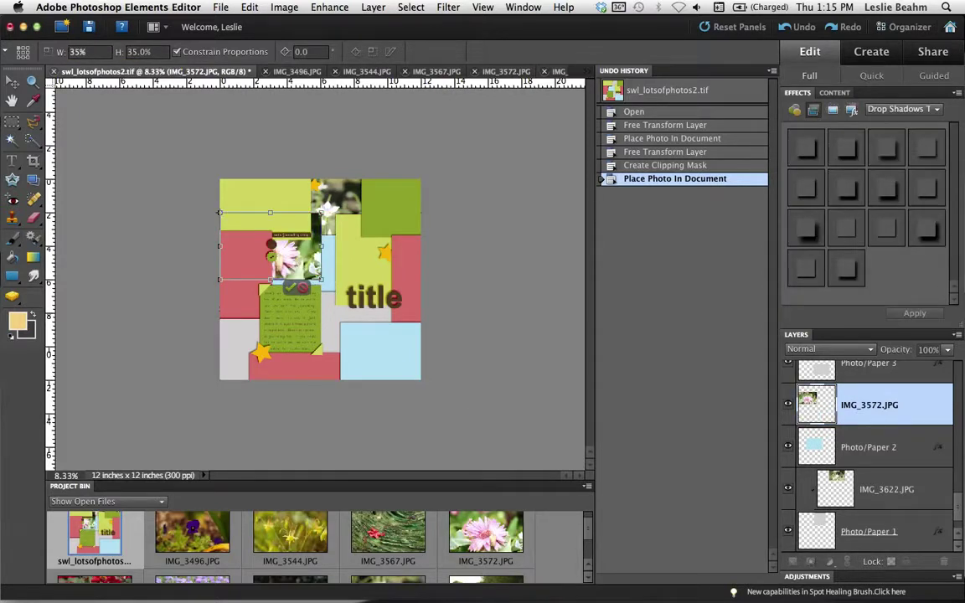
pyautogui.click(293, 289)
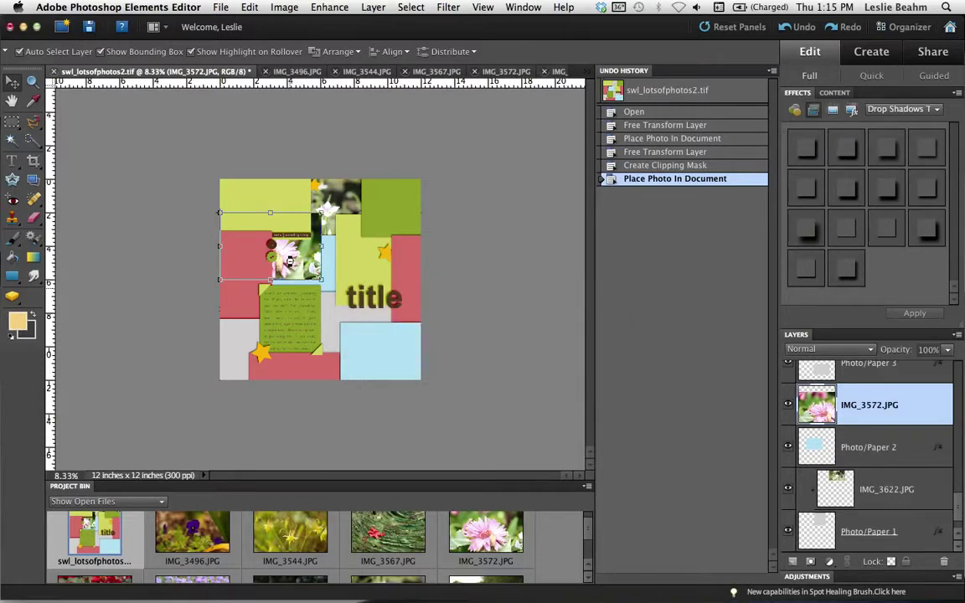
pyautogui.press('Return')
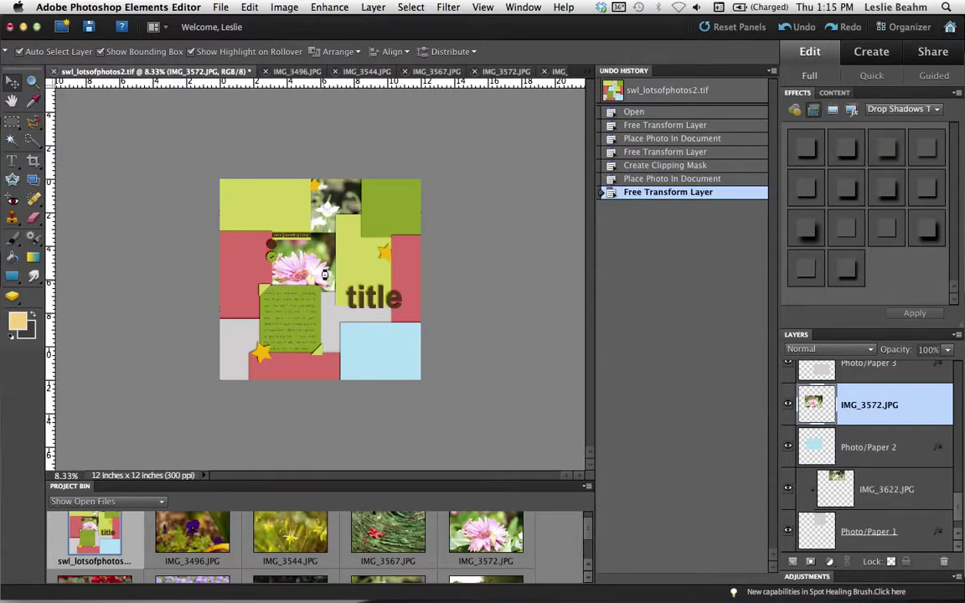
# Position the pink flower photo over the Photo/Paper 2 area and clip it to that layer
pyautogui.moveTo(328, 279); pyautogui.dragTo(317, 276)
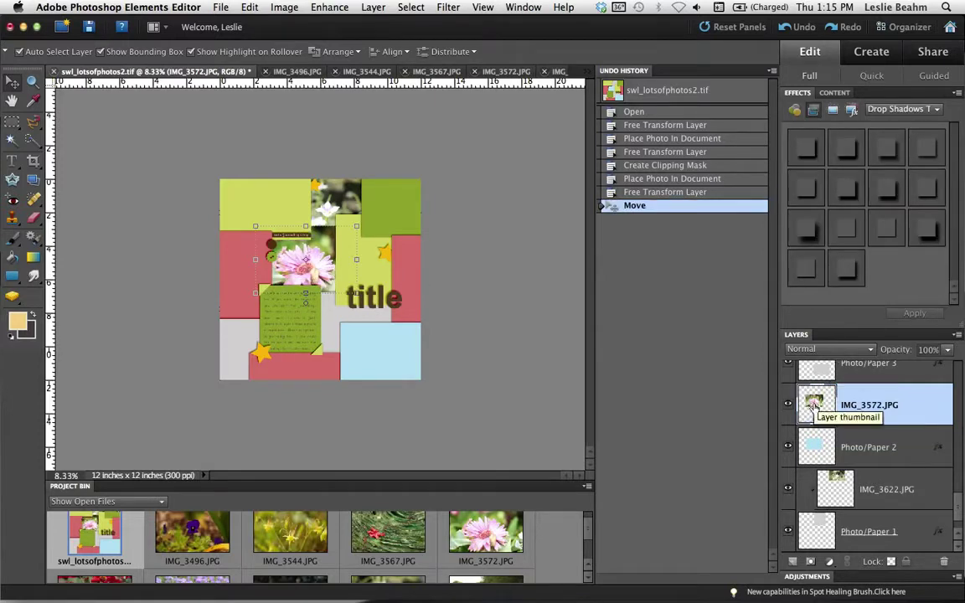
pyautogui.press('super+g')
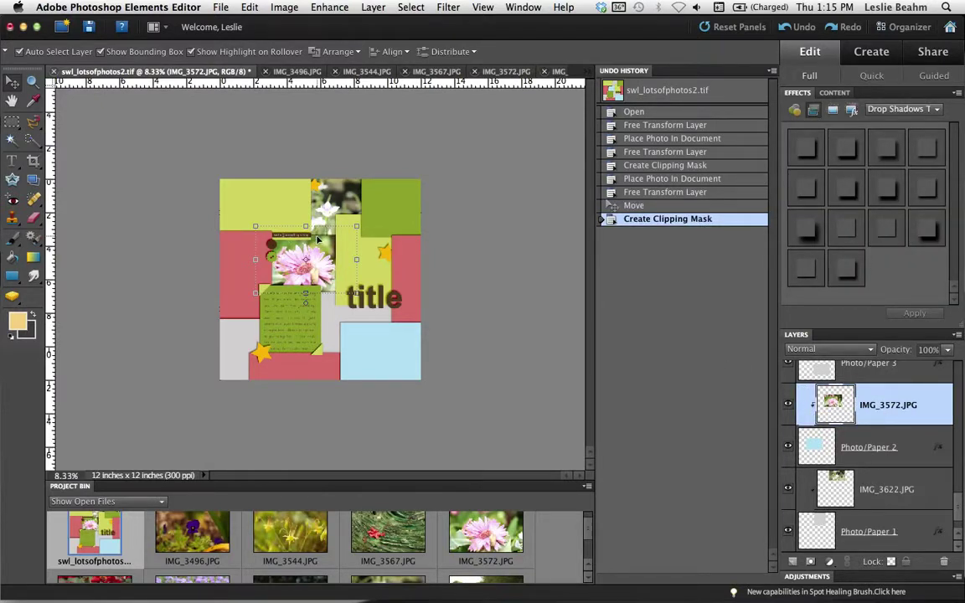
pyautogui.press('super+equal')
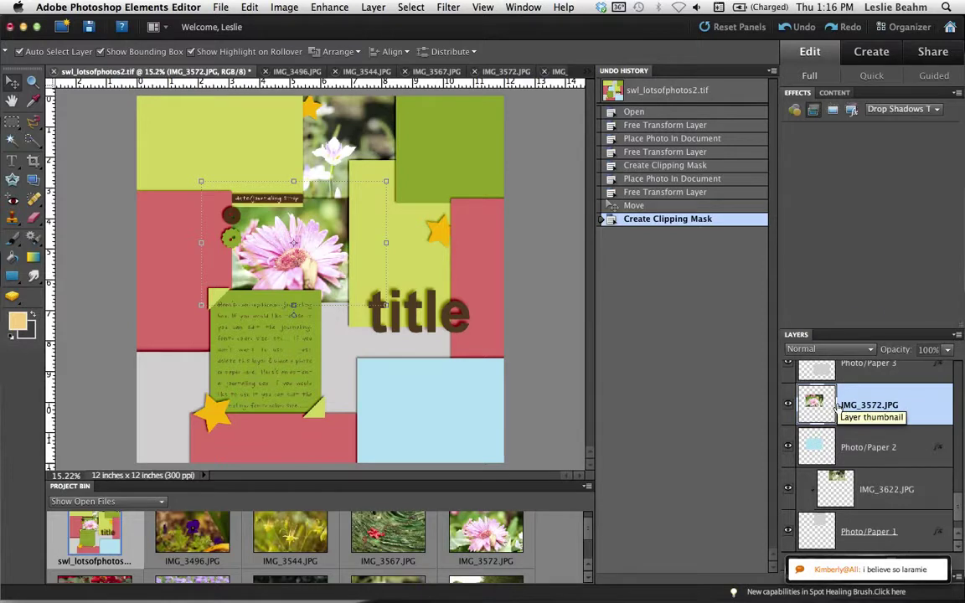
# Release and recreate the clipping mask on IMG_3572.JPG, and nudge the photo slightly within its paper frame
pyautogui.press('super+shift+g')
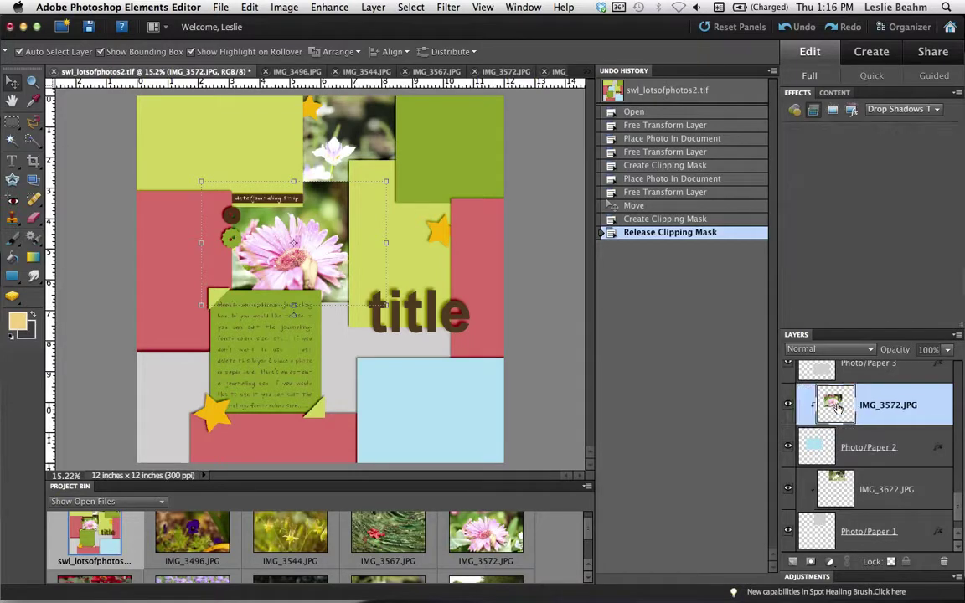
pyautogui.press('super+g')
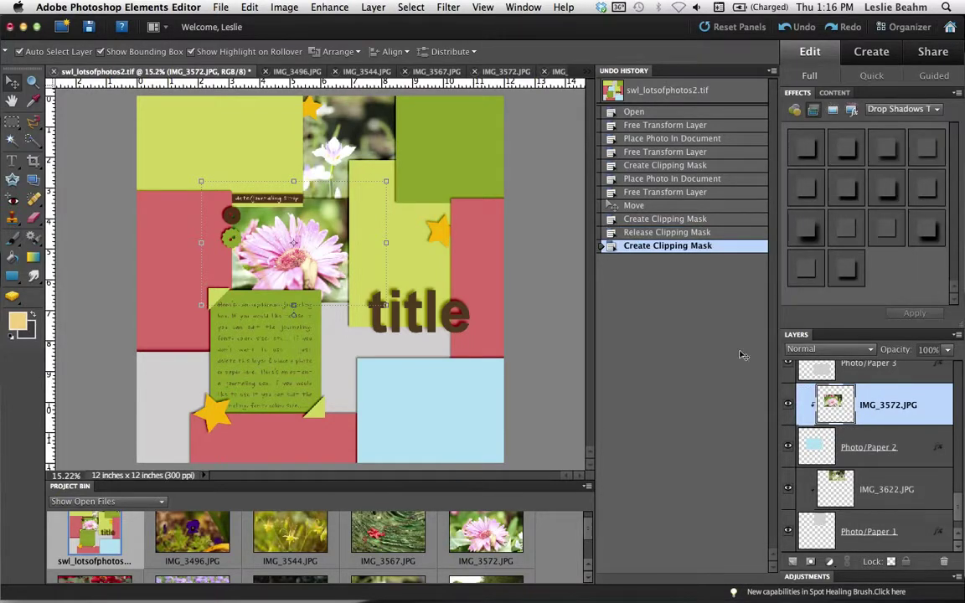
pyautogui.moveTo(315, 268); pyautogui.dragTo(318, 262)
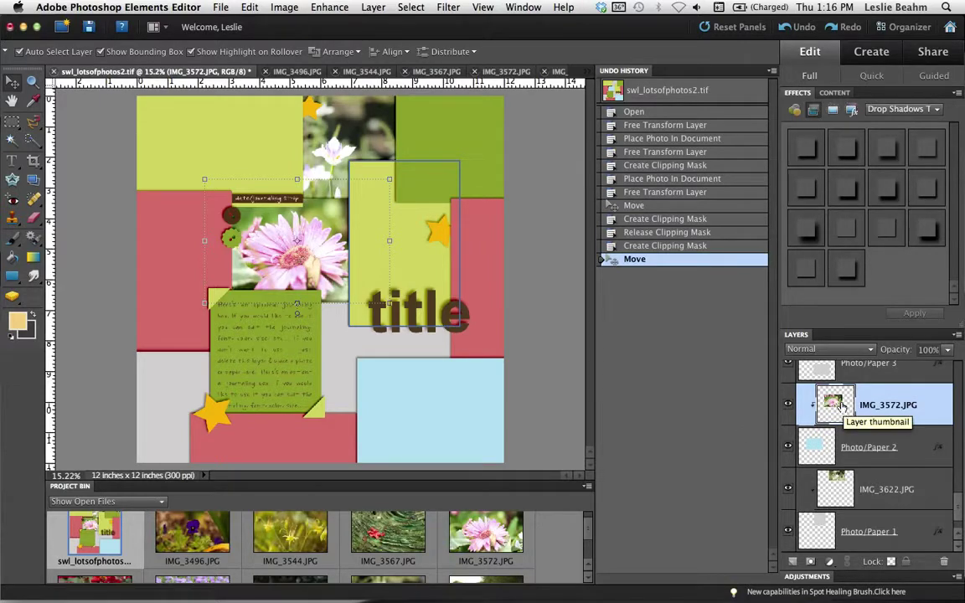
# Place the purple flower photo IMG_3496.JPG directly above the Photo/Paper 3 layer, scaled to 40% and positioned over that gray paper
pyautogui.click(820, 373)
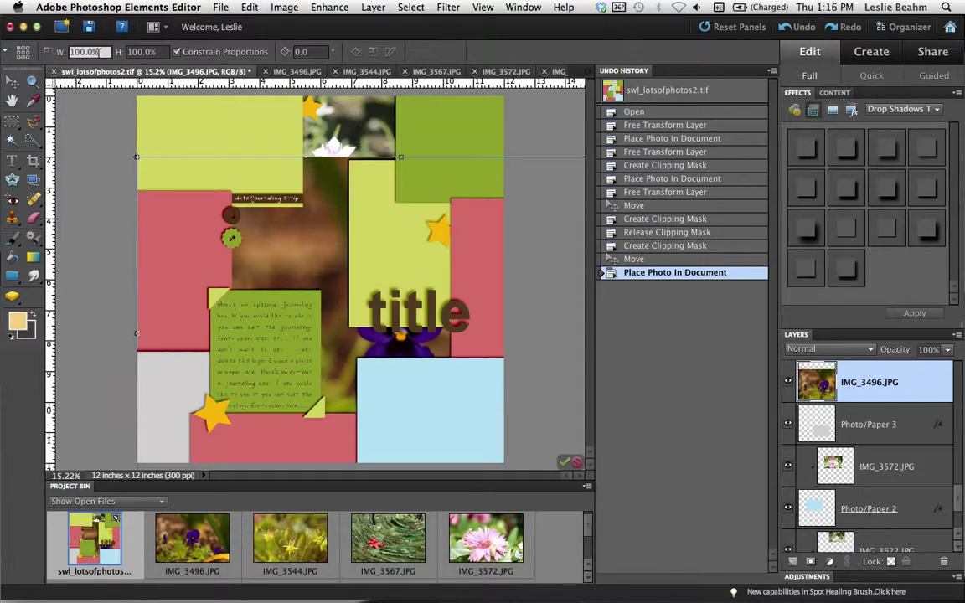
pyautogui.click(99, 52)
pyautogui.write('40')
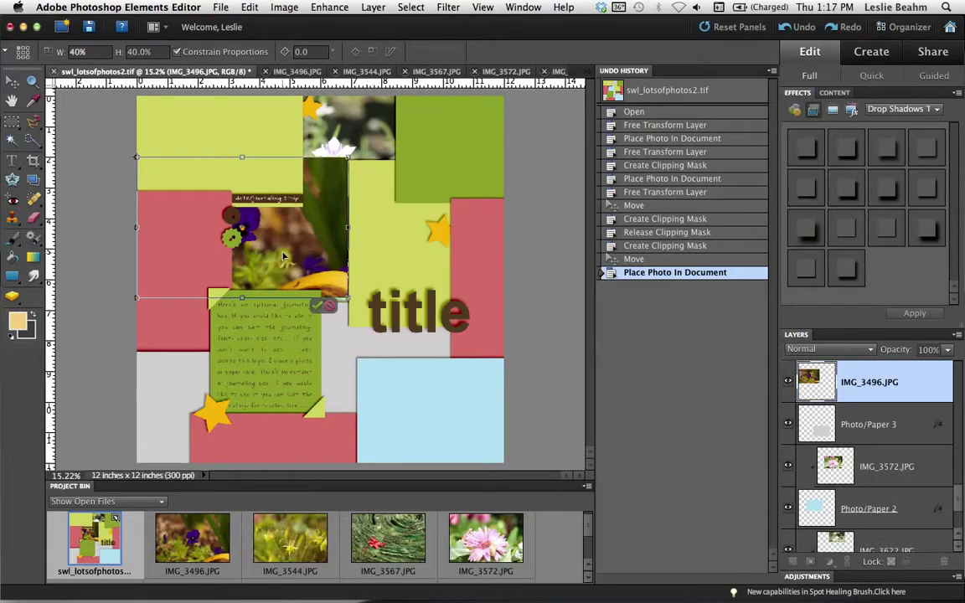
pyautogui.press('Return')
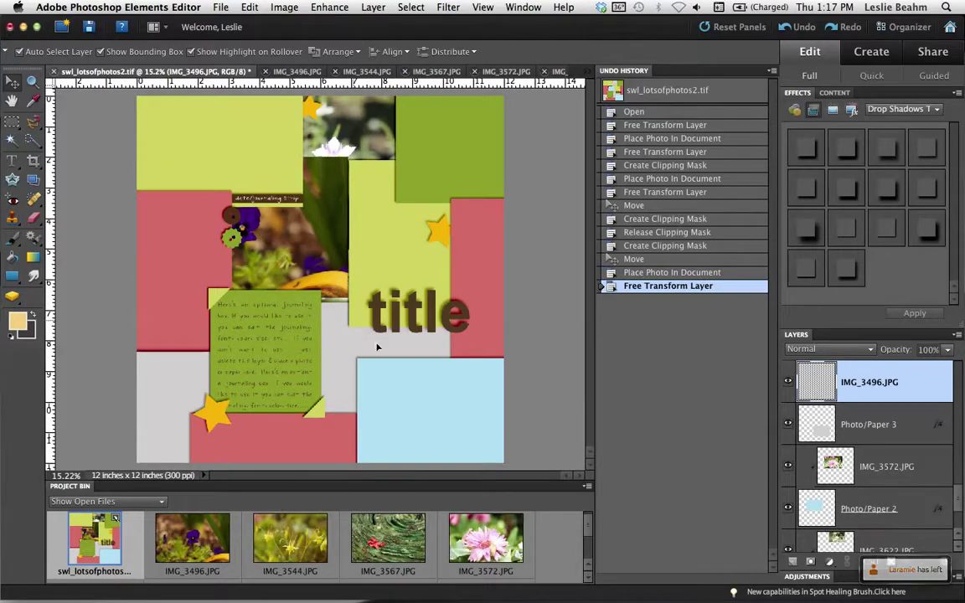
pyautogui.moveTo(339, 313); pyautogui.dragTo(431, 393)
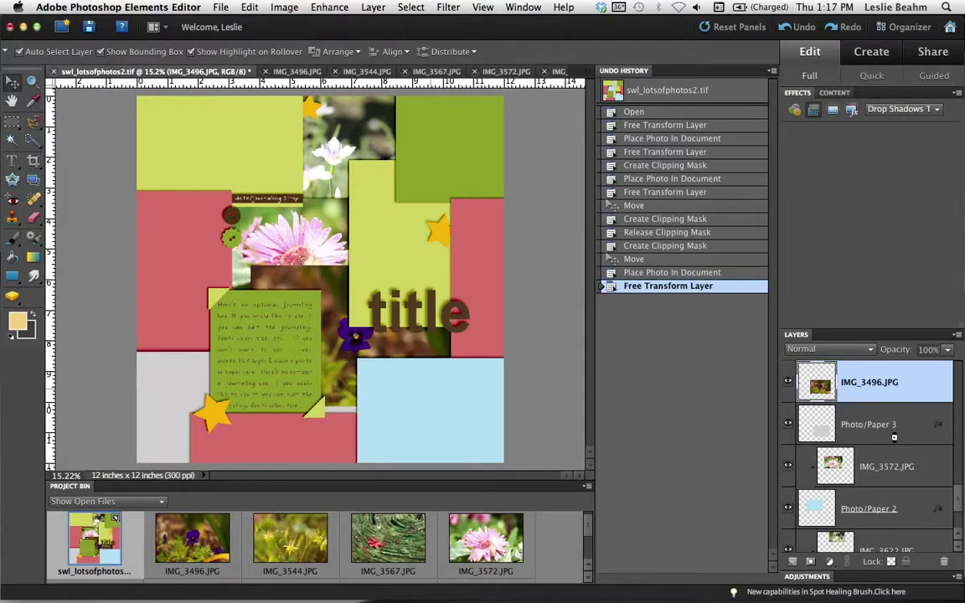
pyautogui.scroll(5, 958, 506)
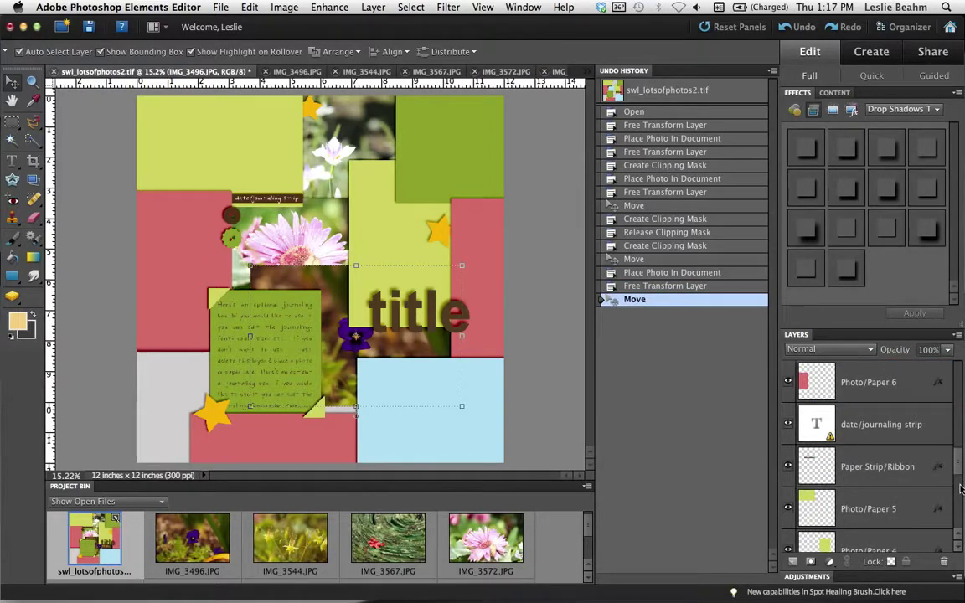
# Move the IMG_3496.JPG layer directly above Photo/Paper 5 and position the purple flower photo over that light green paper
pyautogui.scroll(-1, 959, 476)
pyautogui.scroll(-1, 865, 432)
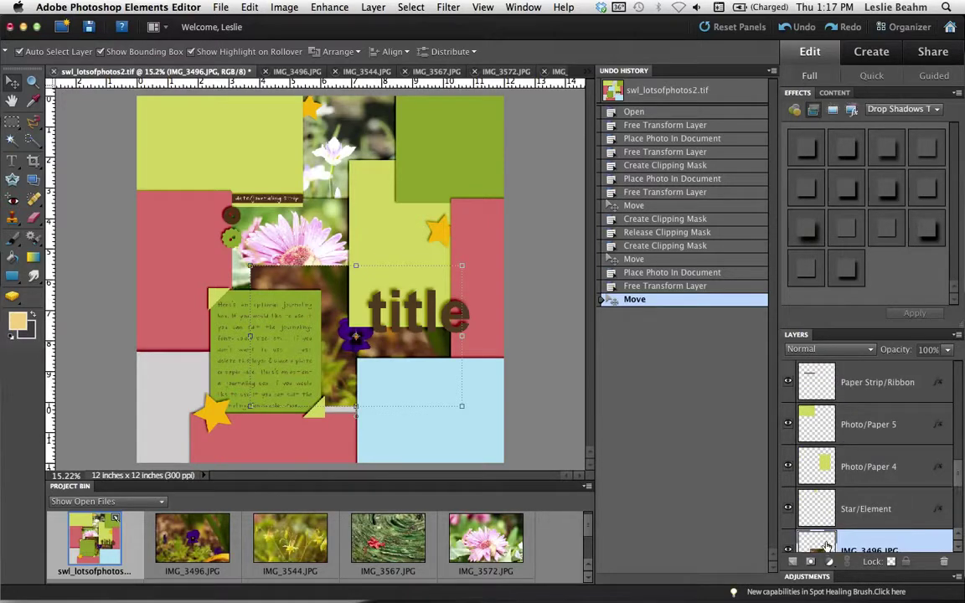
pyautogui.moveTo(821, 540); pyautogui.dragTo(822, 408)
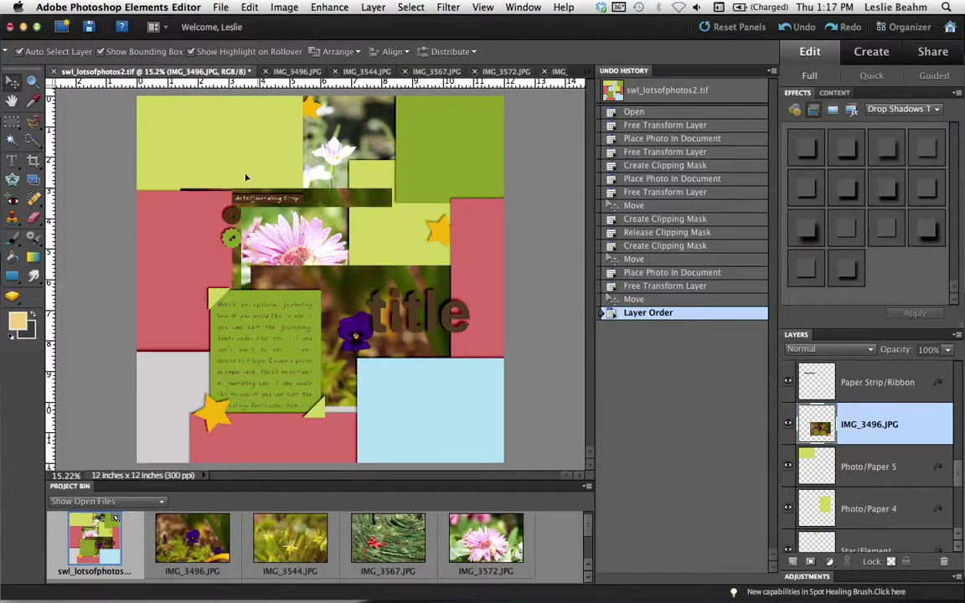
pyautogui.moveTo(245, 178); pyautogui.dragTo(220, 124)
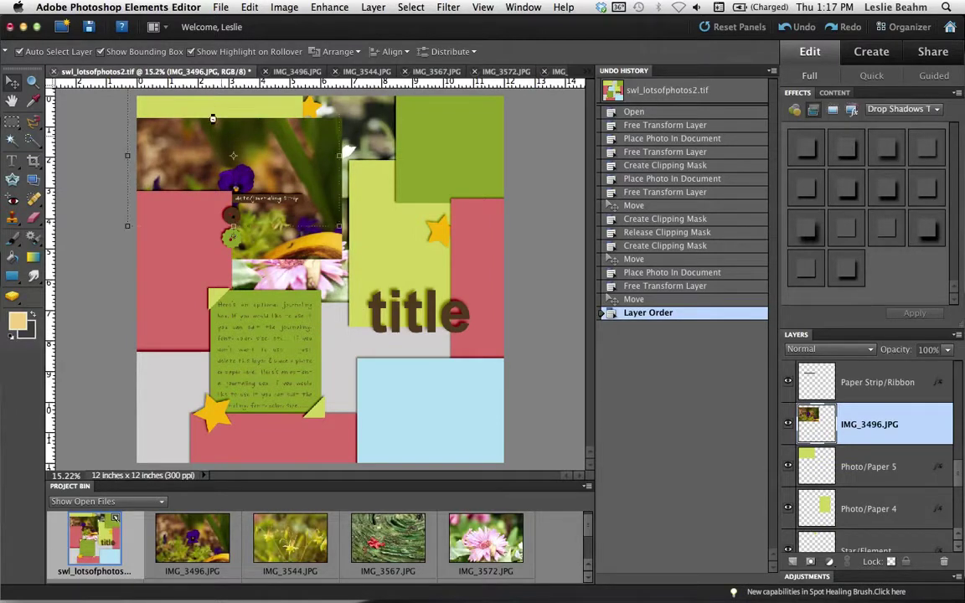
pyautogui.moveTo(214, 159); pyautogui.dragTo(214, 132)
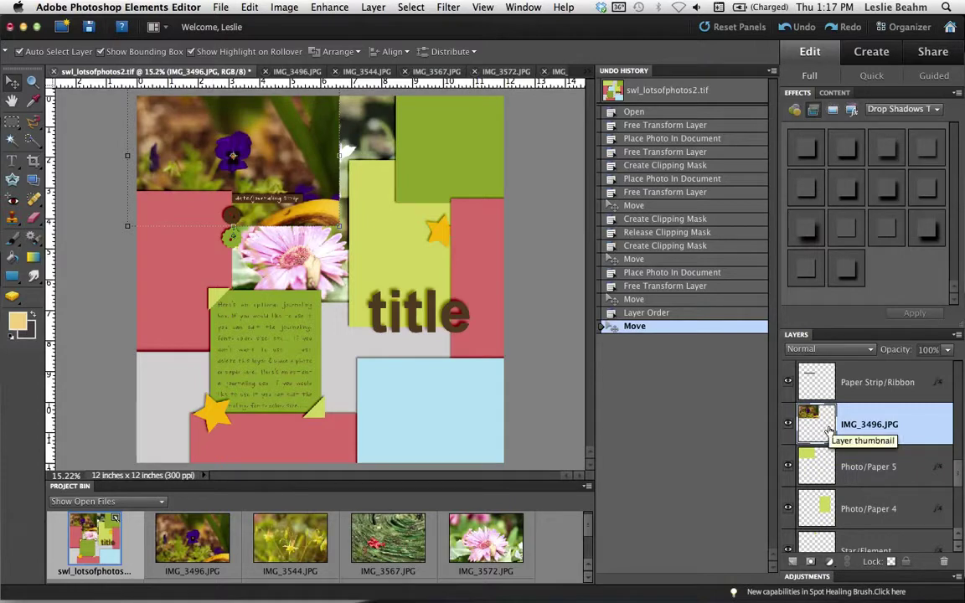
# Clip IMG_3496.JPG to the Photo/Paper 5 layer and adjust the photo's position so the purple flower sits well within the frame
pyautogui.press('super+g')
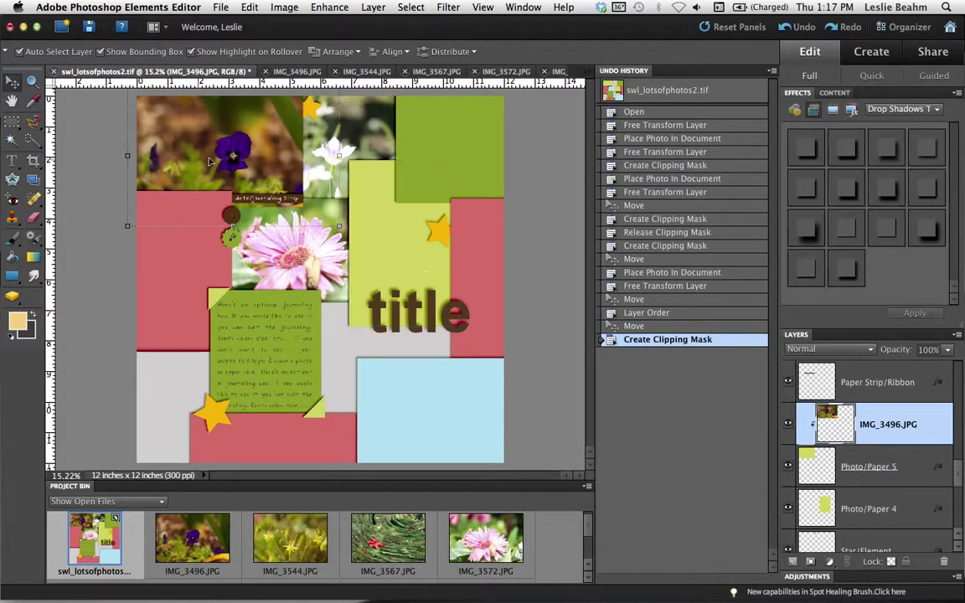
pyautogui.moveTo(210, 161); pyautogui.dragTo(191, 148)
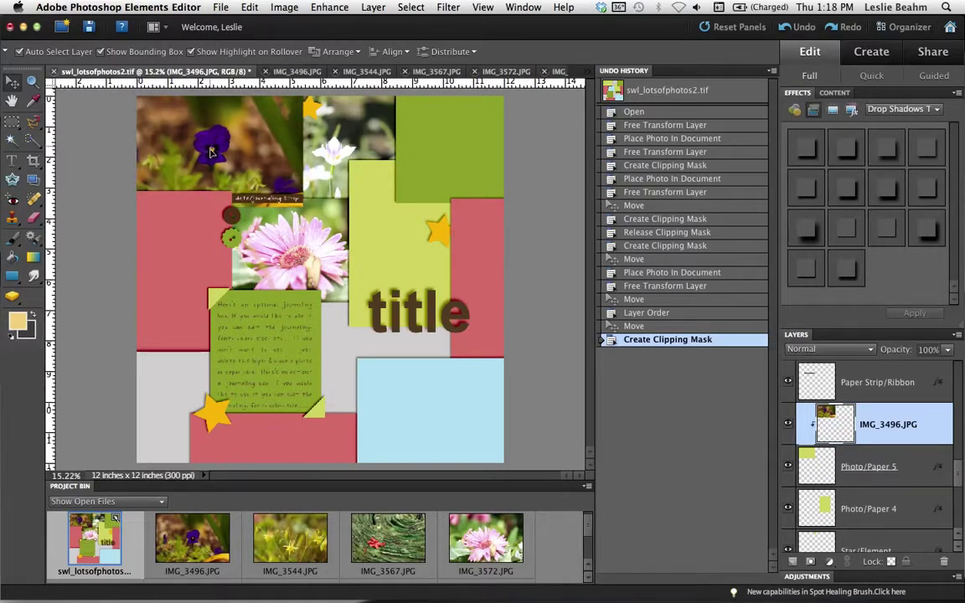
pyautogui.moveTo(211, 151); pyautogui.dragTo(211, 153)
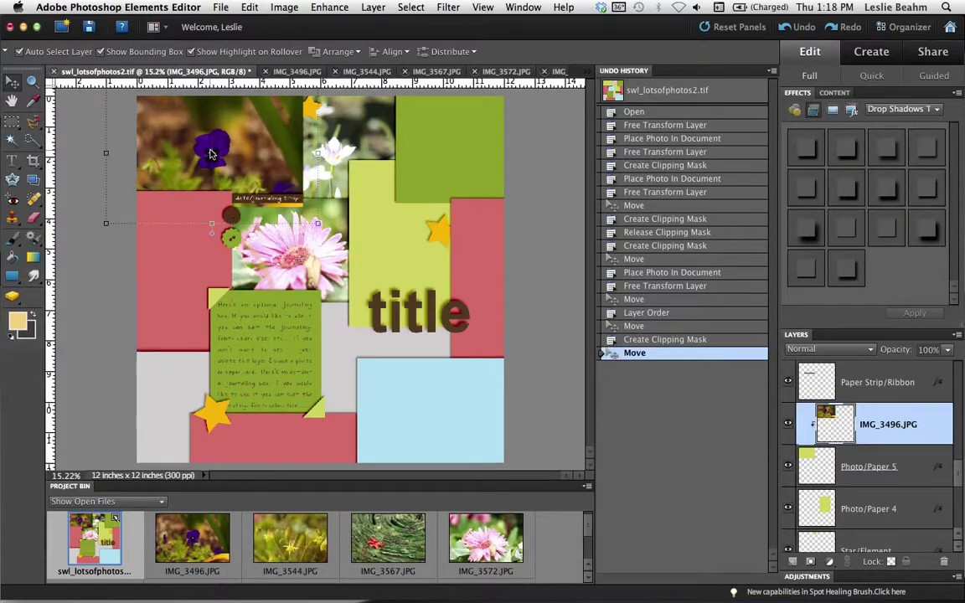
# Switch to iPhoto Library Manager, load the Scrapbooking2 library and open the Love is Better Than Chocolate (pink and brown) event
pyautogui.moveTo(240, 598)
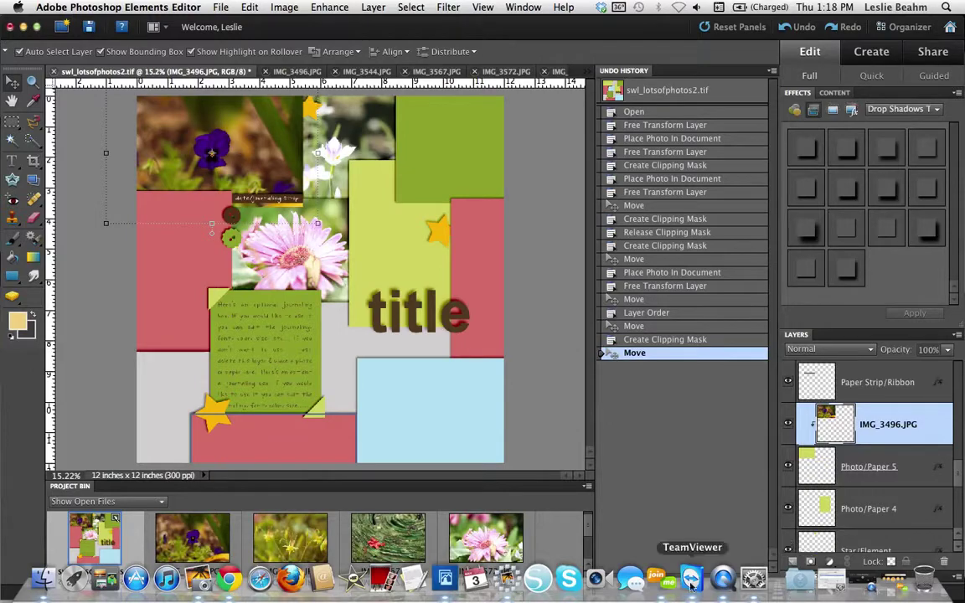
pyautogui.click(508, 577)
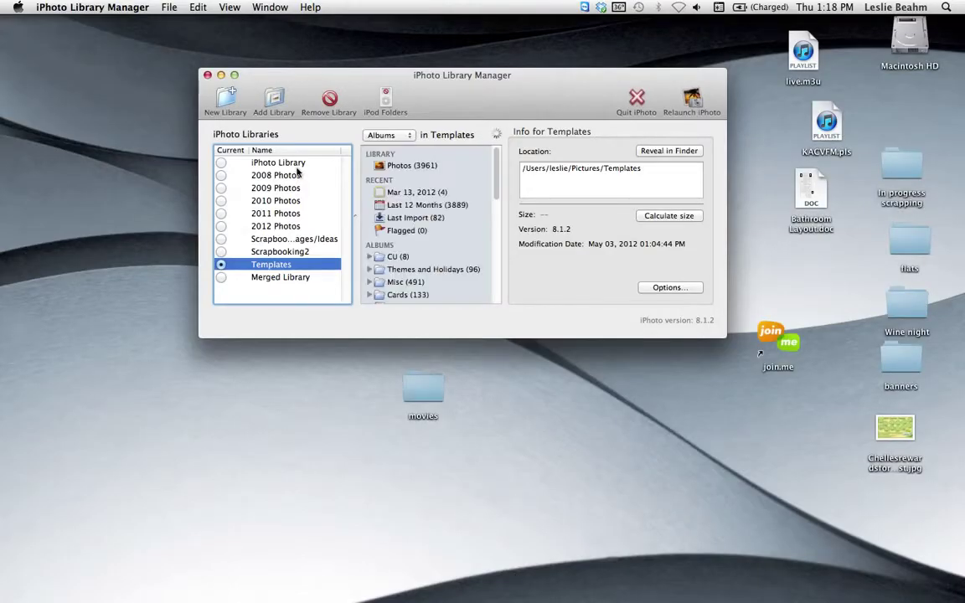
pyautogui.click(285, 251)
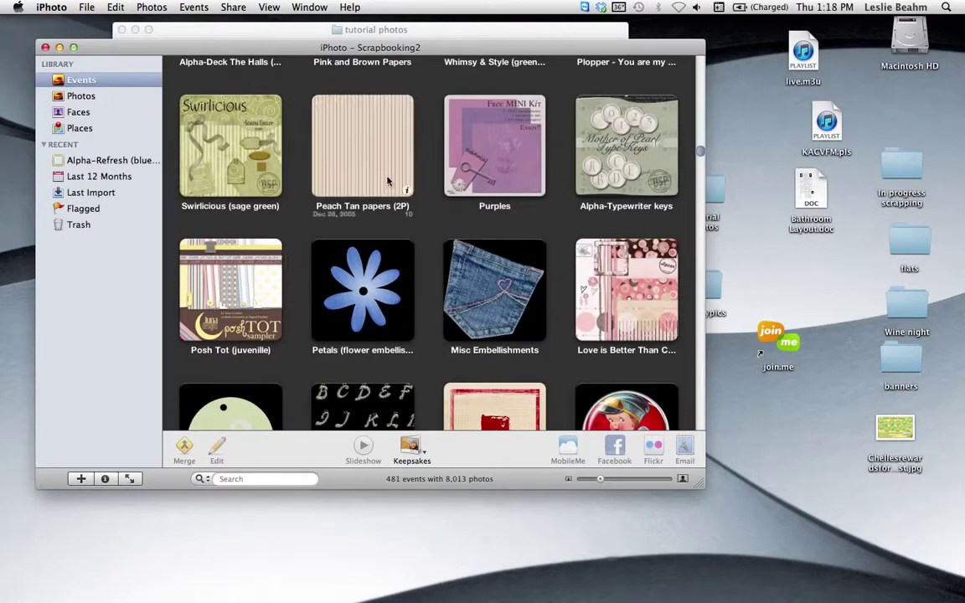
pyautogui.click(639, 308)
pyautogui.doubleClick(638, 307)
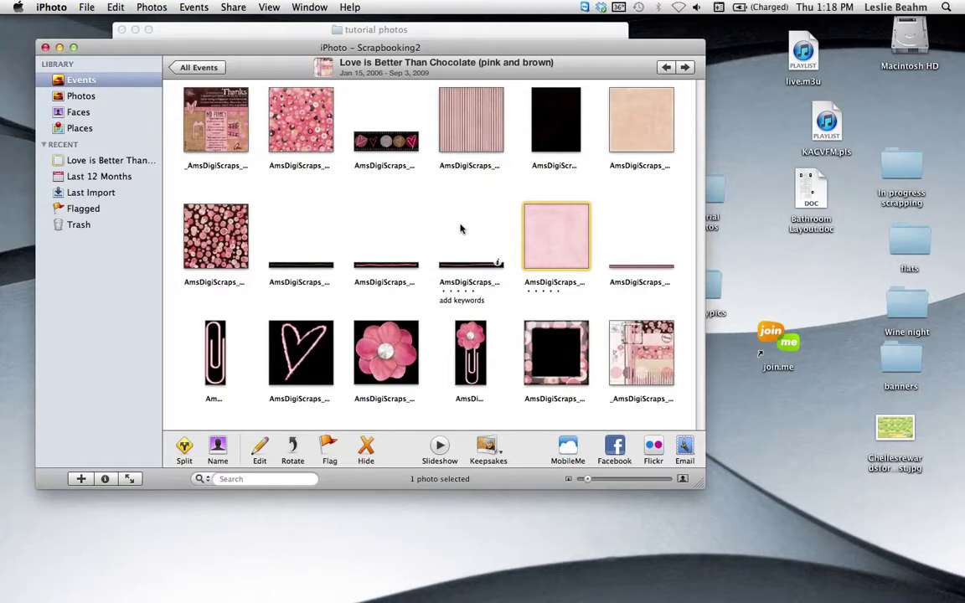
# Select the pink spotted, plain pink and tan papers, the flower and the flower paperclip, and open them in Photoshop Elements
pyautogui.click(298, 118)
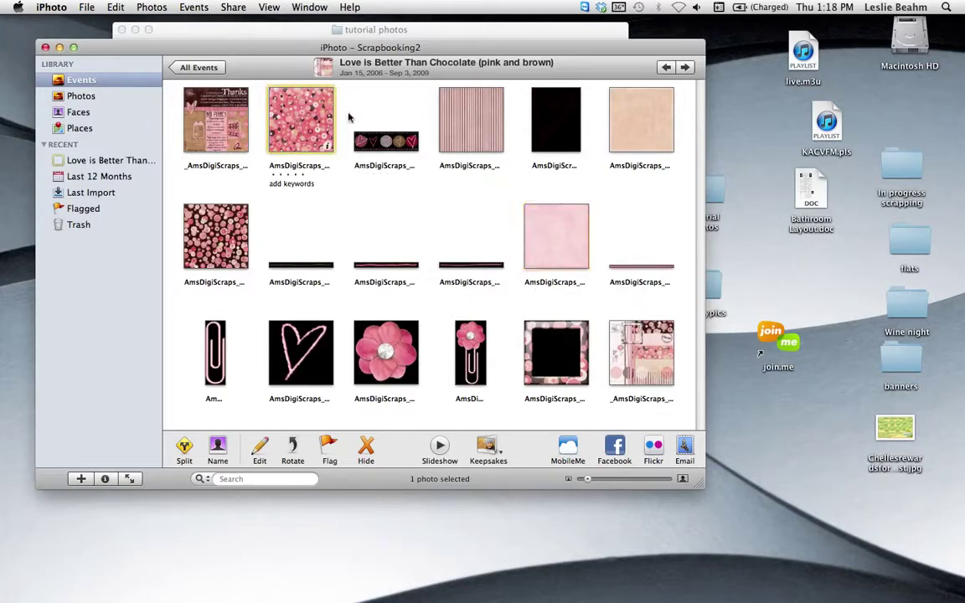
pyautogui.keyDown('super'); pyautogui.click(553, 230); pyautogui.keyUp('super')
pyautogui.keyDown('super'); pyautogui.click(624, 133); pyautogui.keyUp('super')
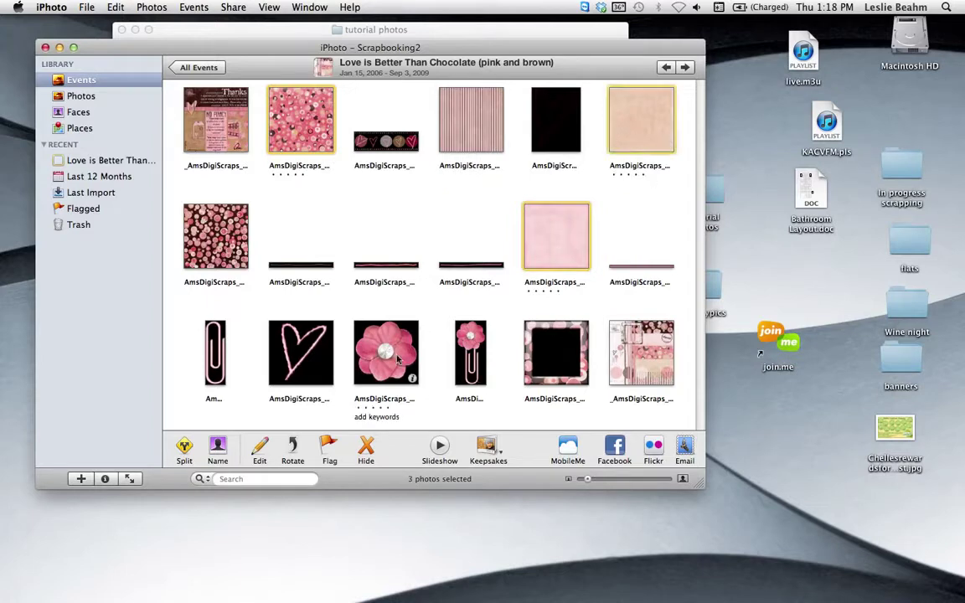
pyautogui.keyDown('super'); pyautogui.click(397, 358); pyautogui.keyUp('super')
pyautogui.keyDown('super'); pyautogui.click(469, 352); pyautogui.keyUp('super')
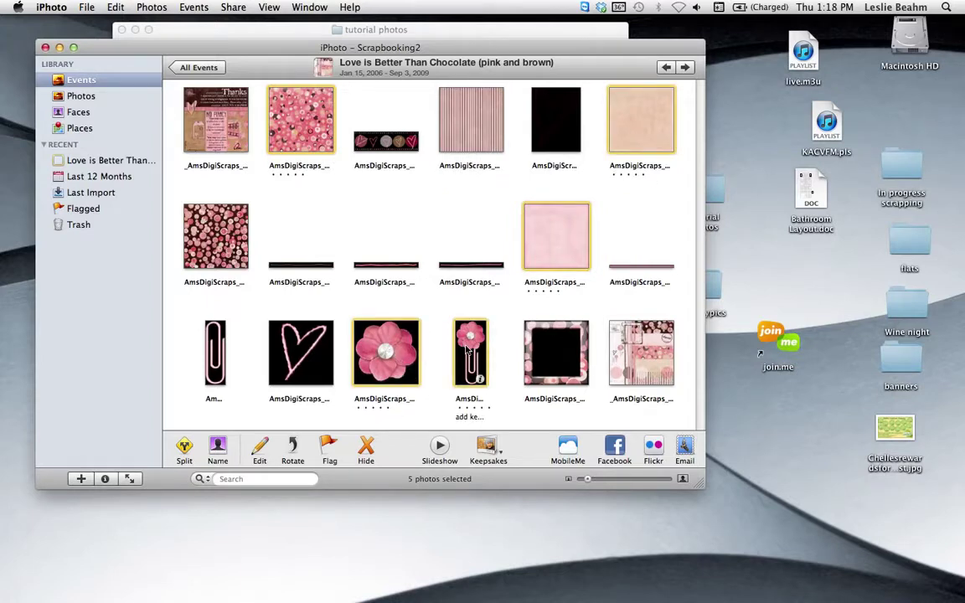
pyautogui.moveTo(468, 352); pyautogui.dragTo(450, 589)
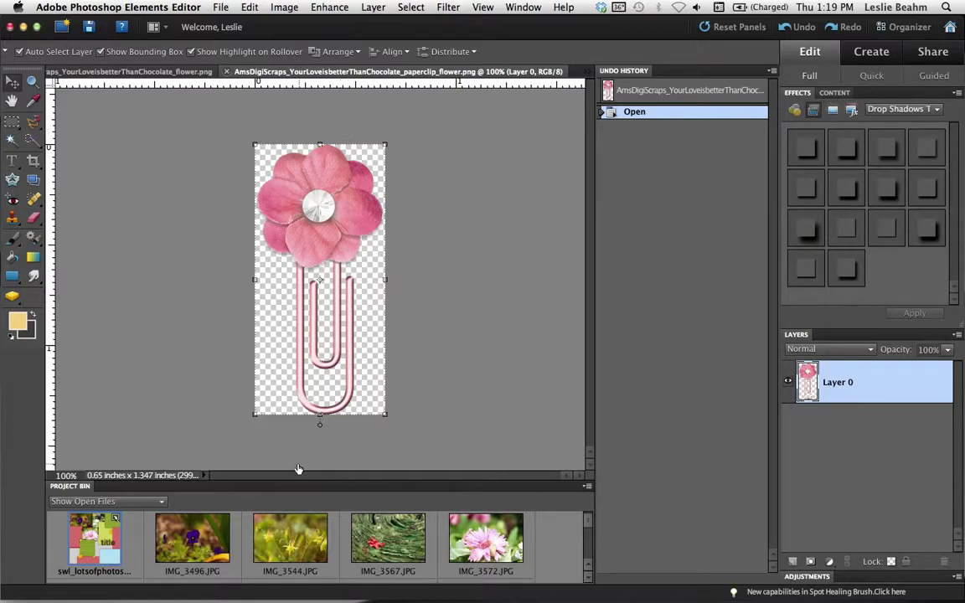
# Return to swl_lotsofphotos2.tif, place the light tan paper directly above Photo/Paper 3 and clip it to that layer
pyautogui.doubleClick(94, 540)
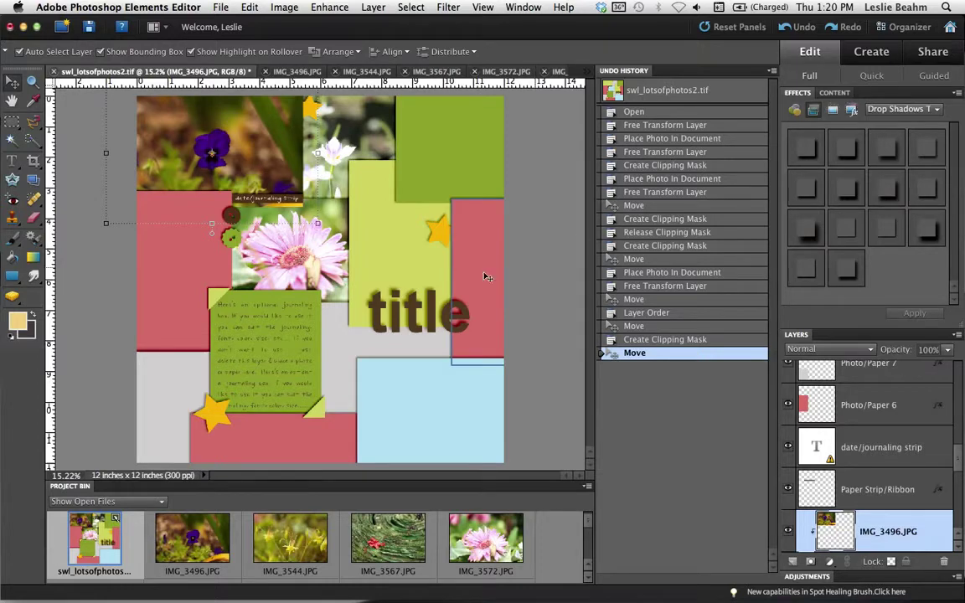
pyautogui.click(339, 339)
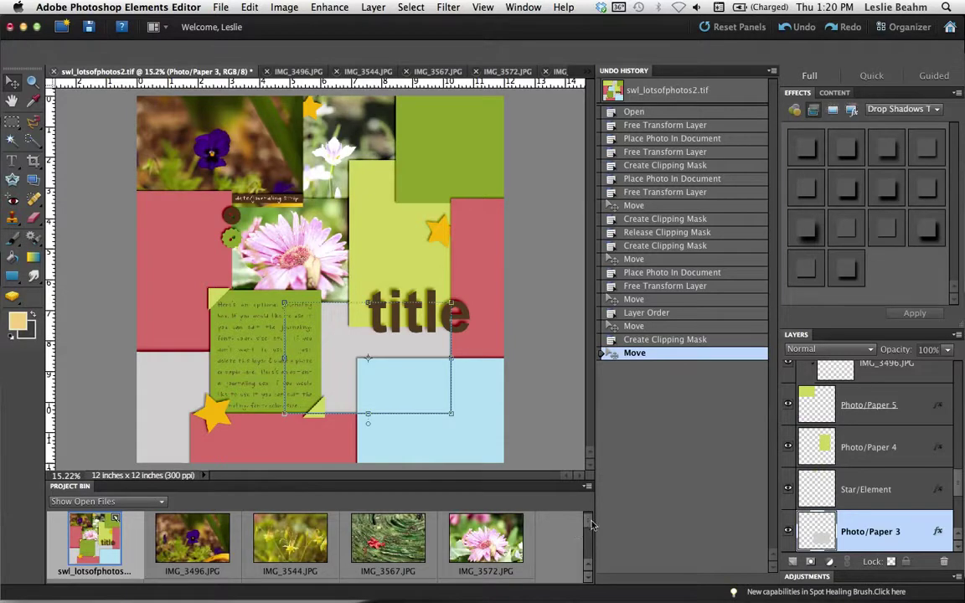
pyautogui.moveTo(589, 521); pyautogui.dragTo(589, 578)
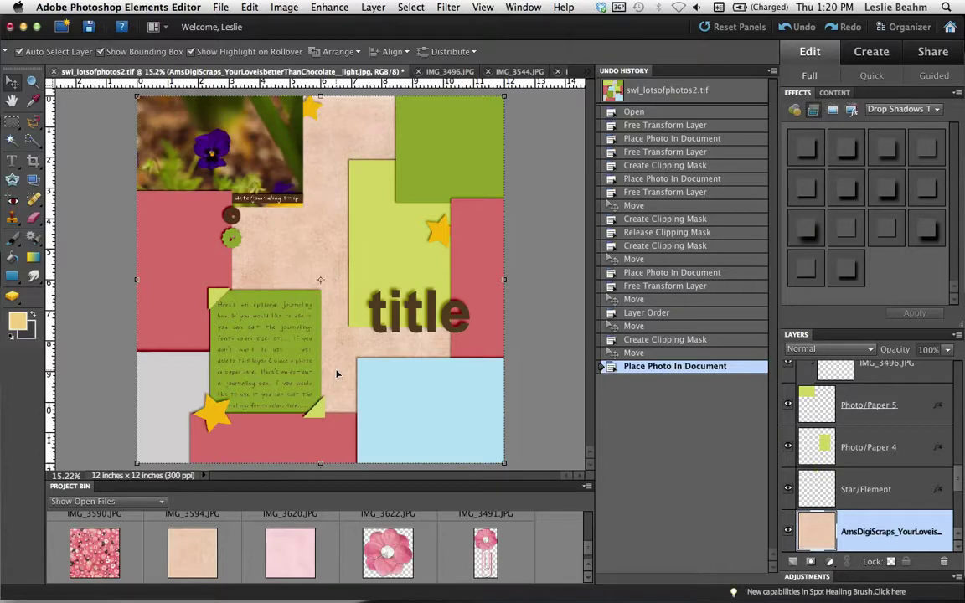
pyautogui.press('super+g')
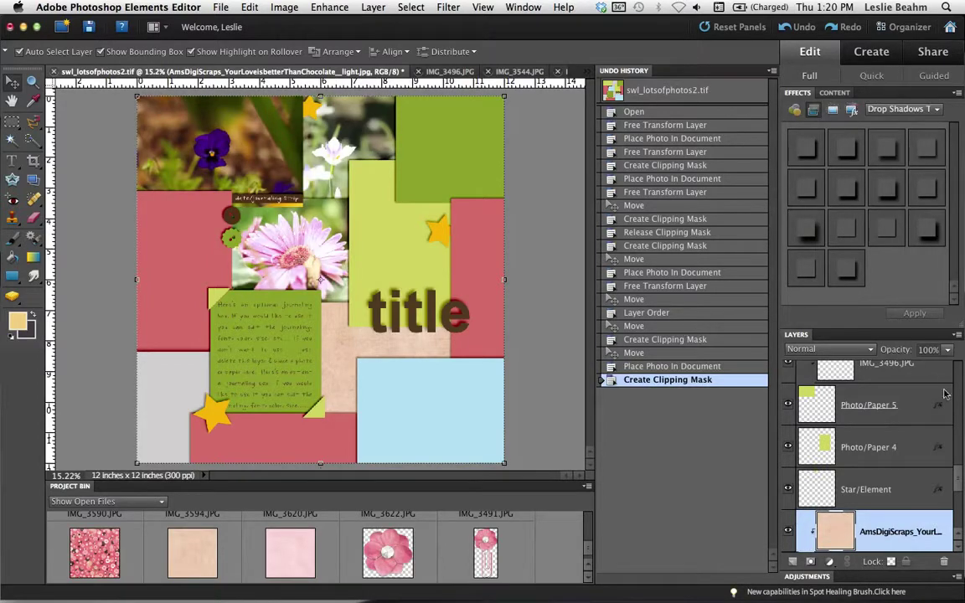
# Merge the clipped light tan paper down into the Photo/Paper 3 layer
pyautogui.scroll(3, 960, 490)
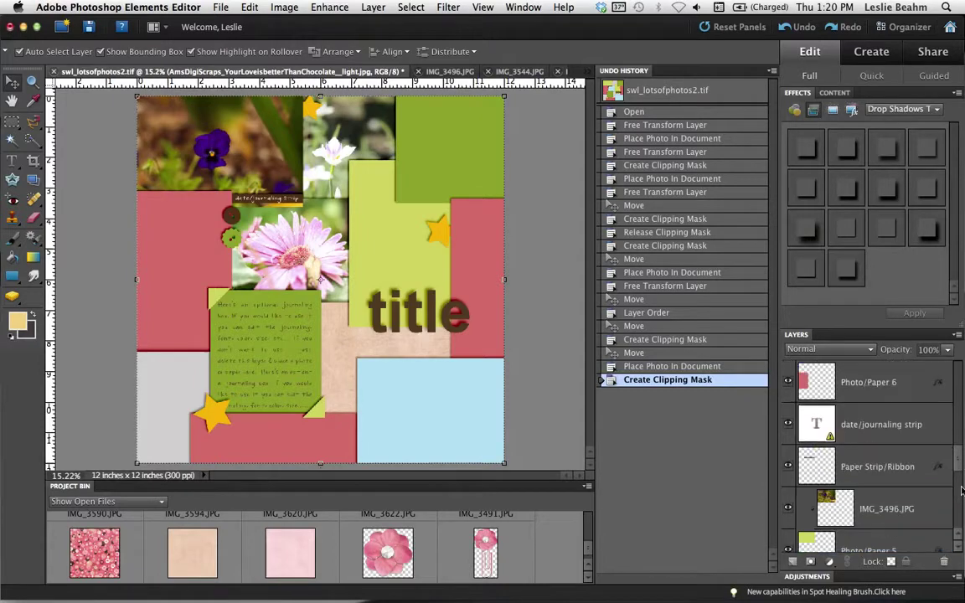
pyautogui.scroll(-3, 960, 490)
pyautogui.scroll(-2, 865, 448)
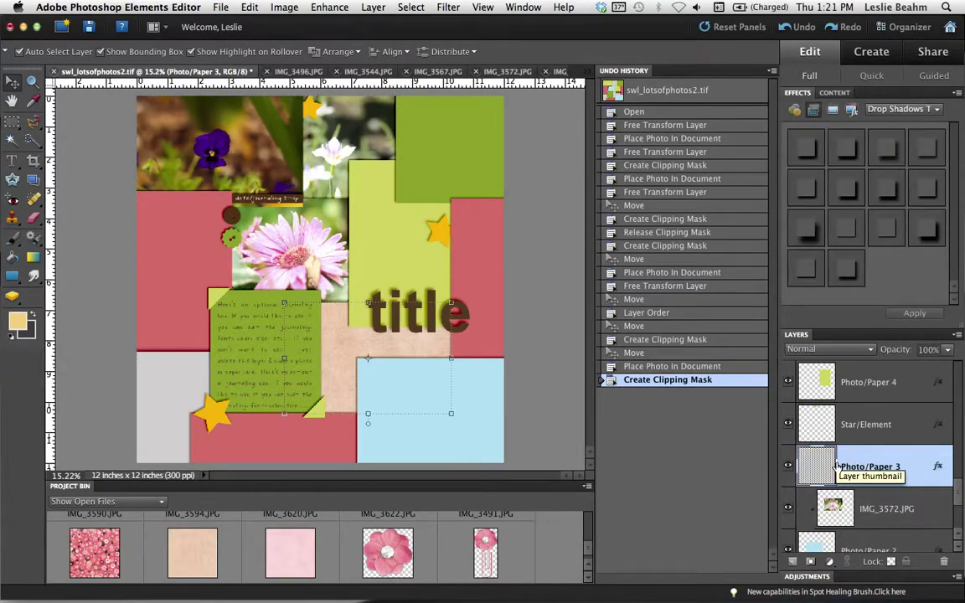
pyautogui.press('super+e')
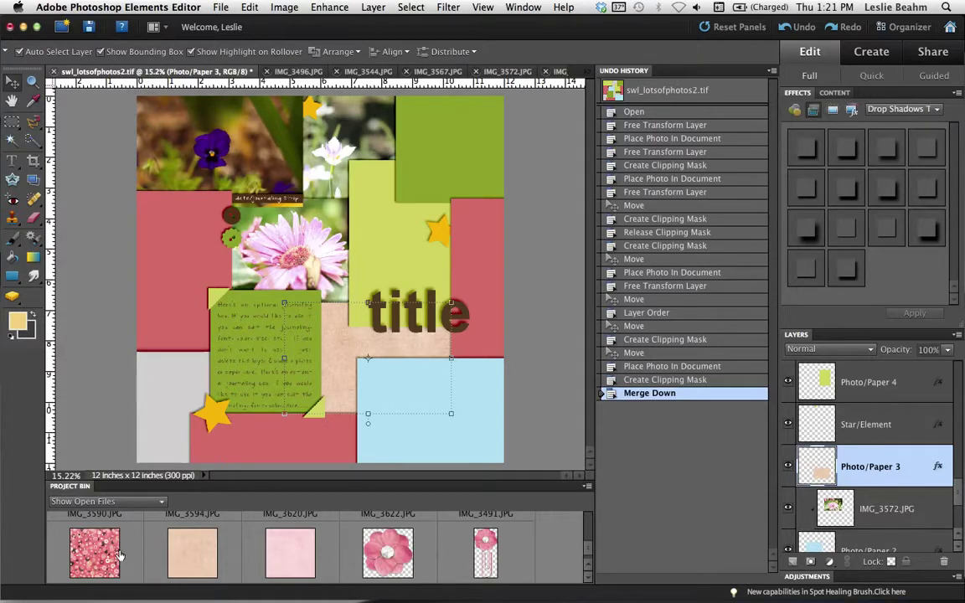
# Place the pink spotted paper above Photo/Paper 3, clip it to that layer and merge it down
pyautogui.scroll(2, 120, 556)
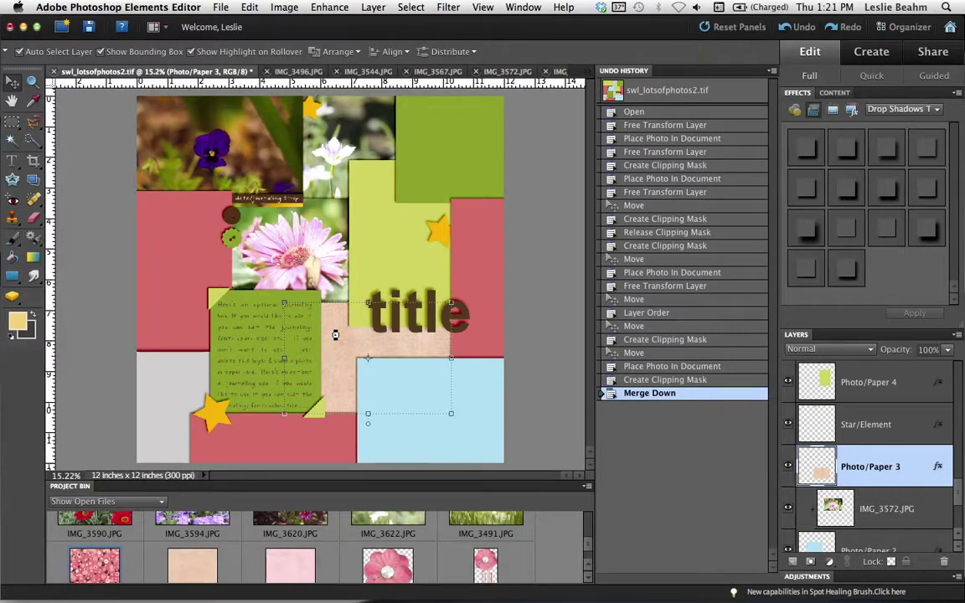
pyautogui.moveTo(335, 335); pyautogui.dragTo(335, 335)
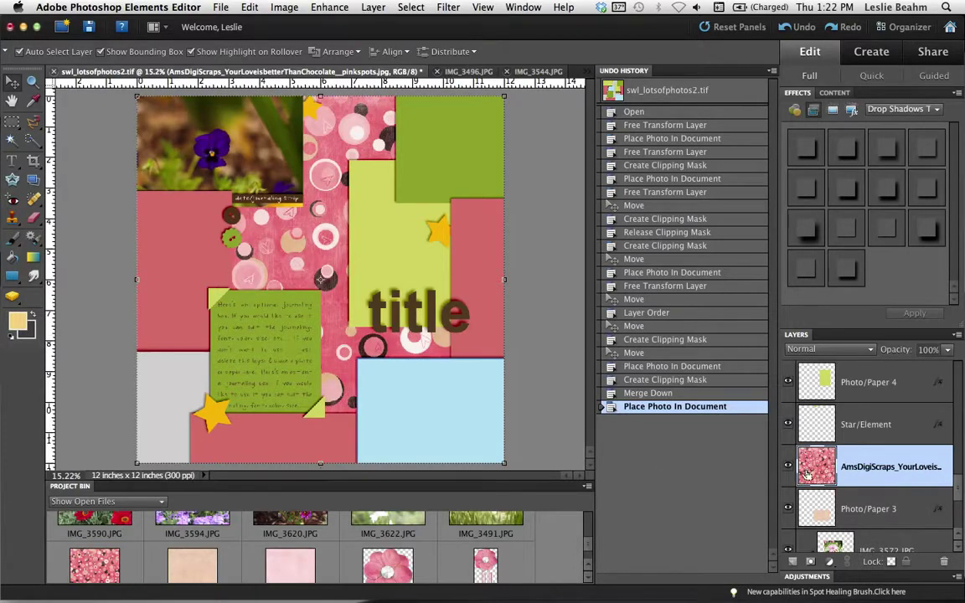
pyautogui.press('super+g')
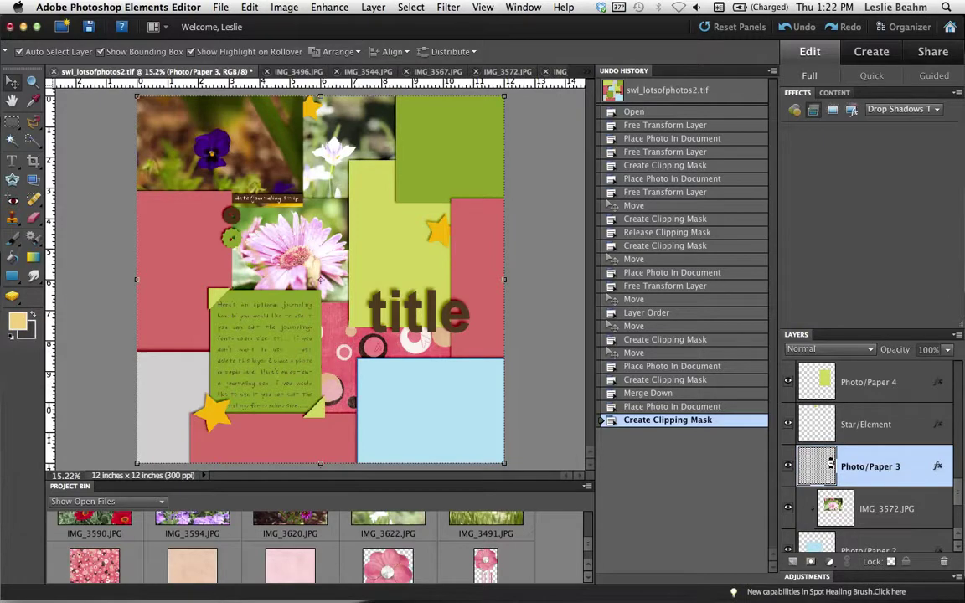
pyautogui.press('super+e')
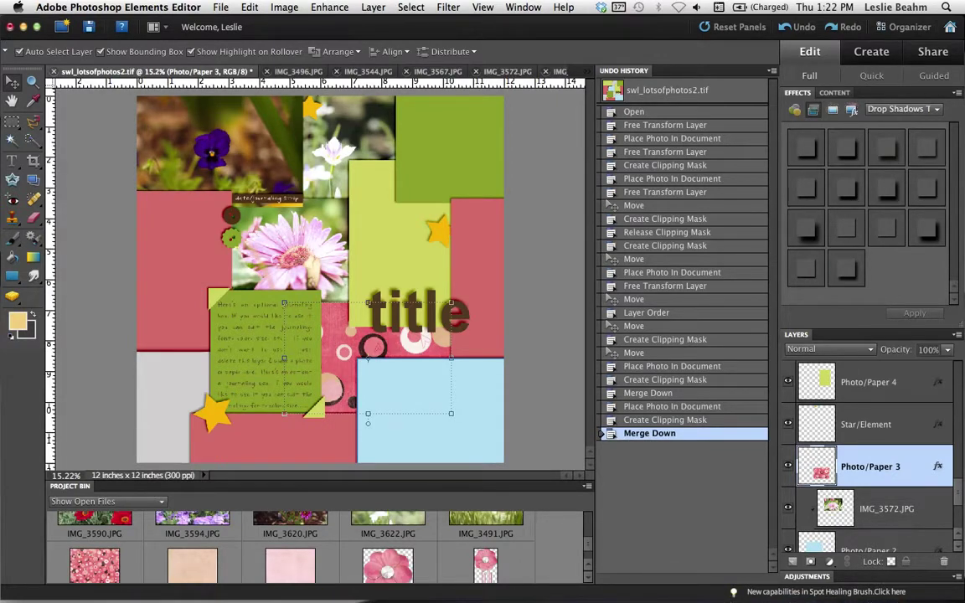
# Place the pink flower embellishment above the Star/Element layer, position it over the star by the journaling block, and delete that star layer
pyautogui.moveTo(863, 597)
pyautogui.click(215, 416)
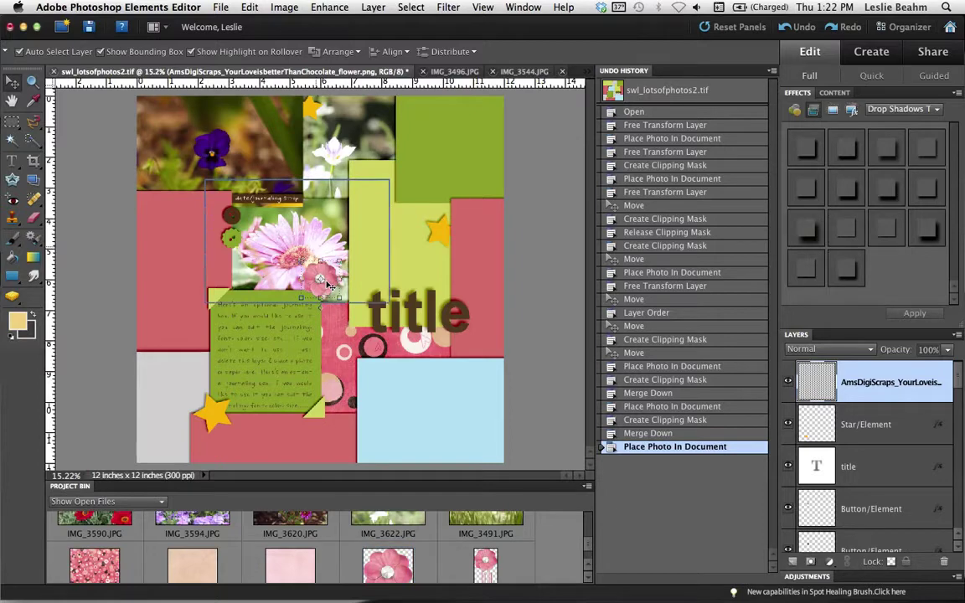
pyautogui.moveTo(299, 304); pyautogui.dragTo(214, 411)
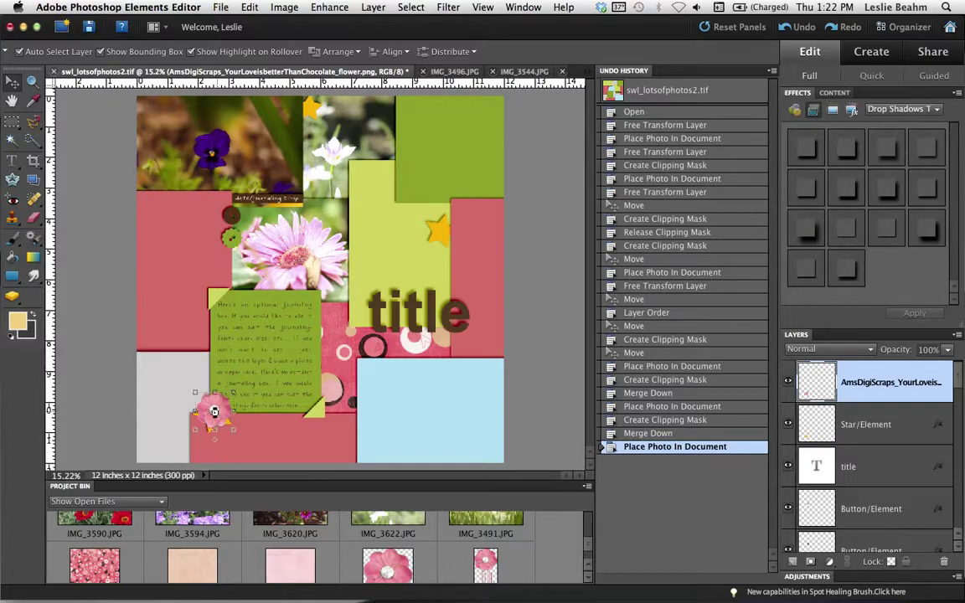
pyautogui.click(873, 425)
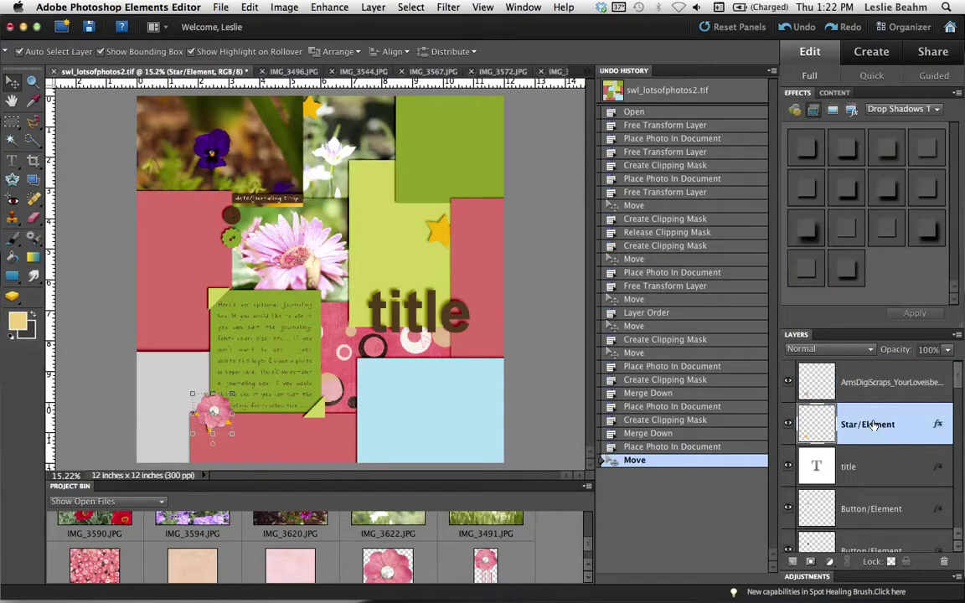
pyautogui.moveTo(876, 427); pyautogui.dragTo(945, 564)
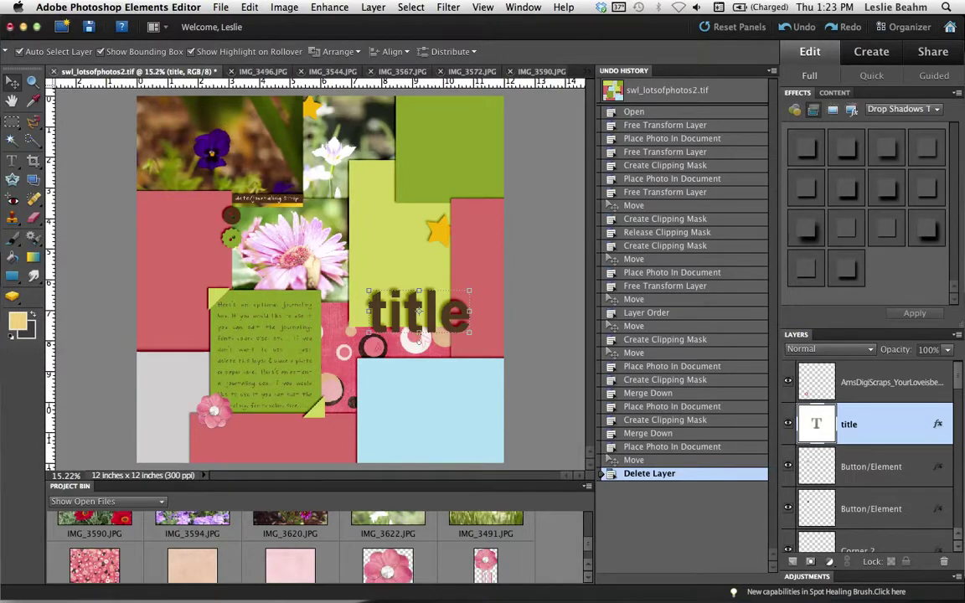
# Replace the title text with "beautifu" and move the title so the whole word fits on the page
pyautogui.doubleClick(816, 424)
pyautogui.moveTo(387, 311); pyautogui.dragTo(468, 311)
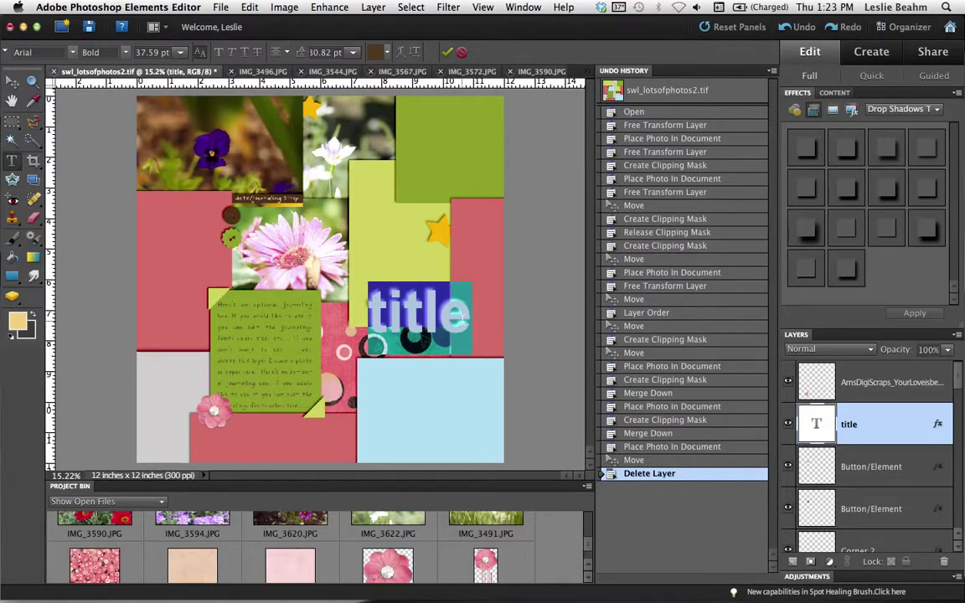
pyautogui.write('beautifu')
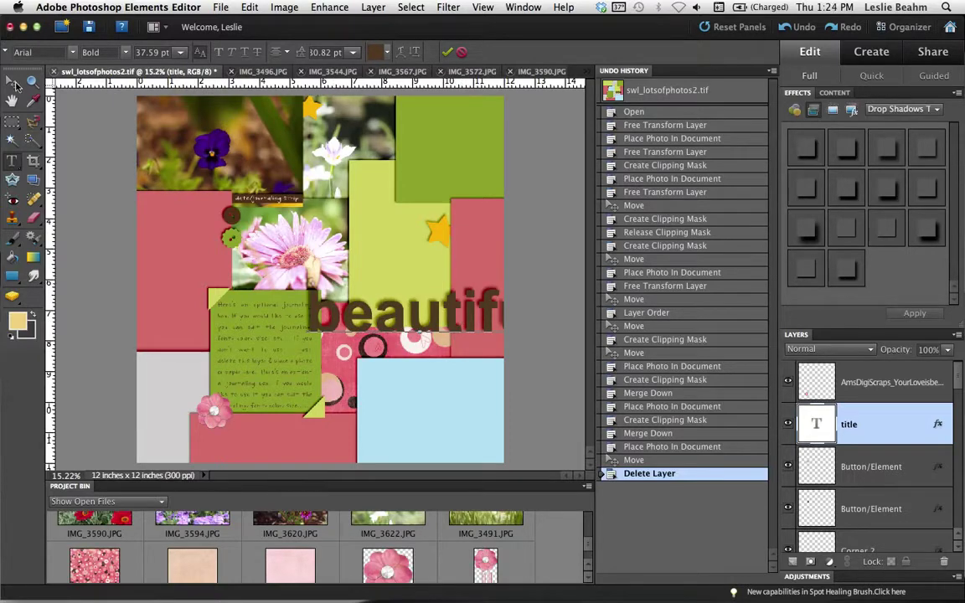
pyautogui.click(15, 84)
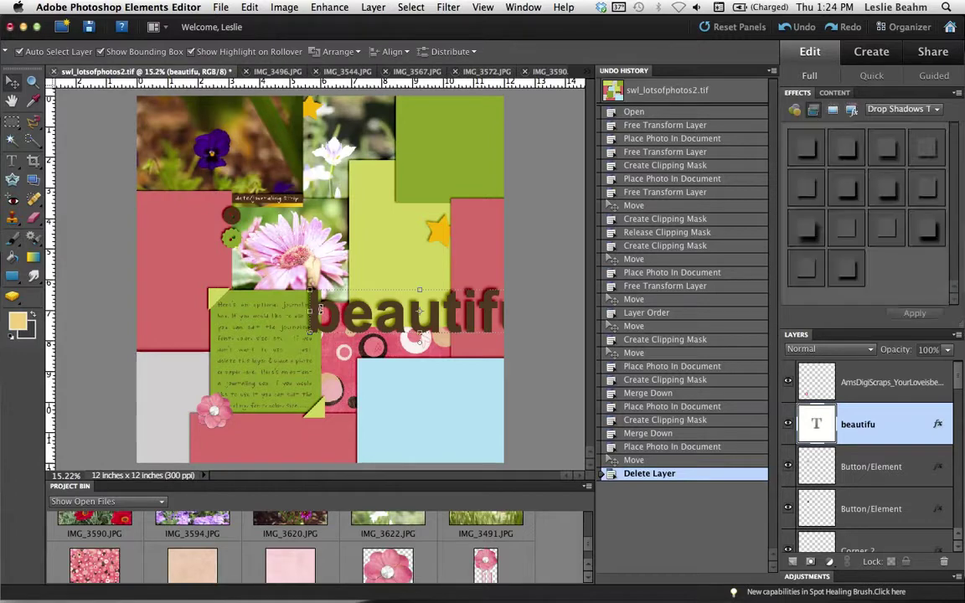
pyautogui.moveTo(323, 306); pyautogui.dragTo(247, 297)
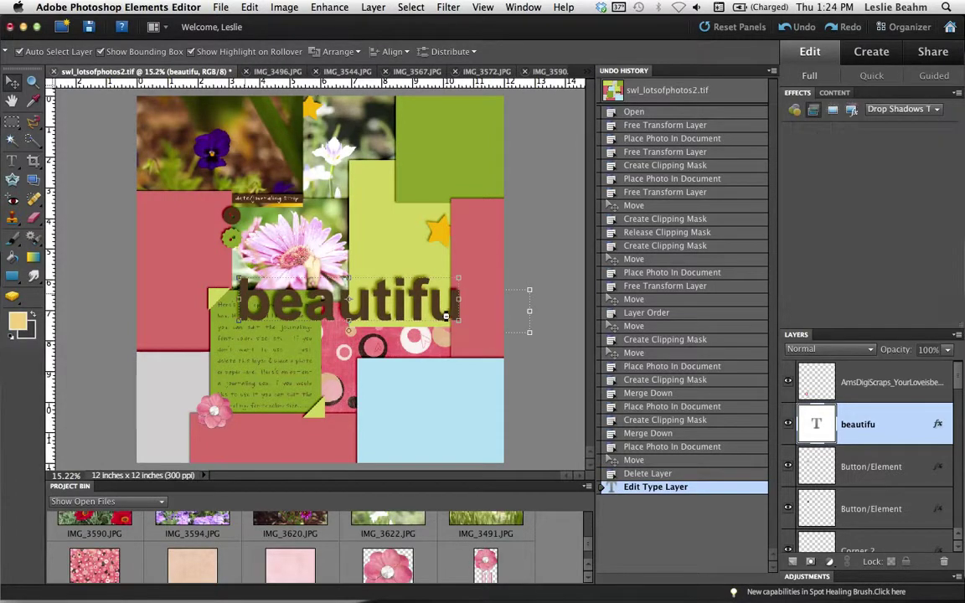
pyautogui.moveTo(444, 318); pyautogui.dragTo(434, 315)
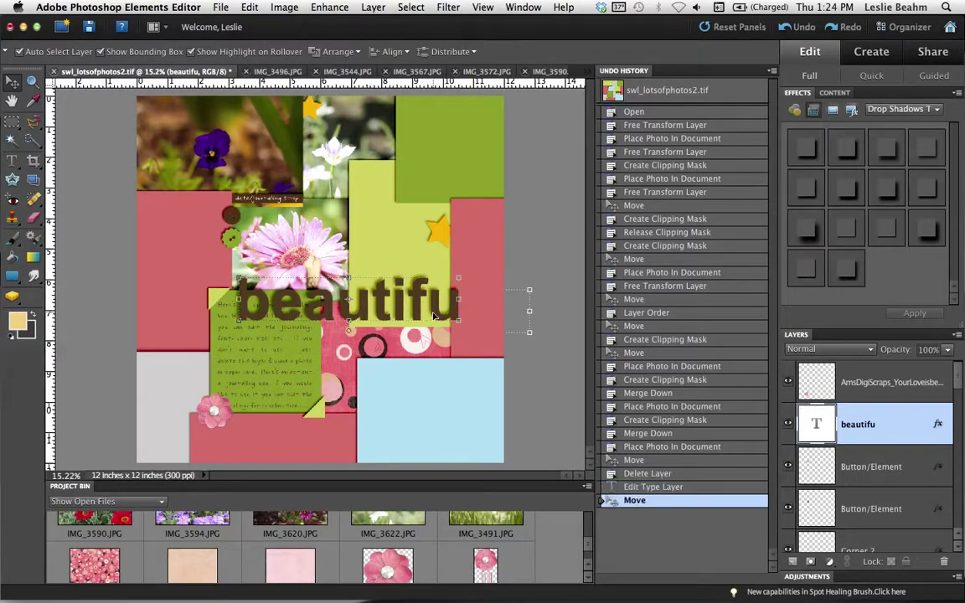
# Add the missing "l" to the title so it reads "beautiful"
pyautogui.press('t')
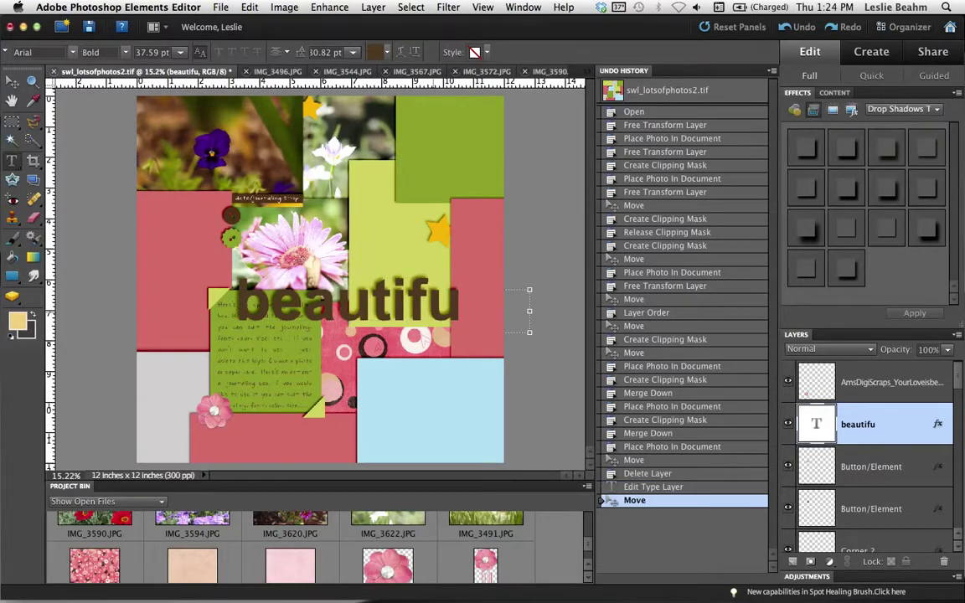
pyautogui.click(460, 303)
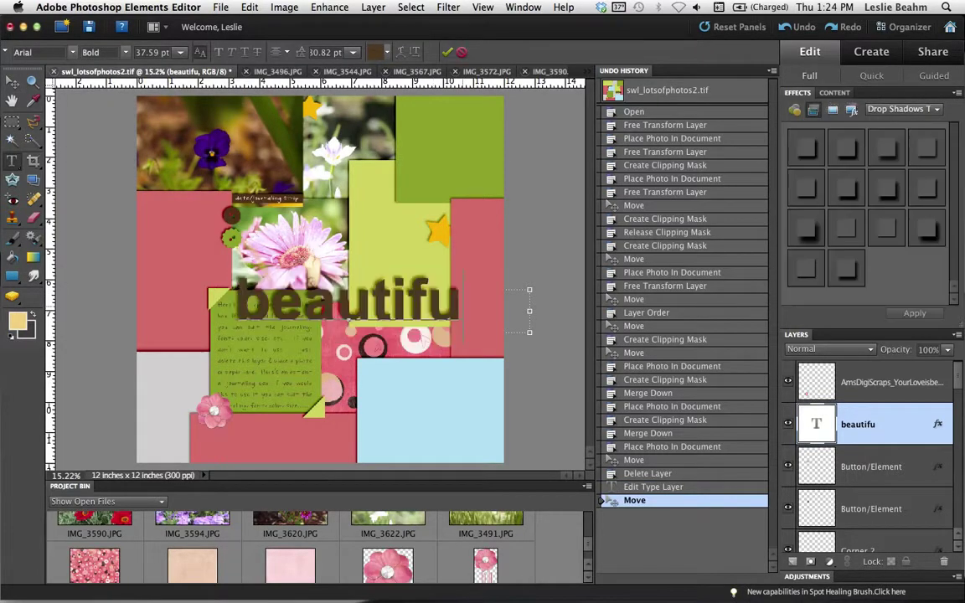
pyautogui.write('l')
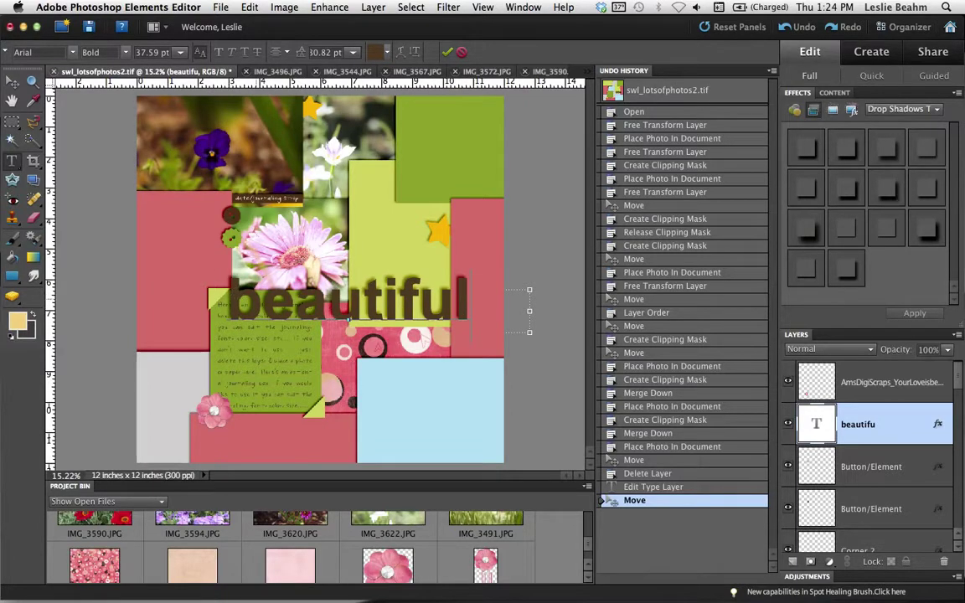
# Change the font of the whole "beautiful" title to Scriptina
pyautogui.moveTo(230, 297); pyautogui.dragTo(468, 304)
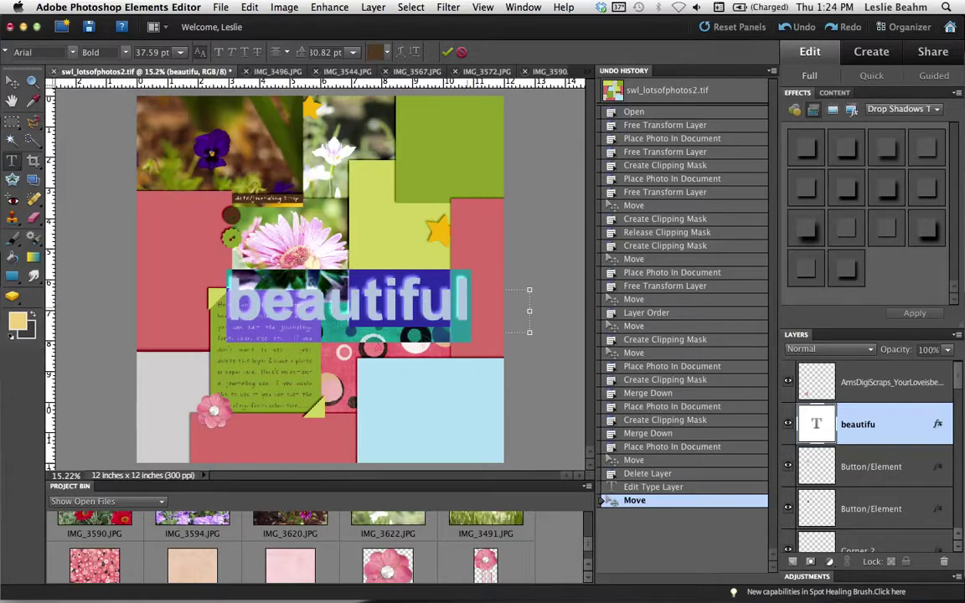
pyautogui.click(73, 52)
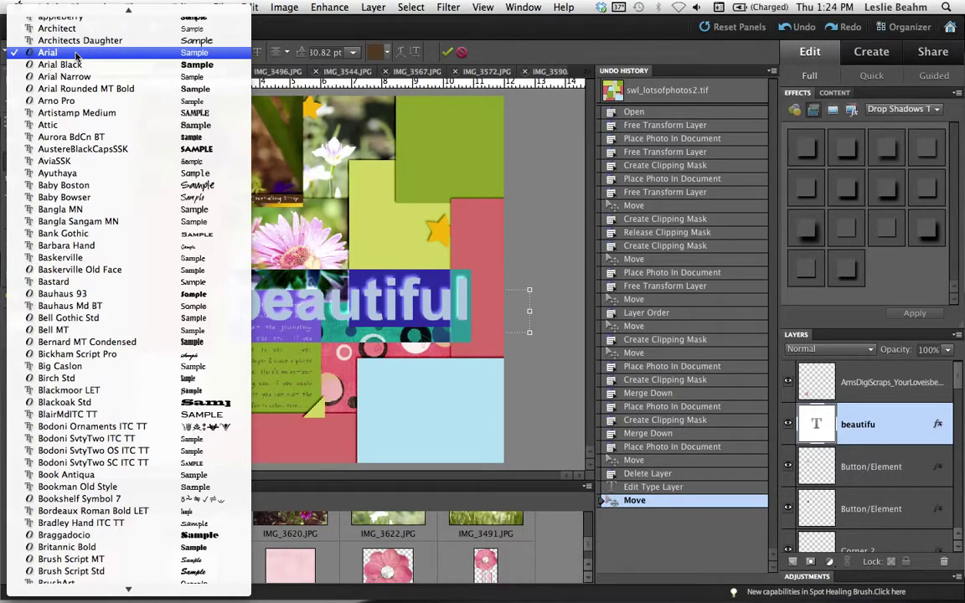
pyautogui.press('Escape')
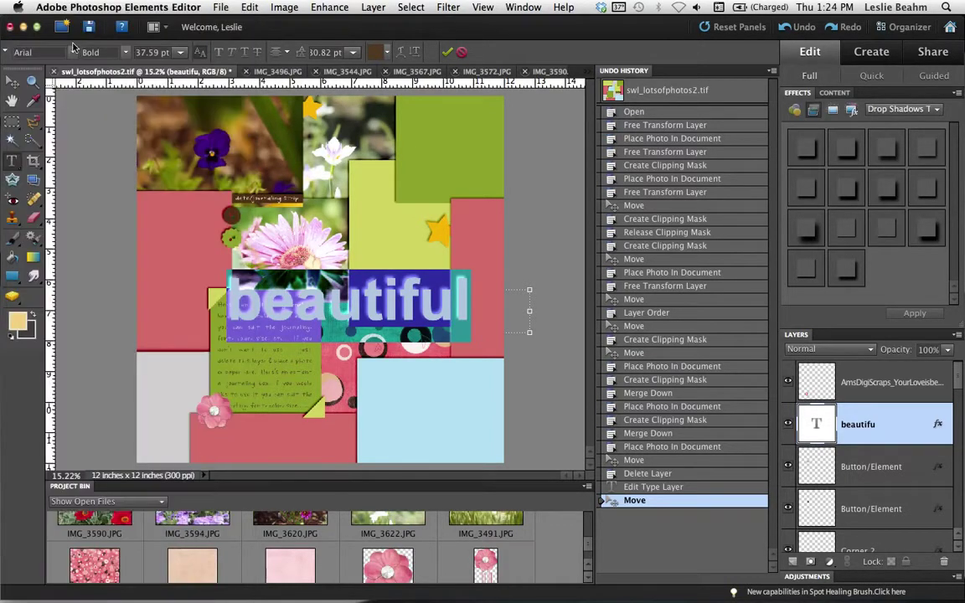
pyautogui.click(49, 51)
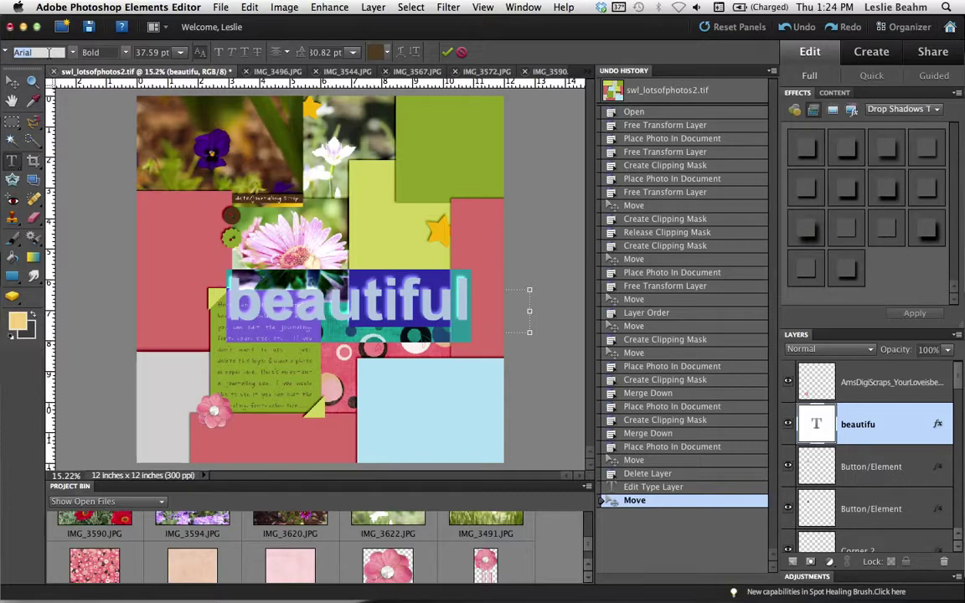
pyautogui.write('Seaside')
pyautogui.press('Return')
pyautogui.press('Up')
pyautogui.press('Up')
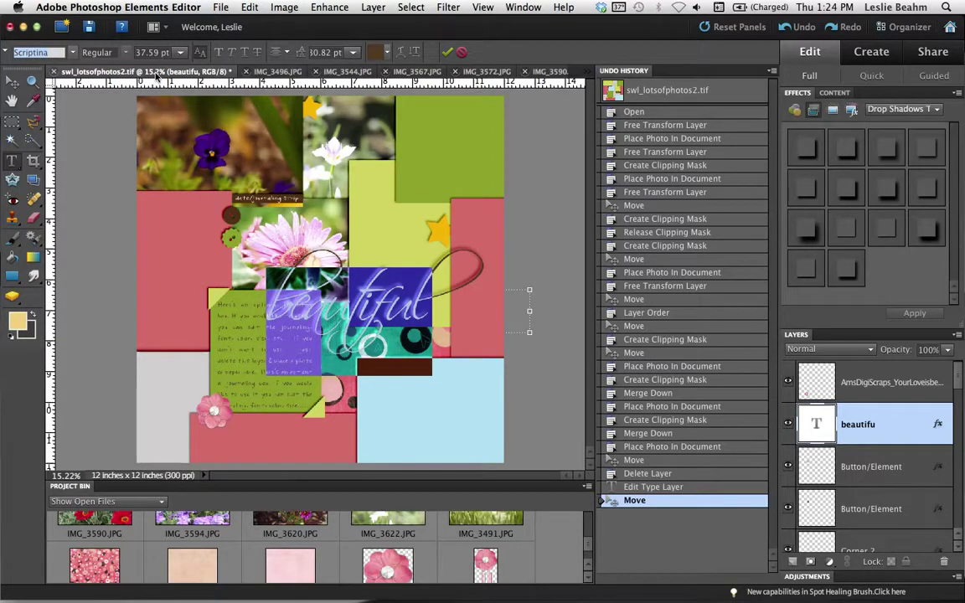
# Move the "beautiful" title down over the light blue block in the page's lower right corner
pyautogui.click(12, 82)
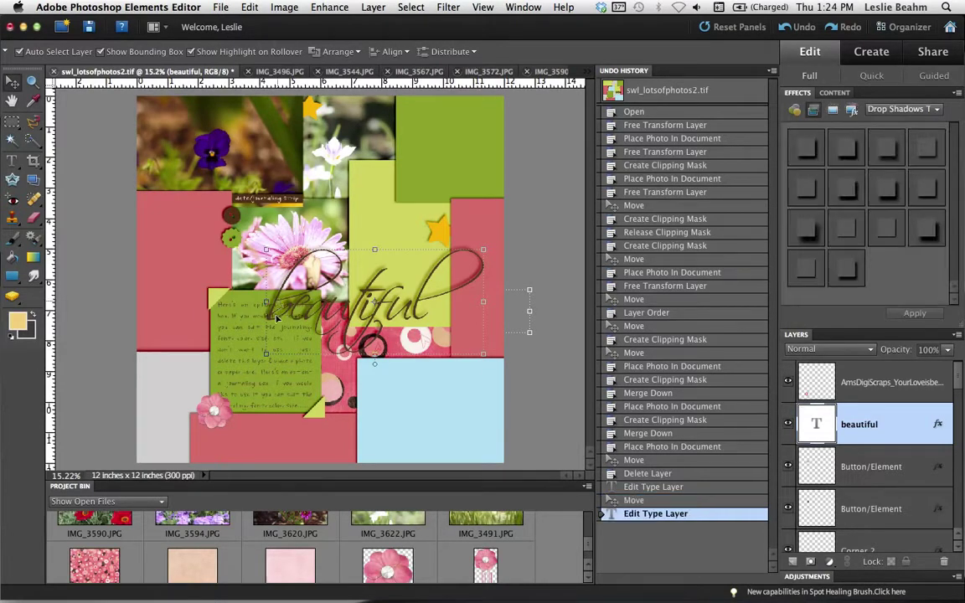
pyautogui.moveTo(282, 308); pyautogui.dragTo(290, 408)
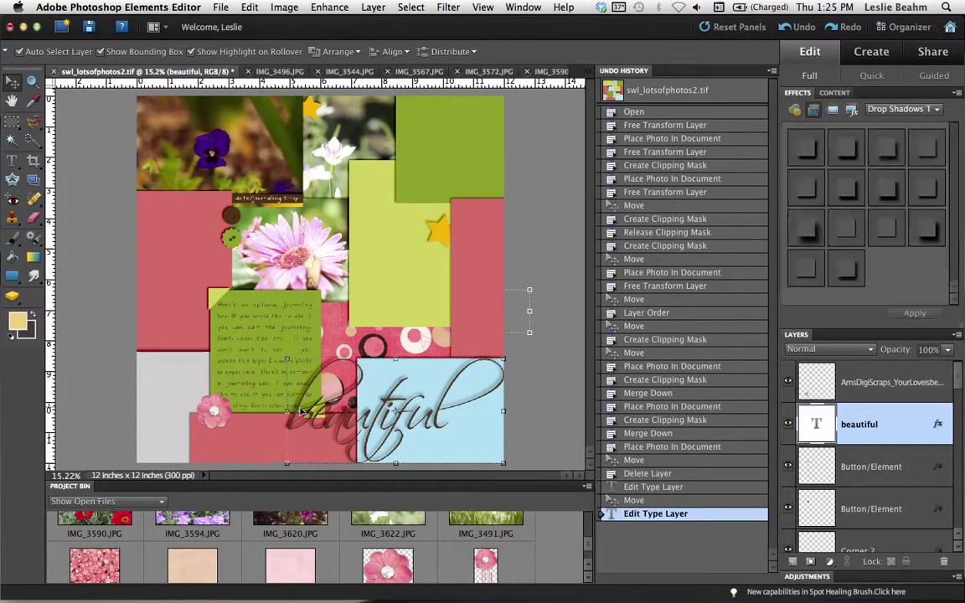
pyautogui.moveTo(299, 411); pyautogui.dragTo(298, 412)
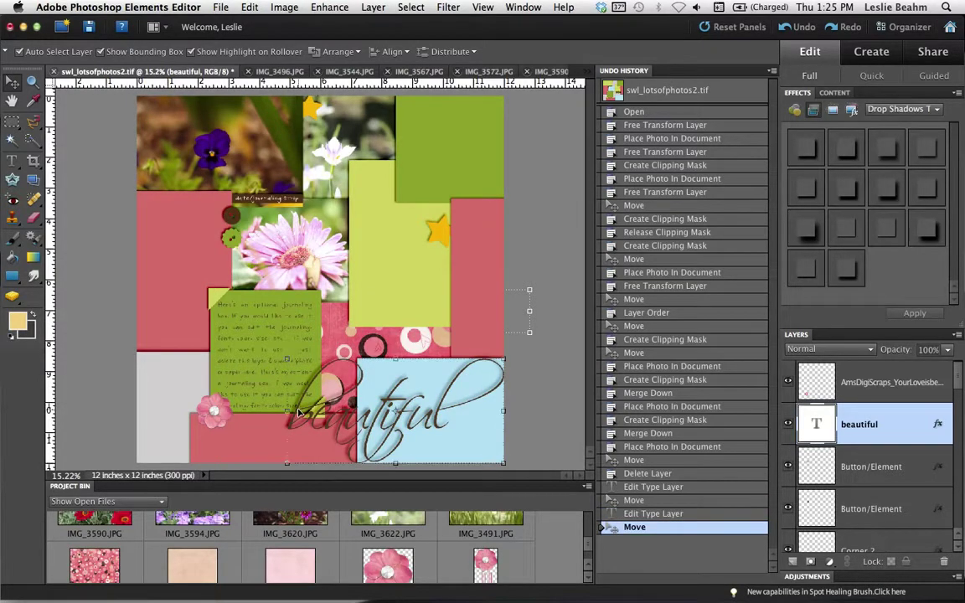
# Change the text color of the whole "beautiful" title to black
pyautogui.press('t')
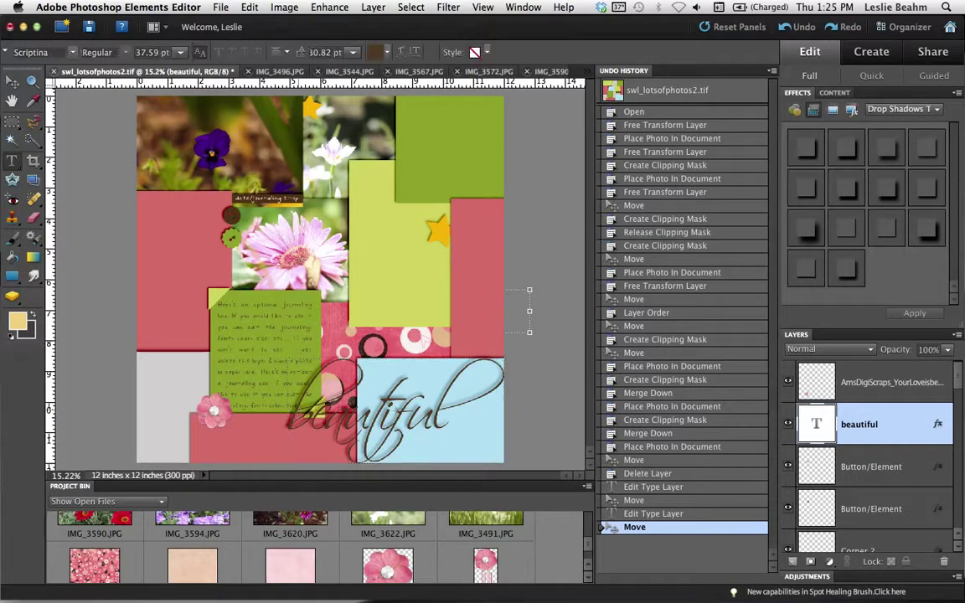
pyautogui.doubleClick(297, 411)
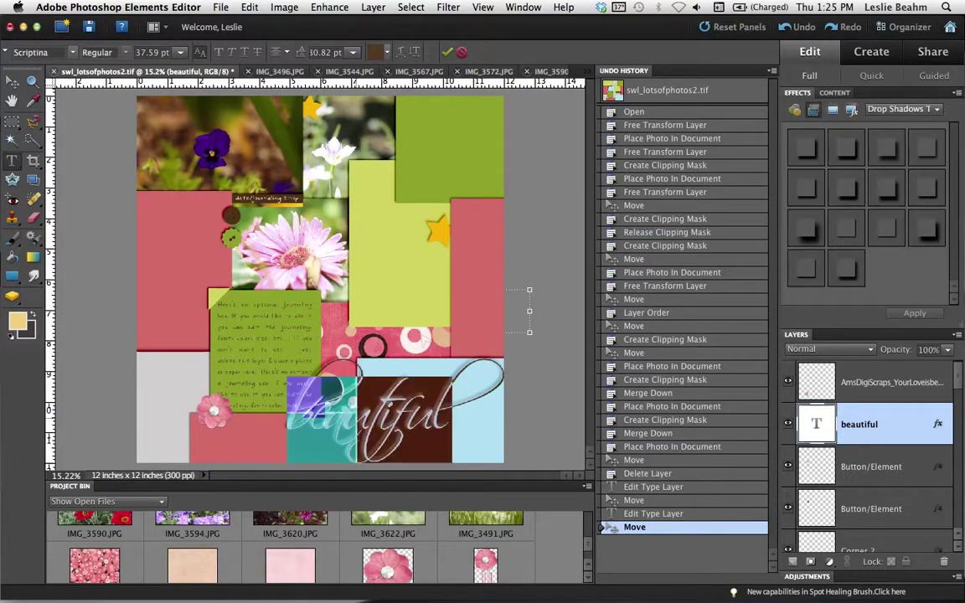
pyautogui.press('super+h')
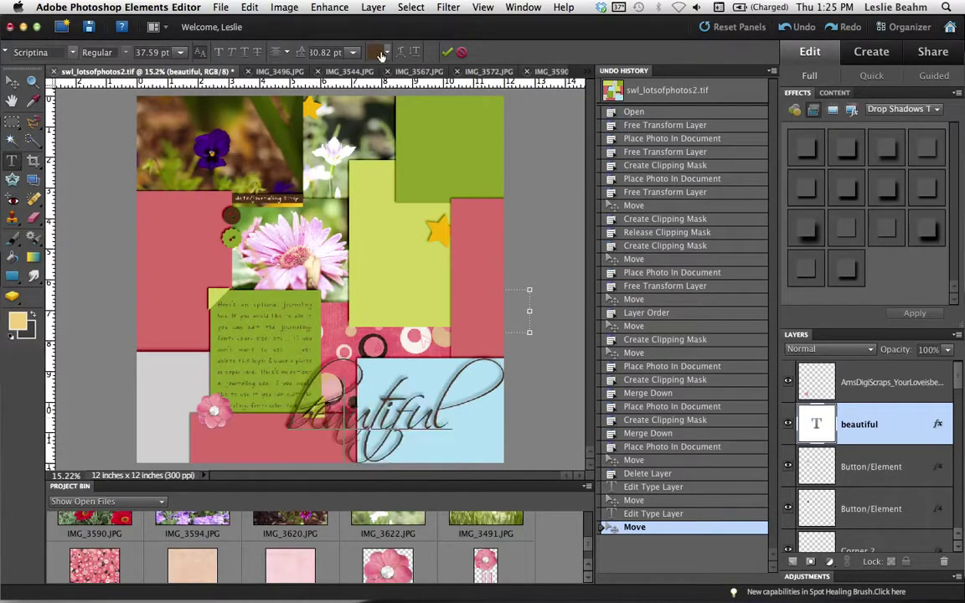
pyautogui.click(388, 53)
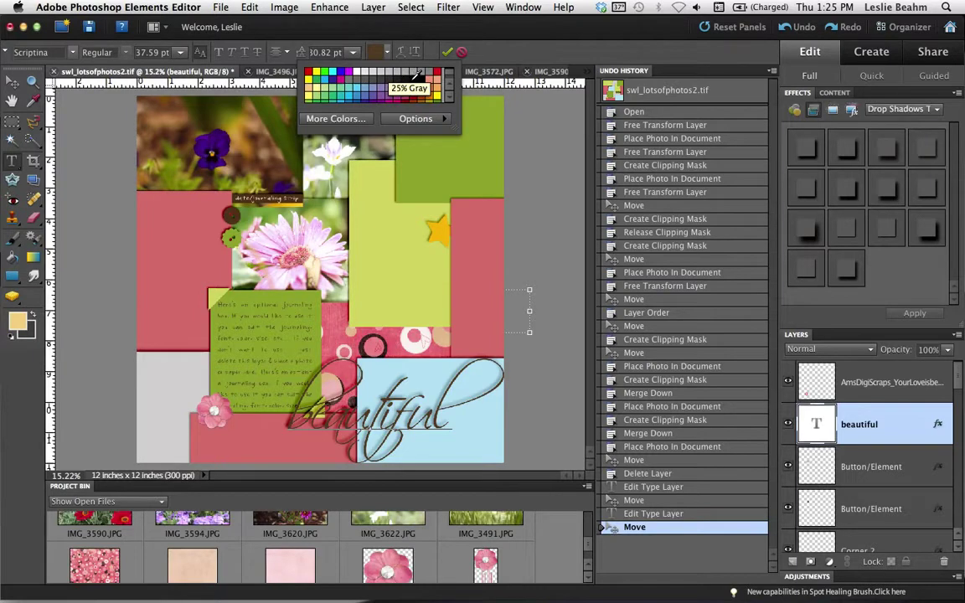
pyautogui.click(415, 76)
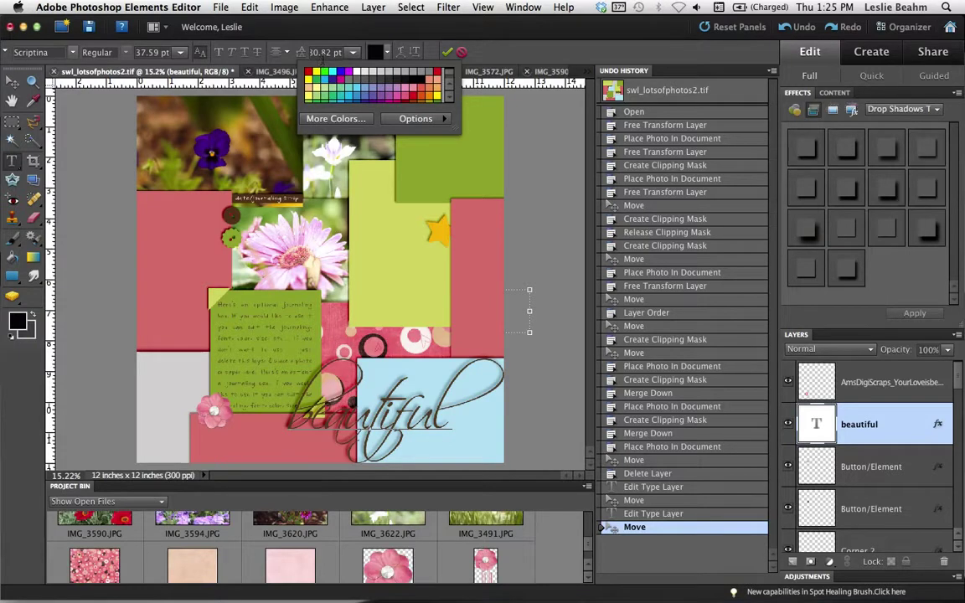
pyautogui.click(324, 52)
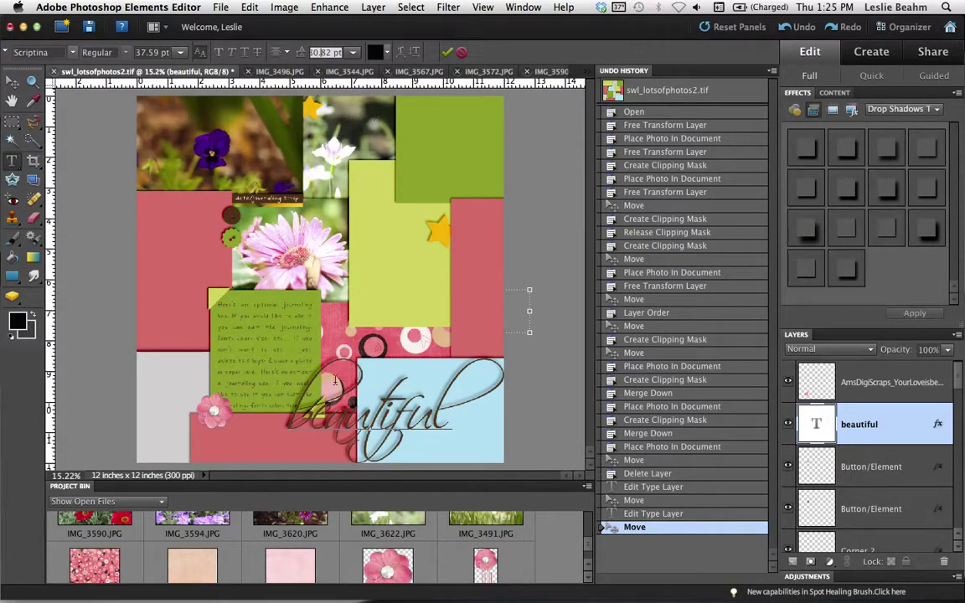
pyautogui.doubleClick(269, 368)
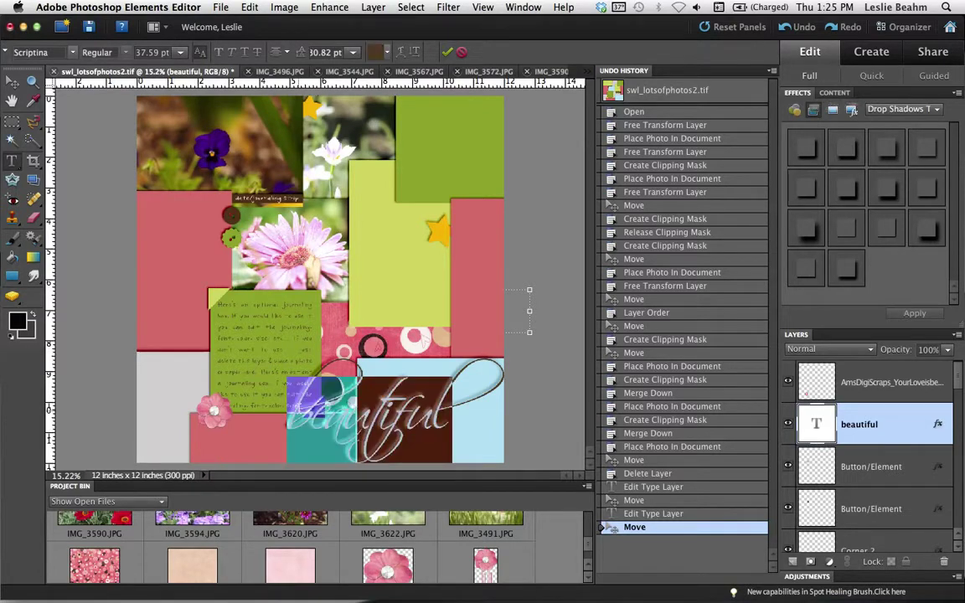
pyautogui.click(375, 54)
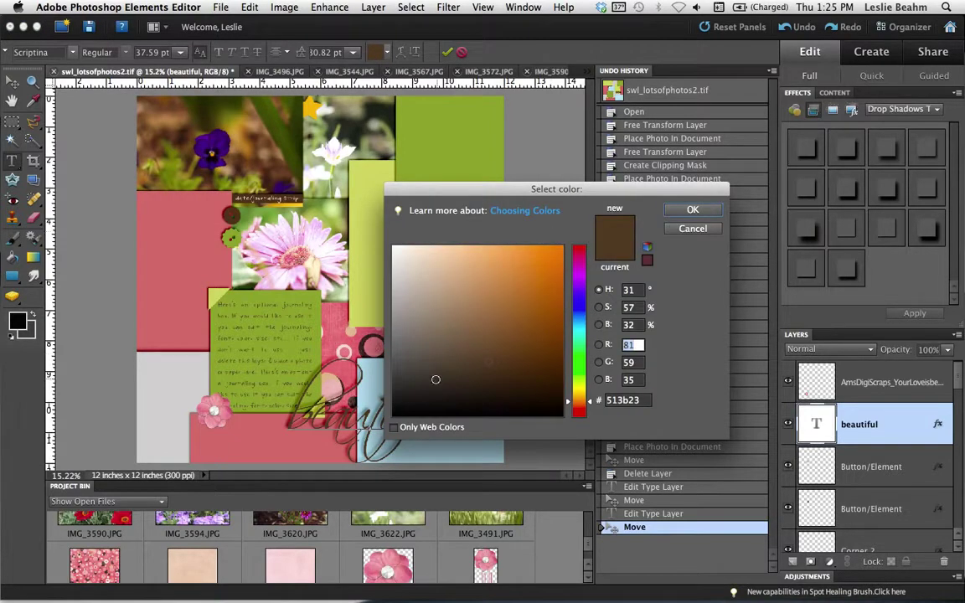
pyautogui.click(396, 412)
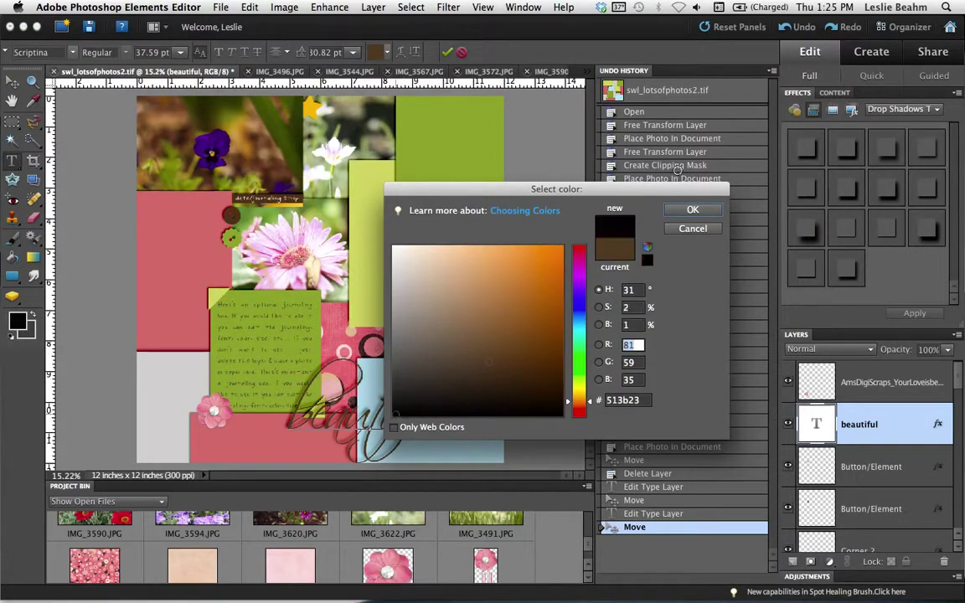
pyautogui.click(693, 210)
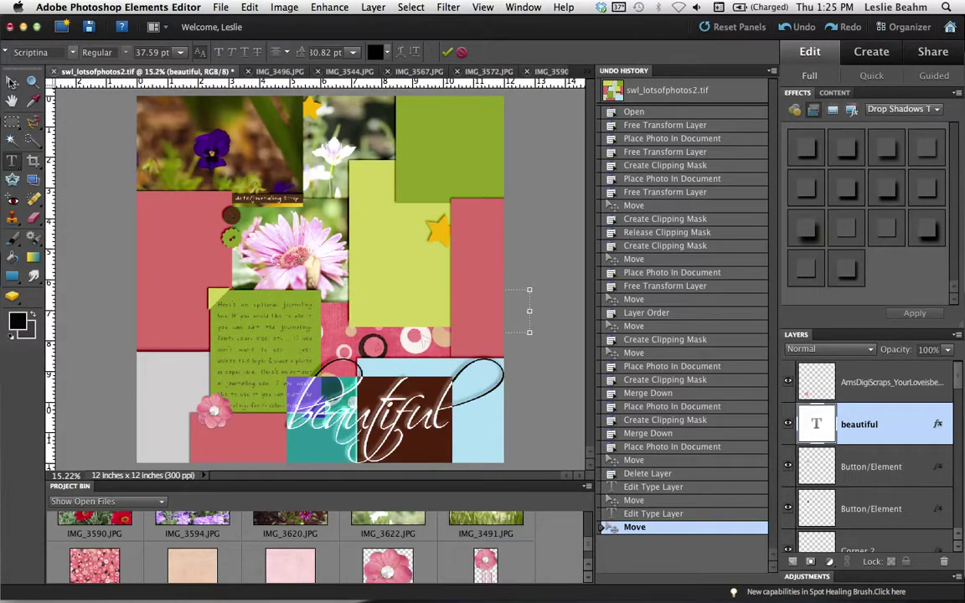
pyautogui.click(12, 81)
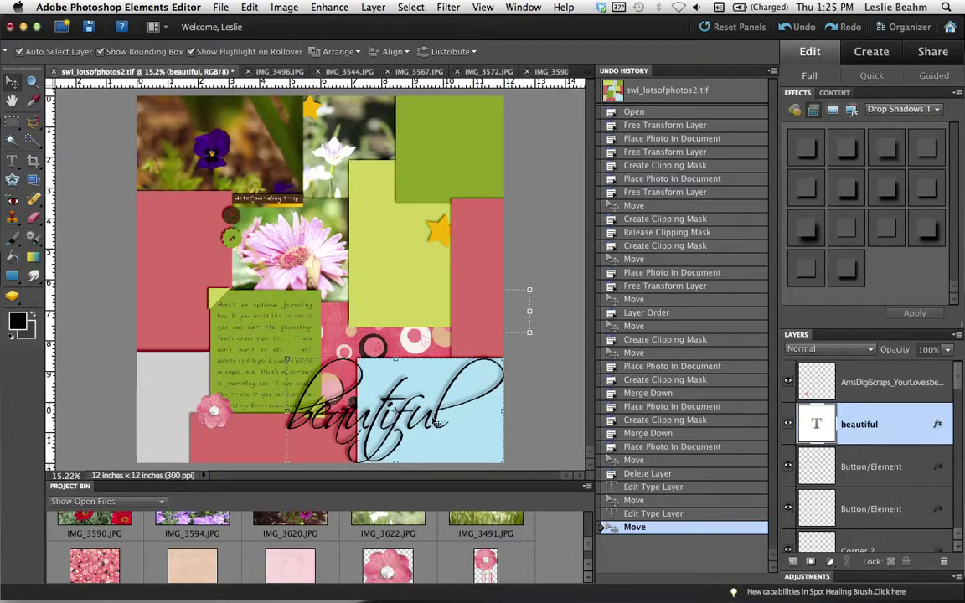
# Turn off the drop shadow in the "beautiful" title layer's style settings
pyautogui.doubleClick(939, 427)
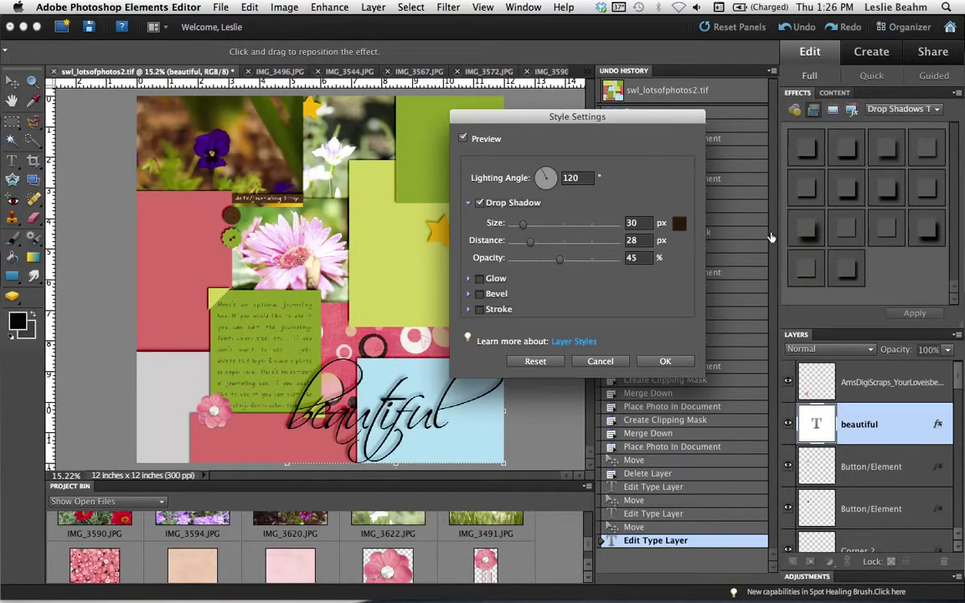
pyautogui.click(480, 204)
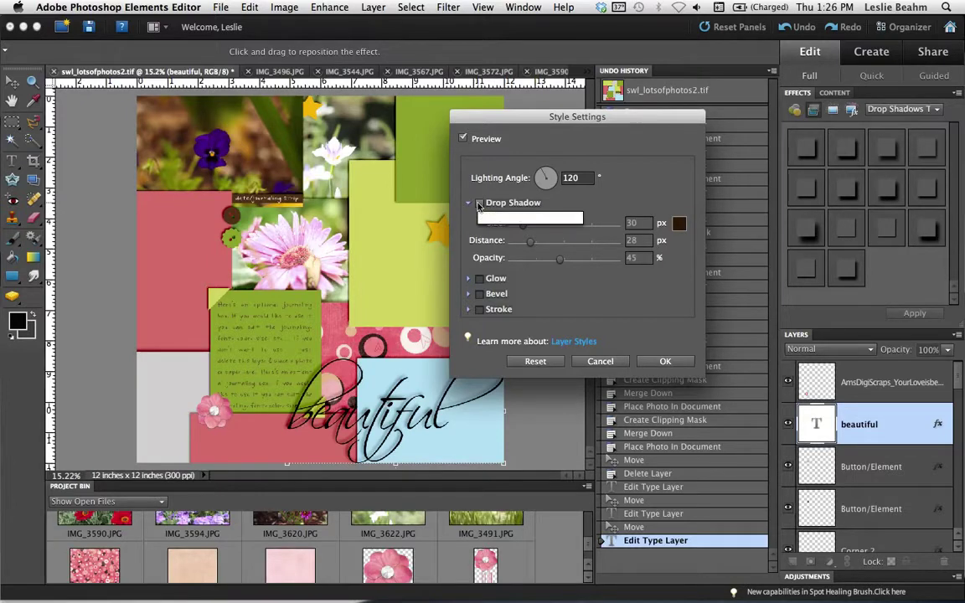
pyautogui.click(662, 362)
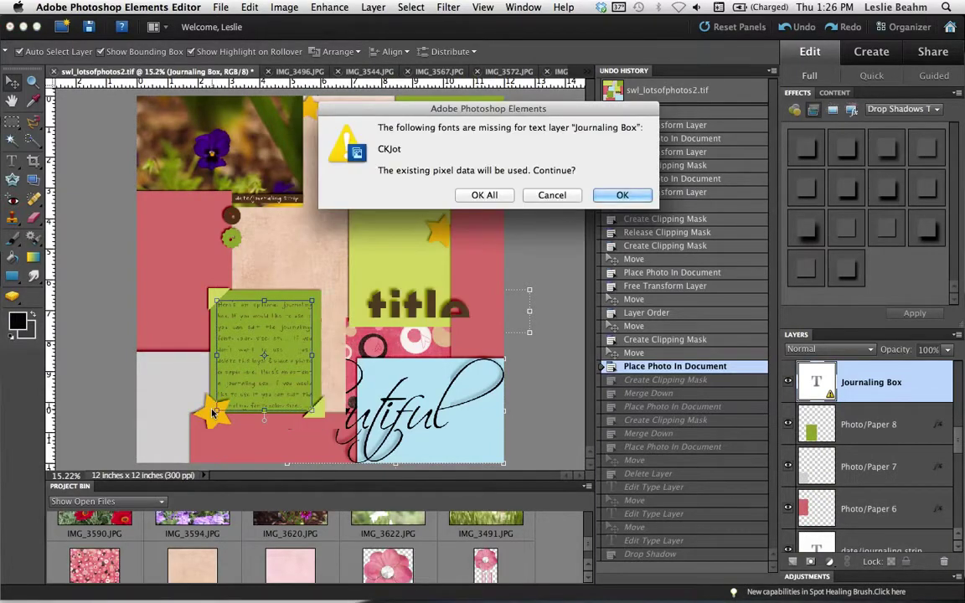
# Cancel the missing-font prompt for the Journaling Box and return the document to the latest Drop Shadow history state
pyautogui.click(551, 194)
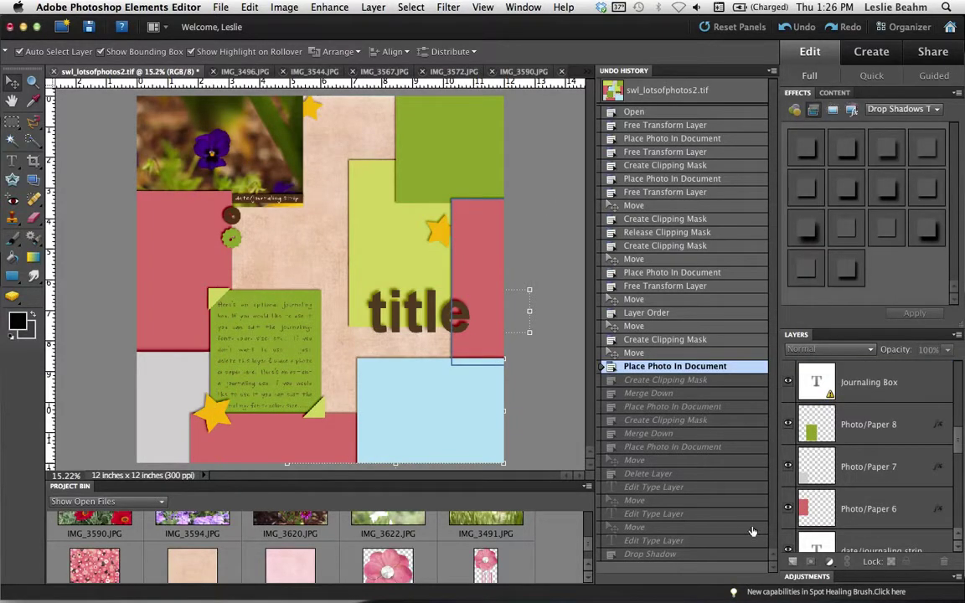
pyautogui.click(661, 555)
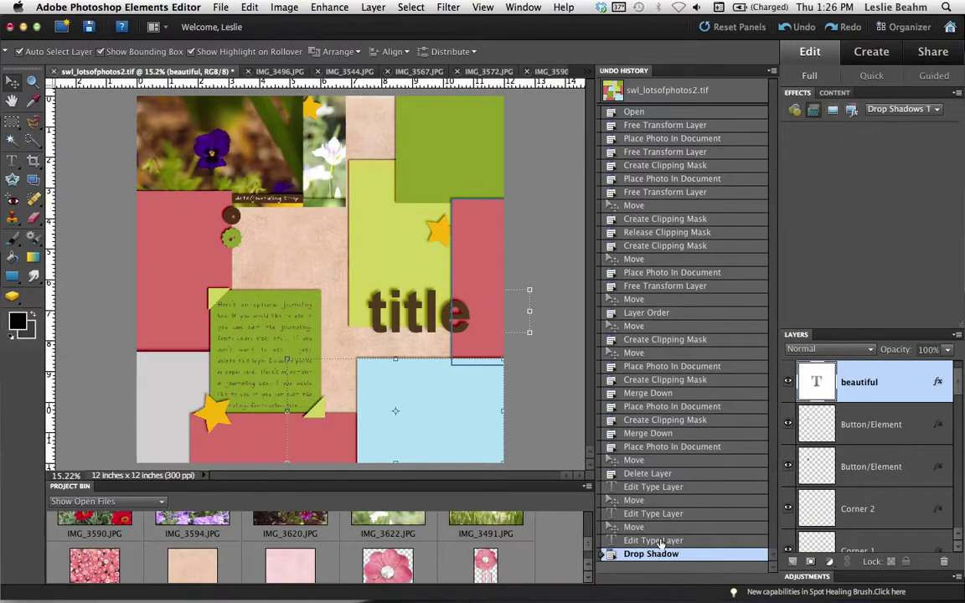
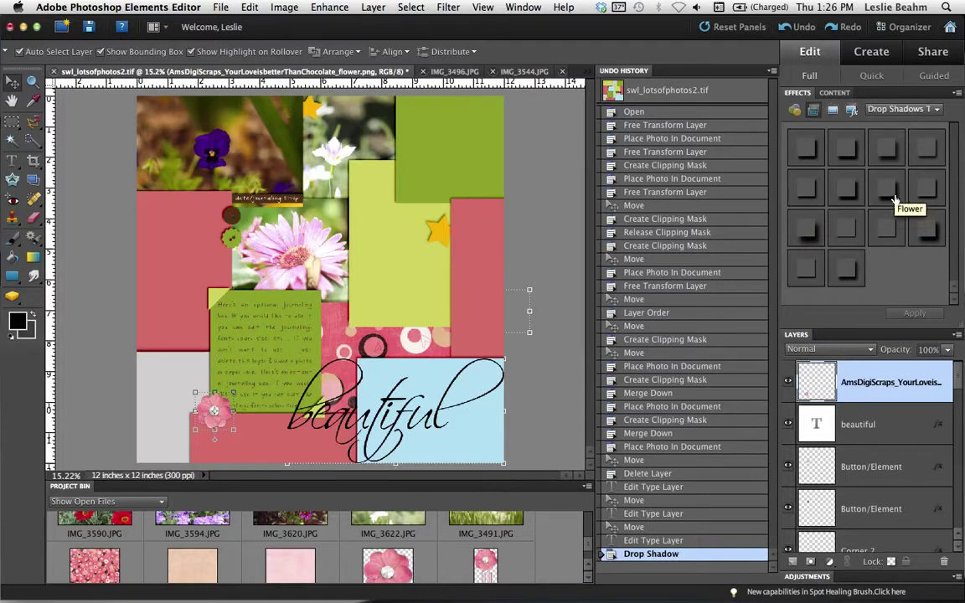
# Apply the Flower drop shadow style to the pink flower layer and another drop shadow style to the green Button/Element layer
pyautogui.doubleClick(895, 199)
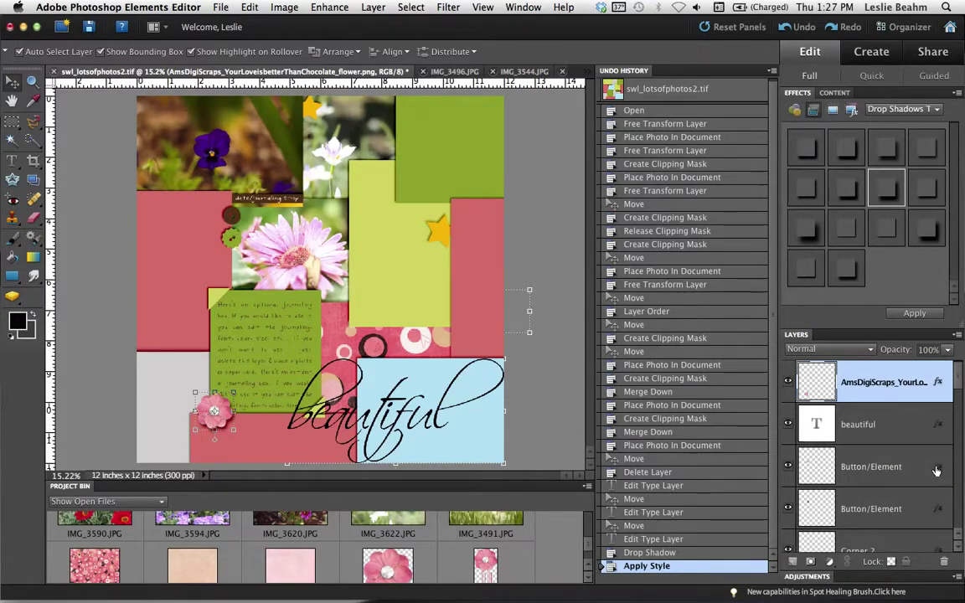
pyautogui.click(921, 468)
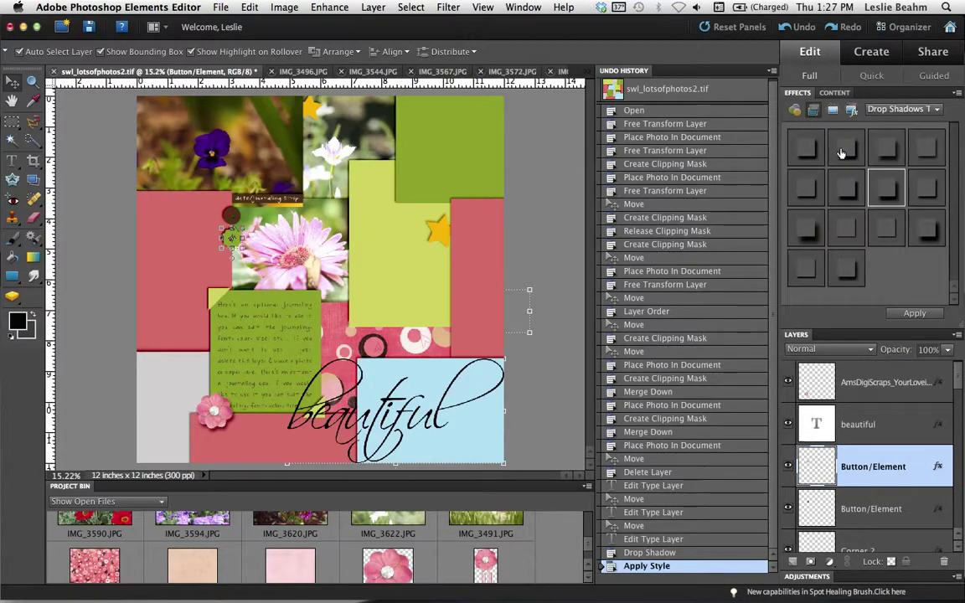
pyautogui.click(843, 148)
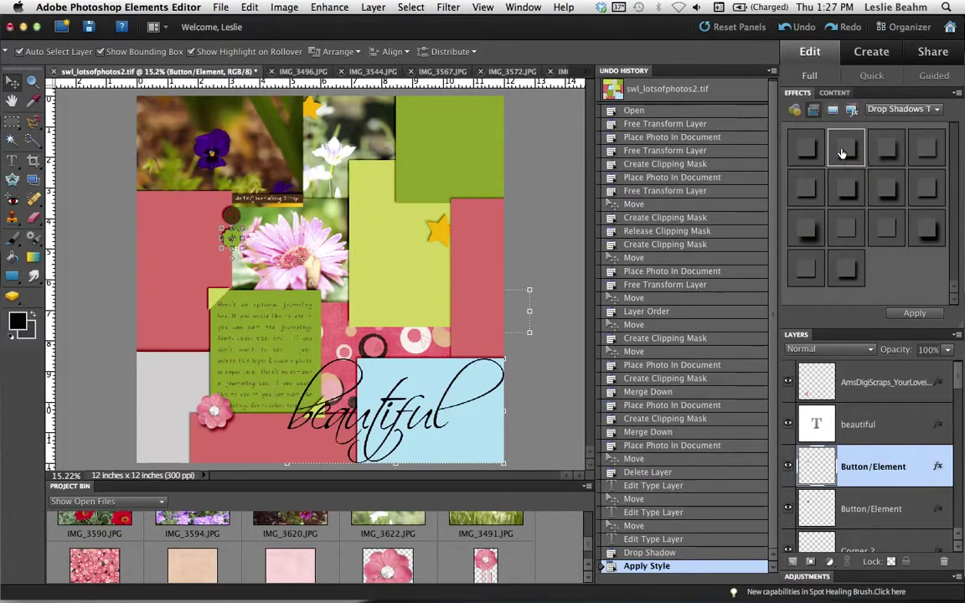
pyautogui.doubleClick(809, 273)
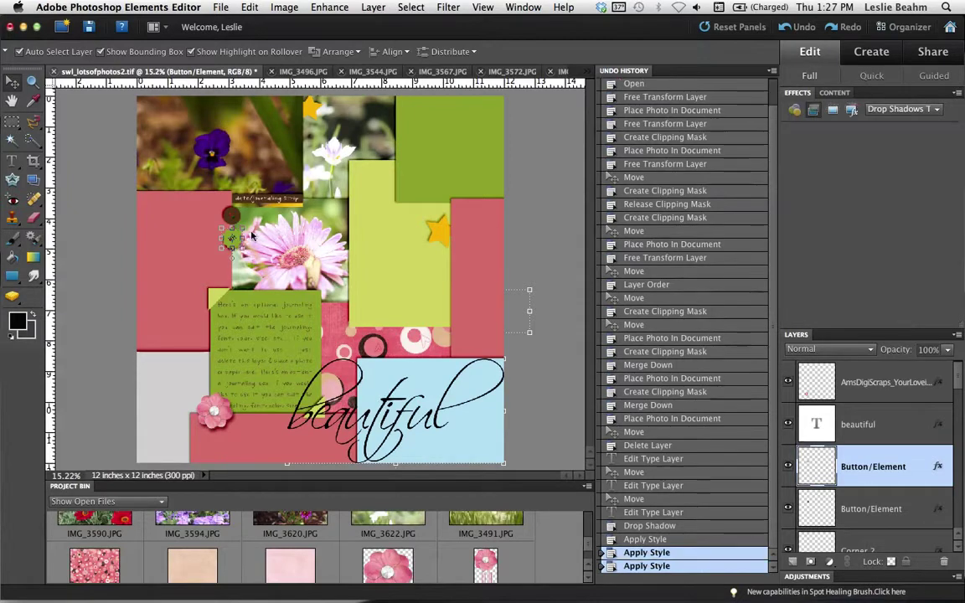
# Apply a different drop shadow style to the pink Photo/Paper 6 layer beside the flower photo
pyautogui.click(209, 250)
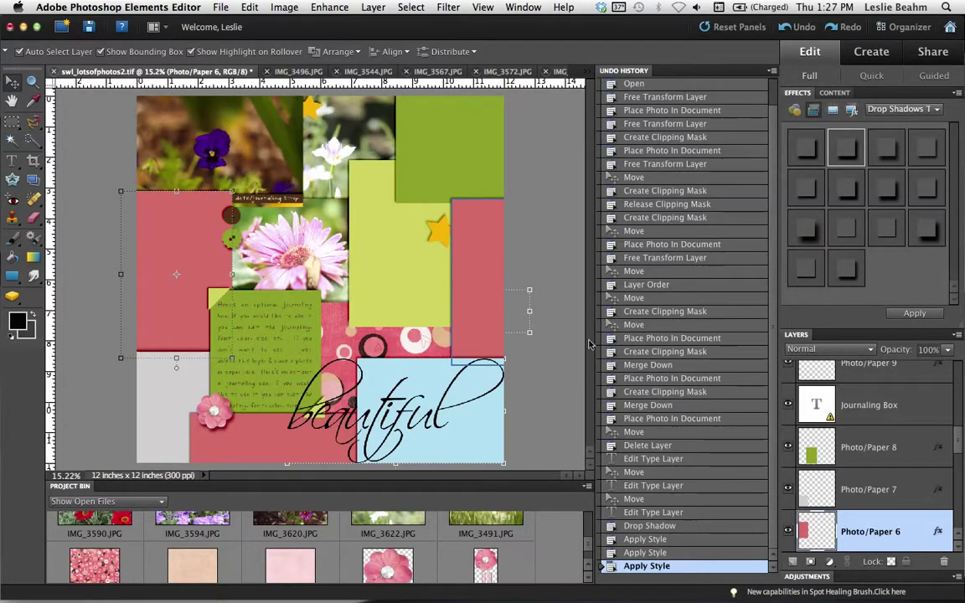
pyautogui.click(927, 155)
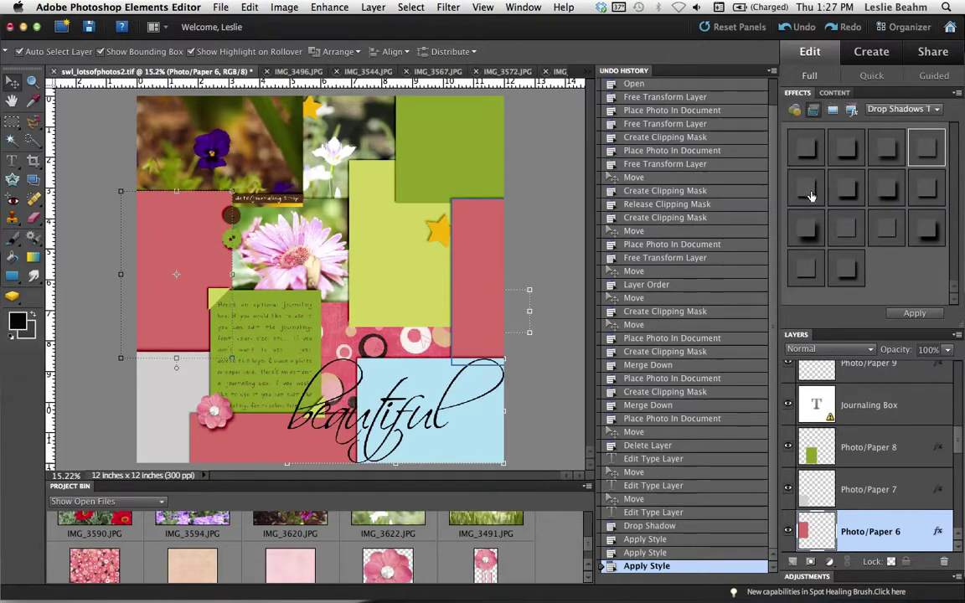
pyautogui.doubleClick(810, 195)
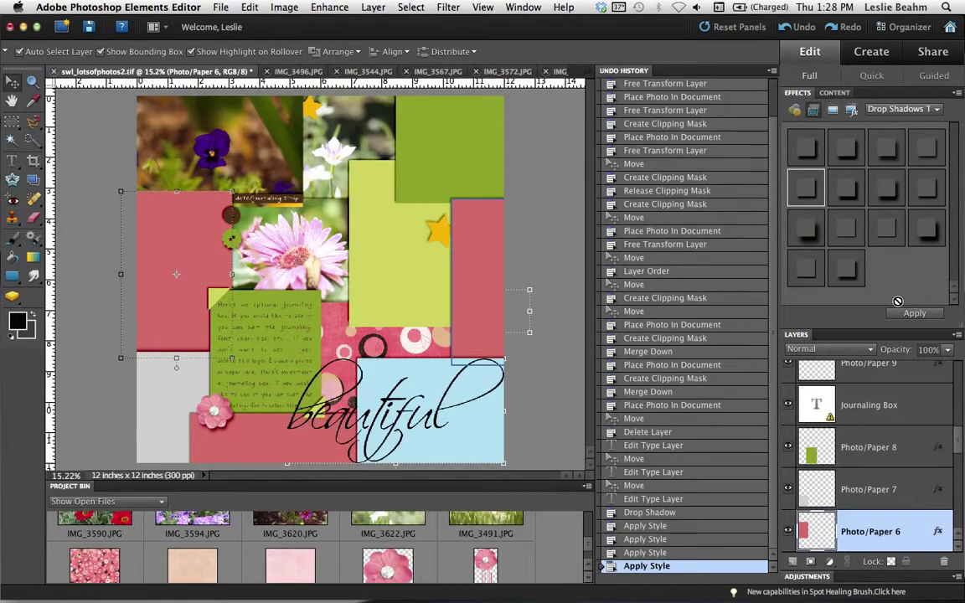
# Copy the Photo/Paper 6 layer's drop shadow style and paste it onto the Photo/Paper 8 and Photo/Paper 9 layers together
pyautogui.rightClick(911, 535)
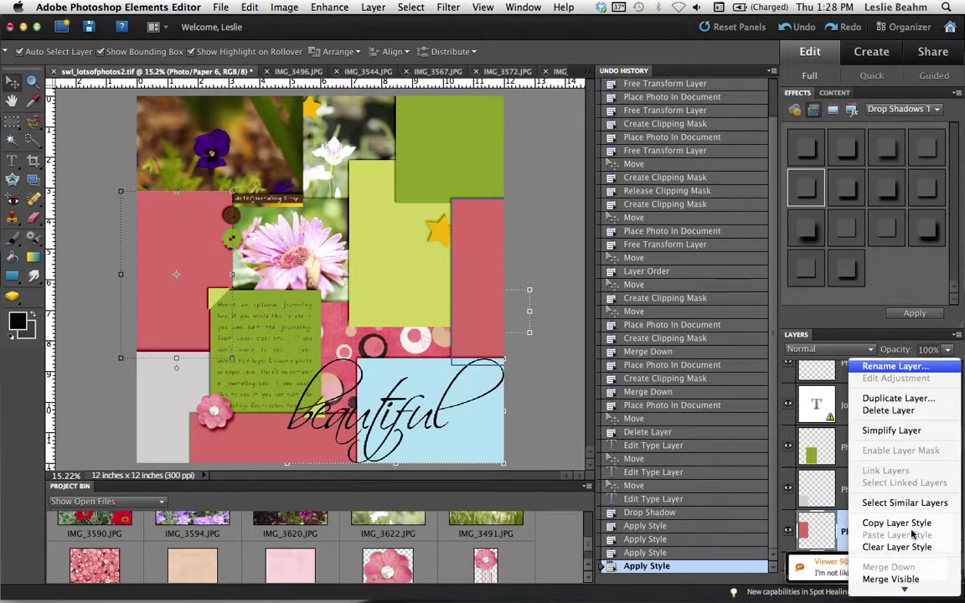
pyautogui.click(913, 523)
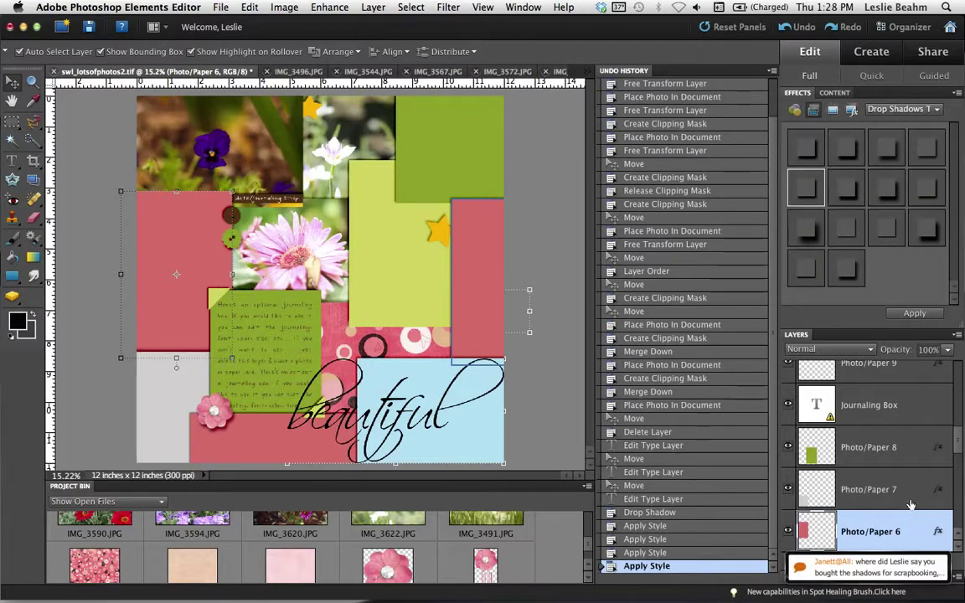
pyautogui.click(895, 453)
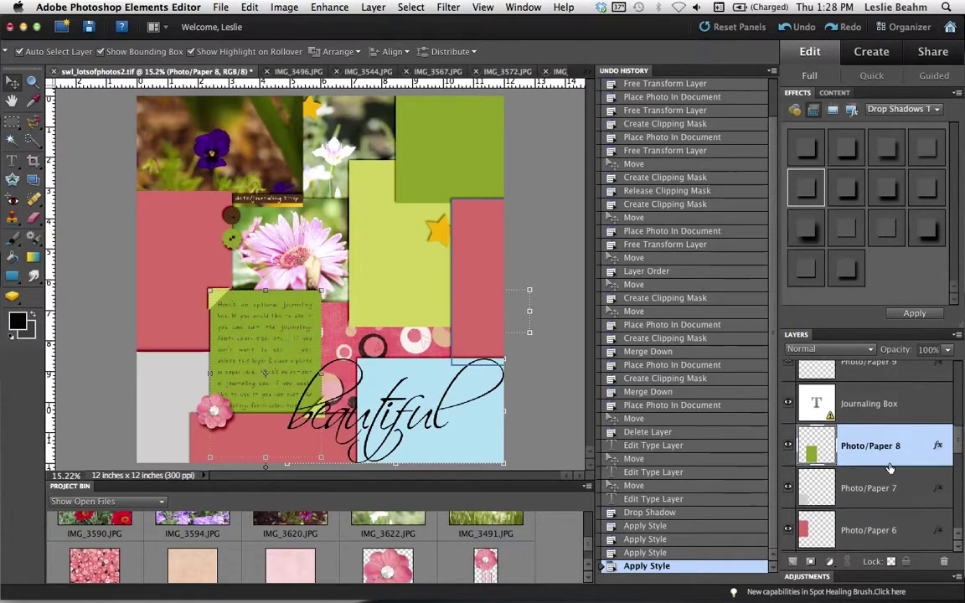
pyautogui.scroll(-2, 890, 468)
pyautogui.scroll(2, 889, 467)
pyautogui.scroll(3, 889, 468)
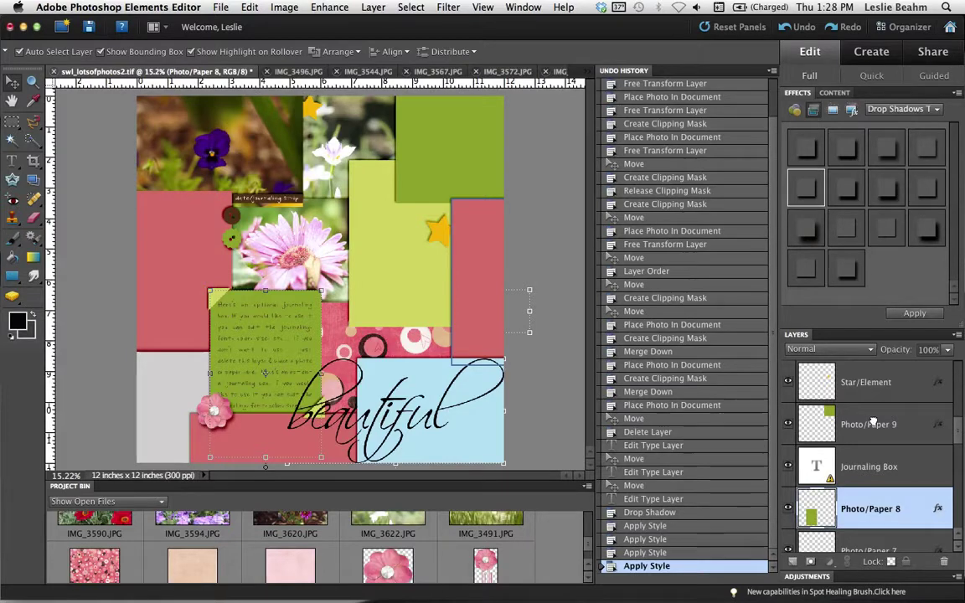
pyautogui.keyDown('super'); pyautogui.click(874, 421); pyautogui.keyUp('super')
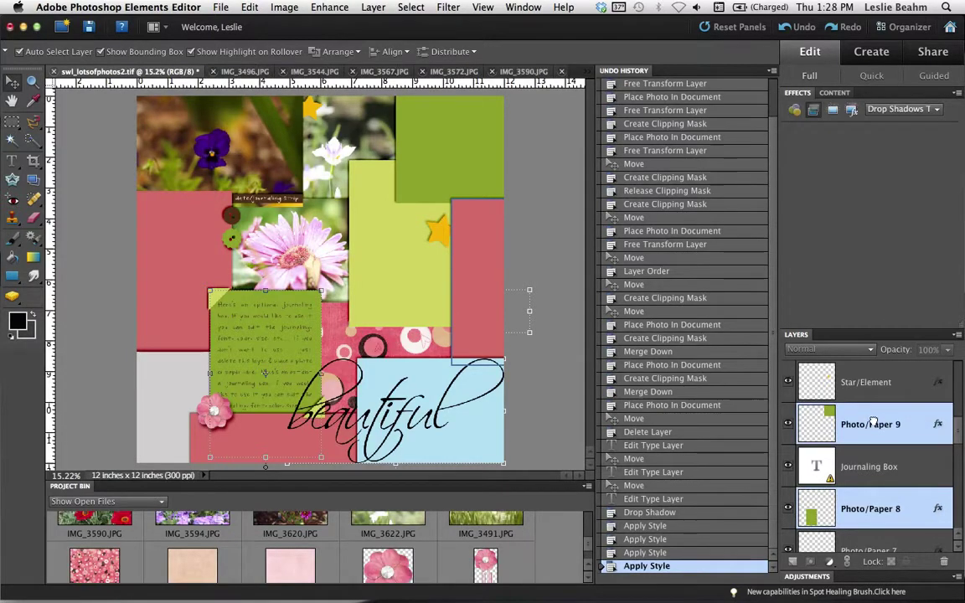
pyautogui.rightClick(873, 423)
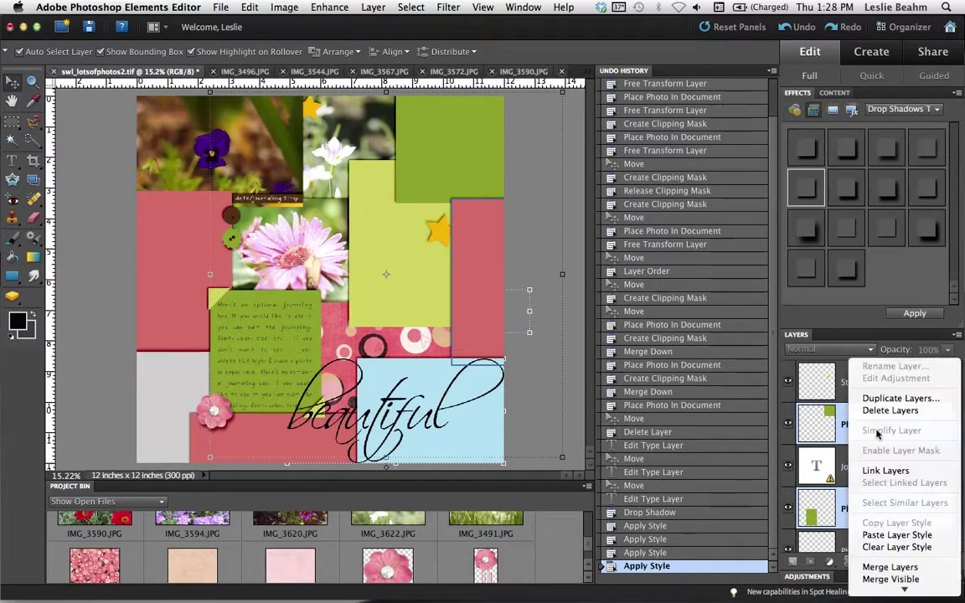
pyautogui.click(888, 535)
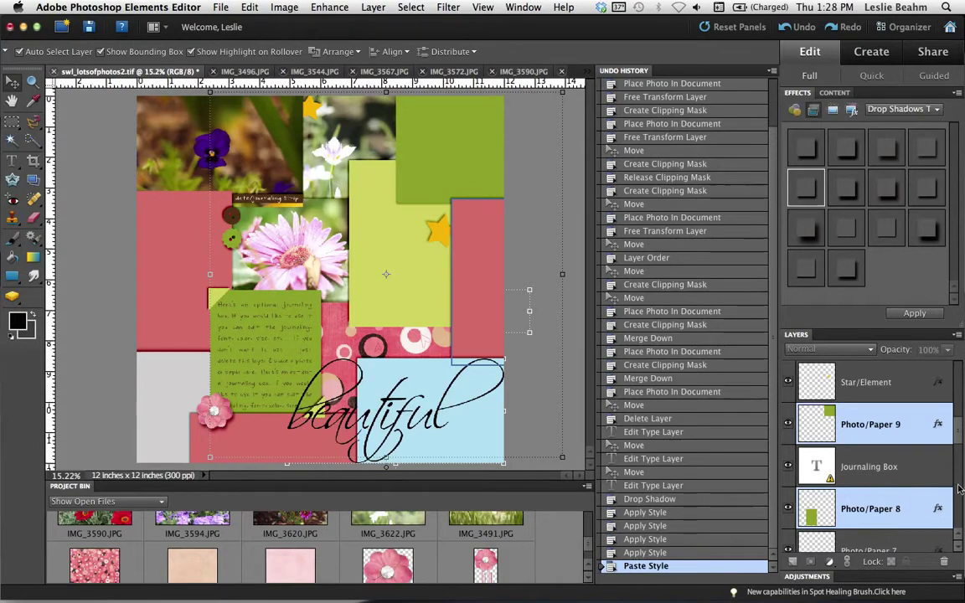
# Paste the copied layer style onto the pink Photo/Paper 6 layer
pyautogui.scroll(-2, 960, 448)
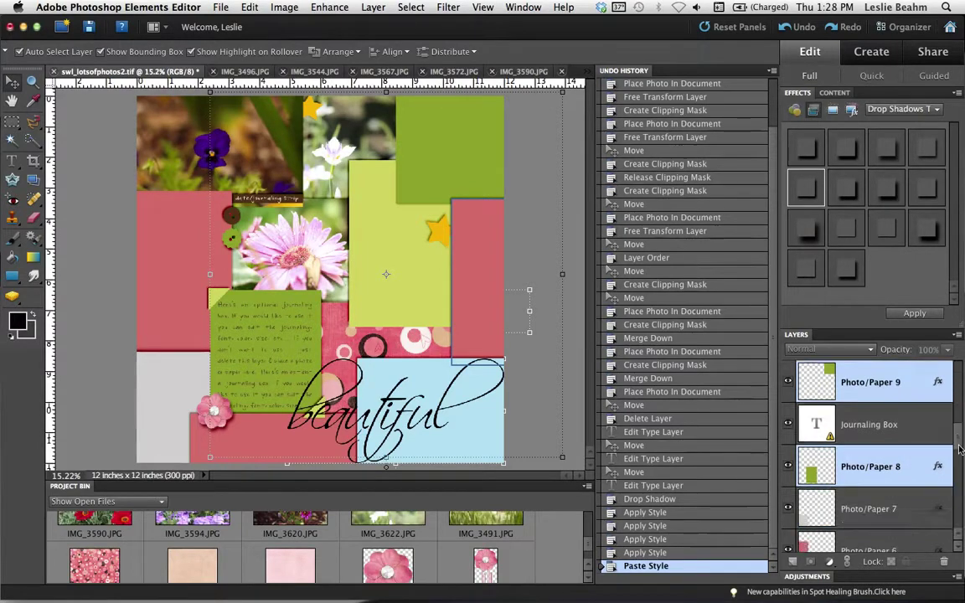
pyautogui.scroll(-1, 960, 458)
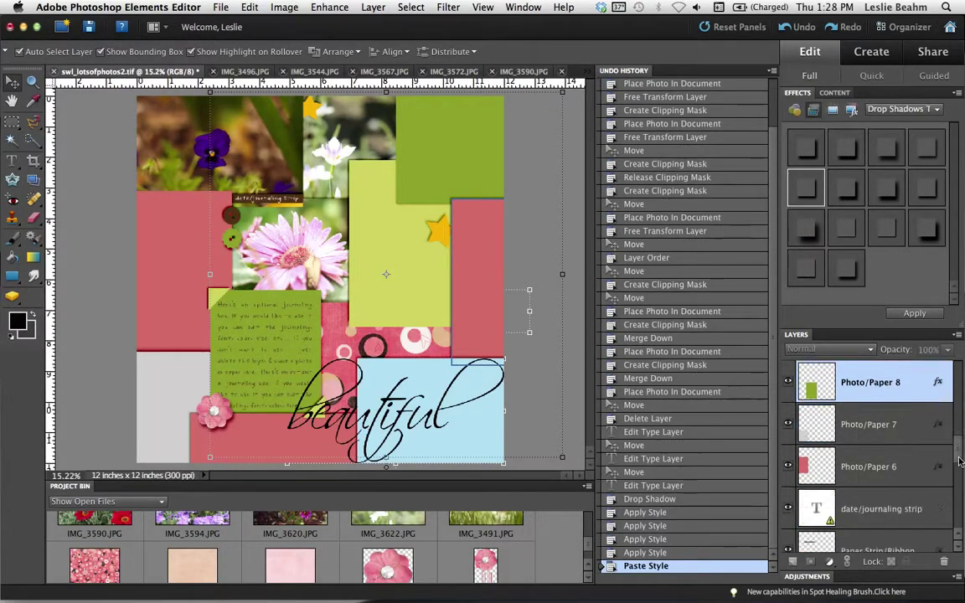
pyautogui.click(903, 472)
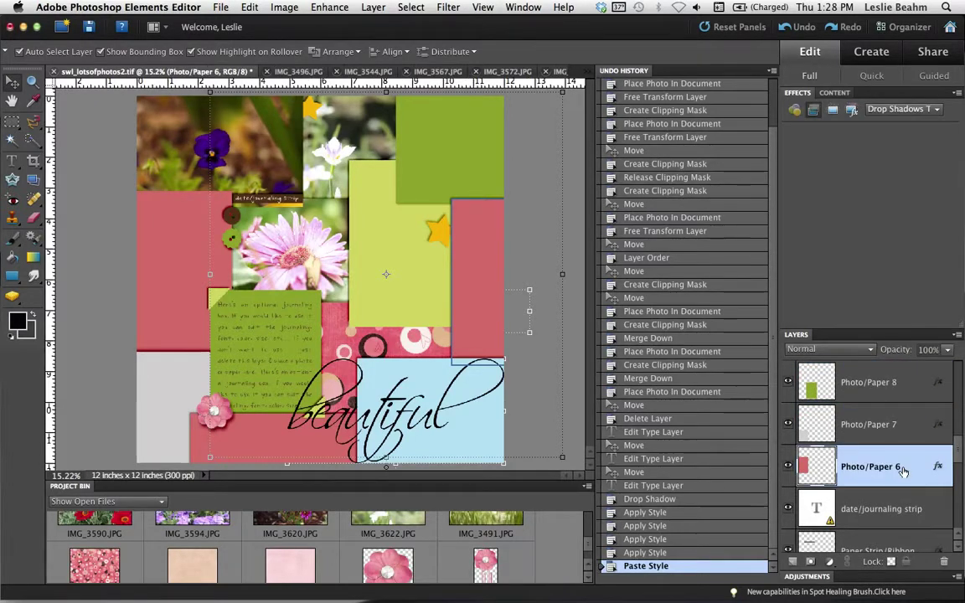
pyautogui.rightClick(903, 469)
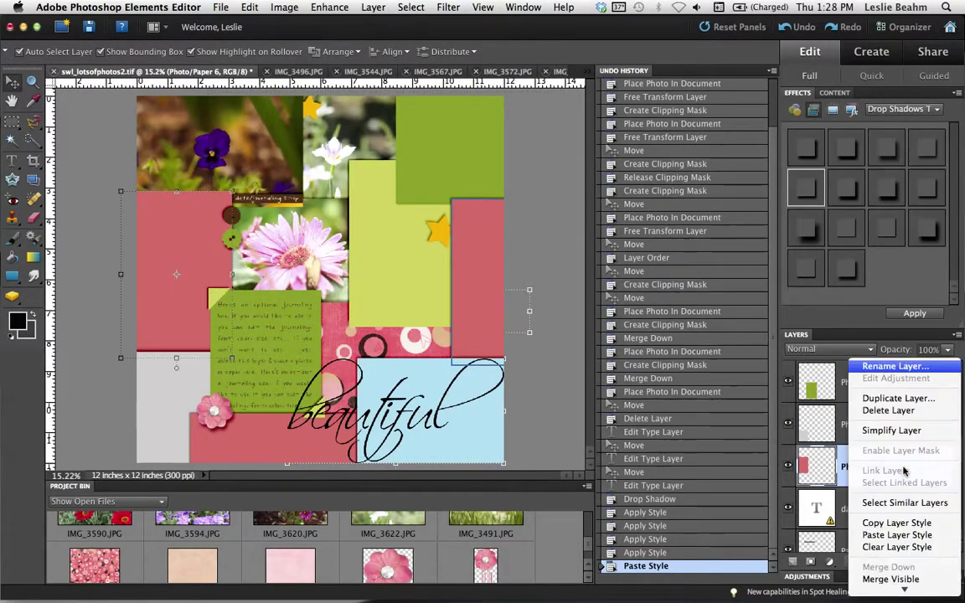
pyautogui.click(898, 534)
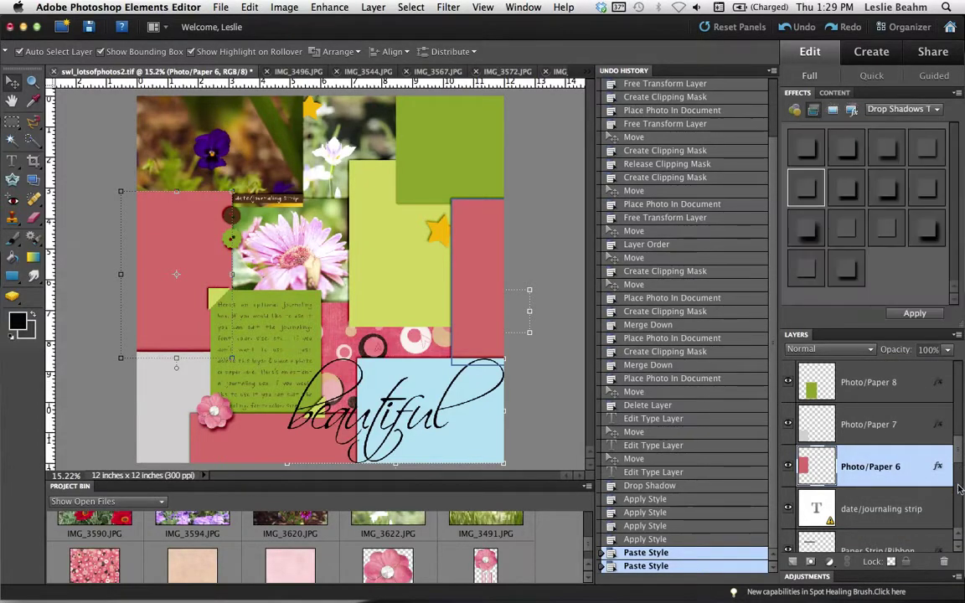
# Paste the copied layer style onto the Photo/Paper 2 layer under the pink flower photo and onto the patterned Photo/Paper 3 layer
pyautogui.moveTo(959, 486); pyautogui.dragTo(959, 509)
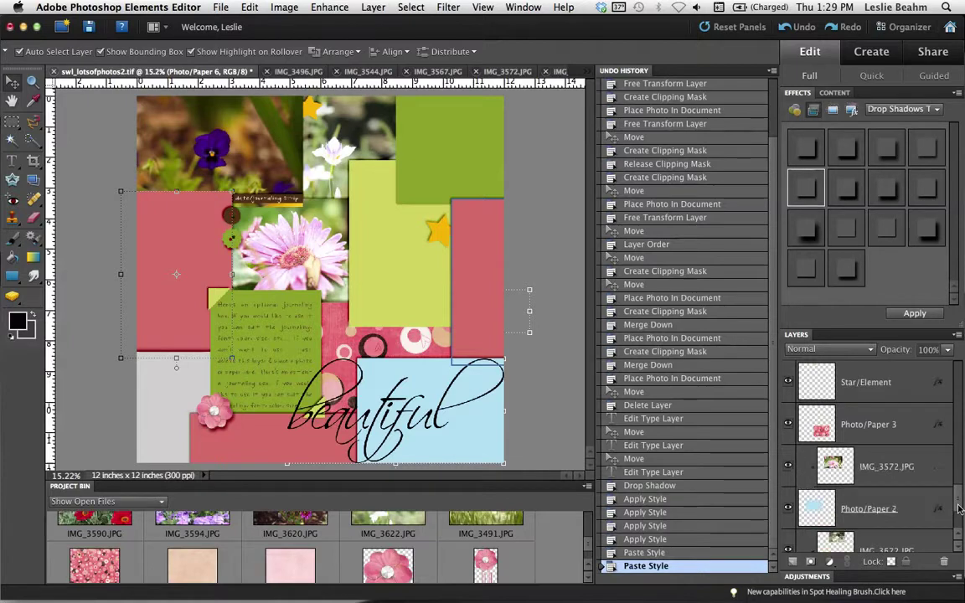
pyautogui.click(869, 508)
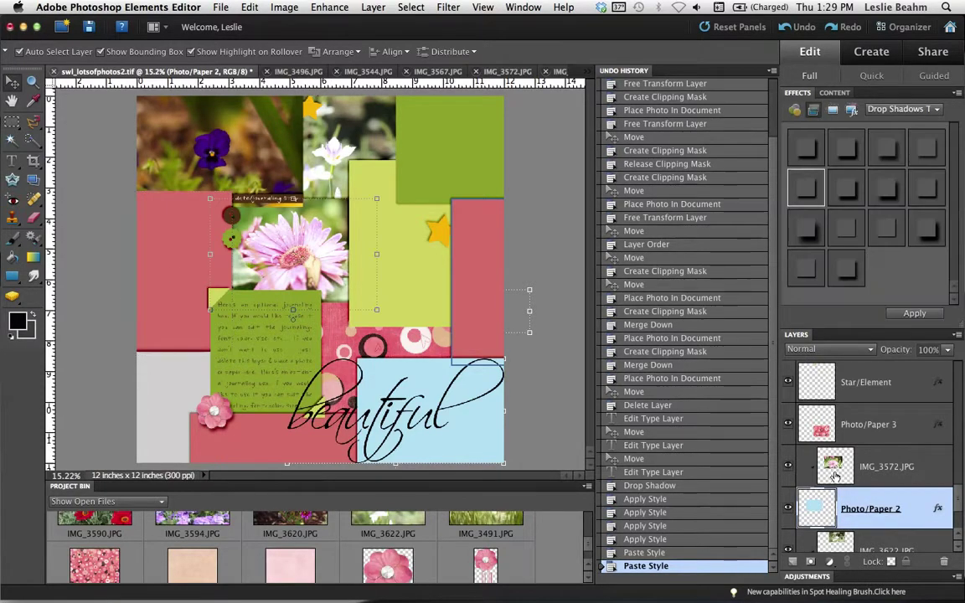
pyautogui.rightClick(875, 509)
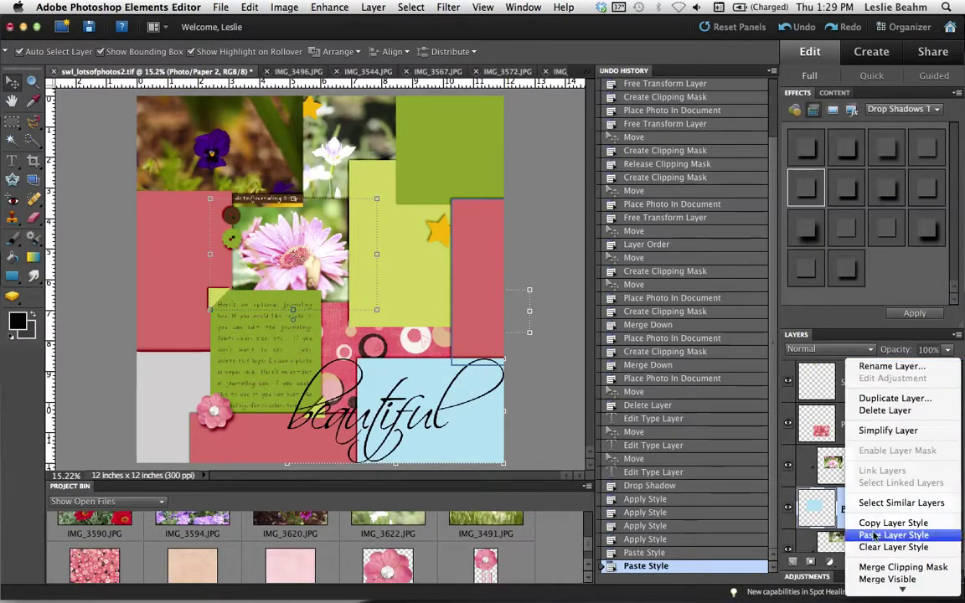
pyautogui.click(875, 538)
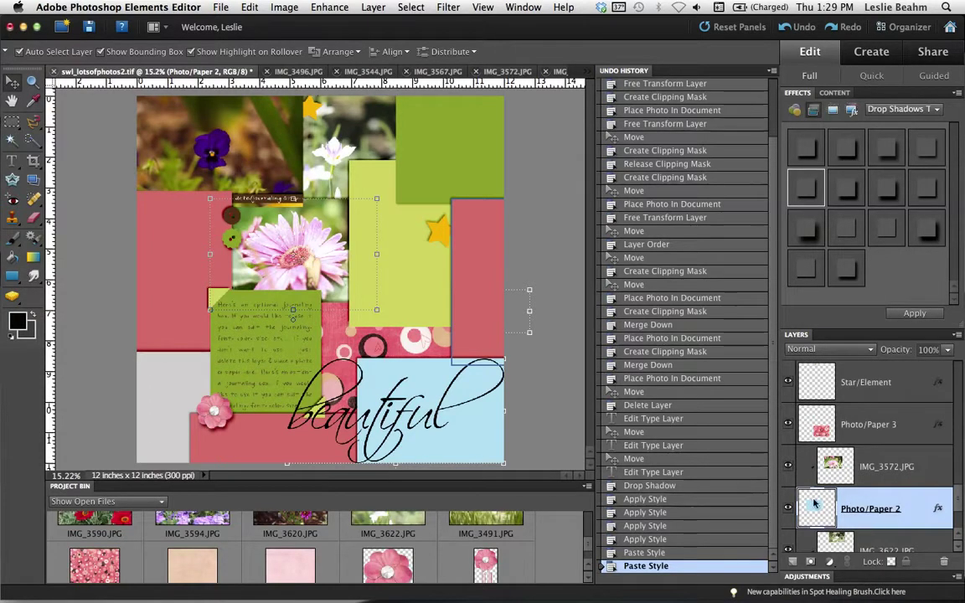
pyautogui.click(866, 428)
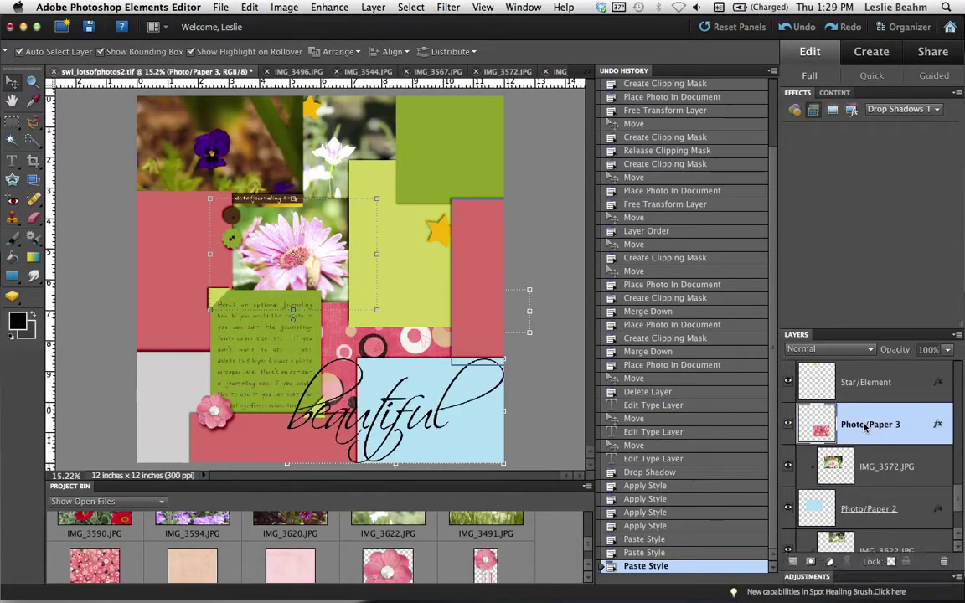
pyautogui.rightClick(866, 427)
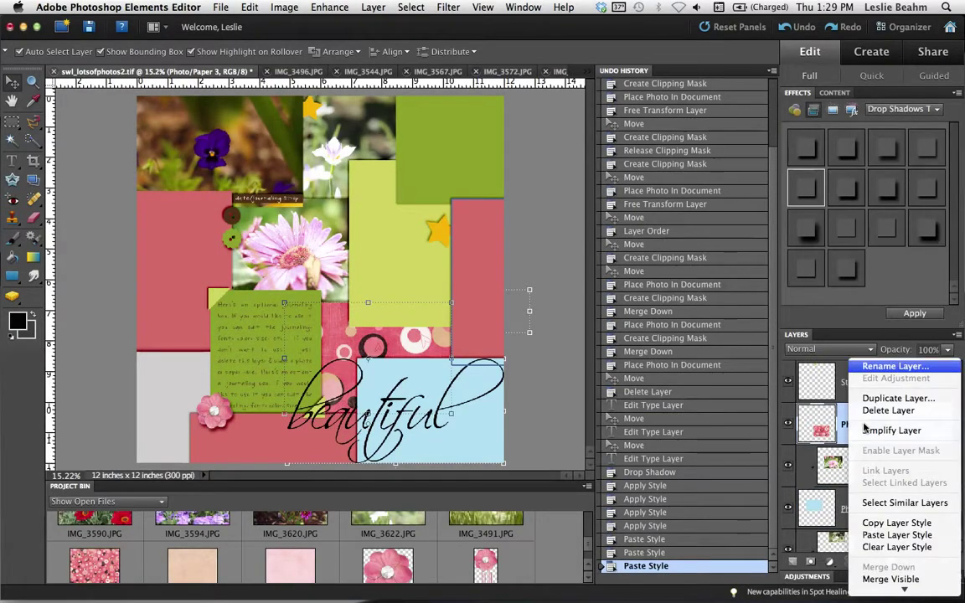
pyautogui.click(881, 534)
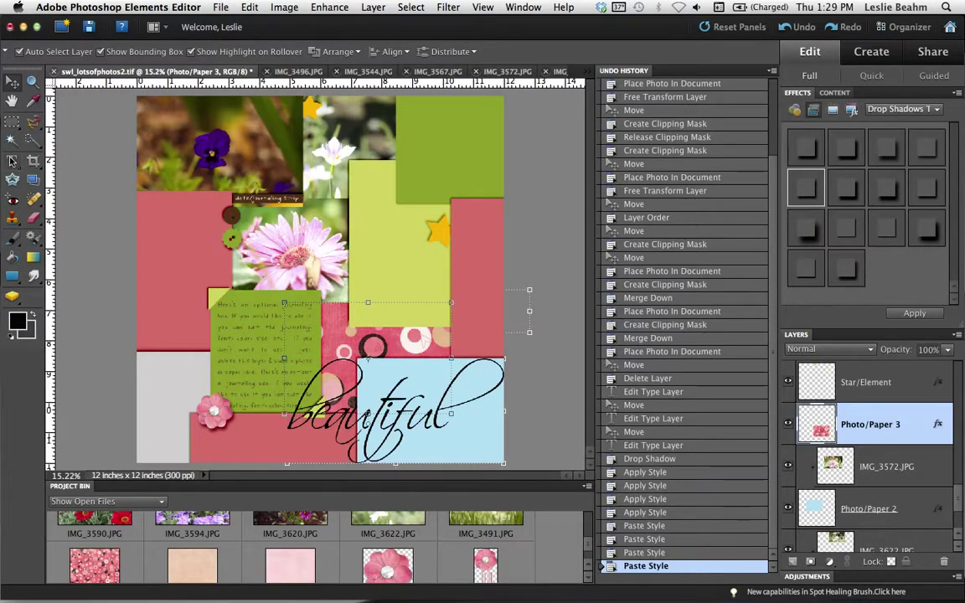
# Add the text "sameple" in the Singer Mears font on the pink paper beside the flower photo
pyautogui.click(12, 160)
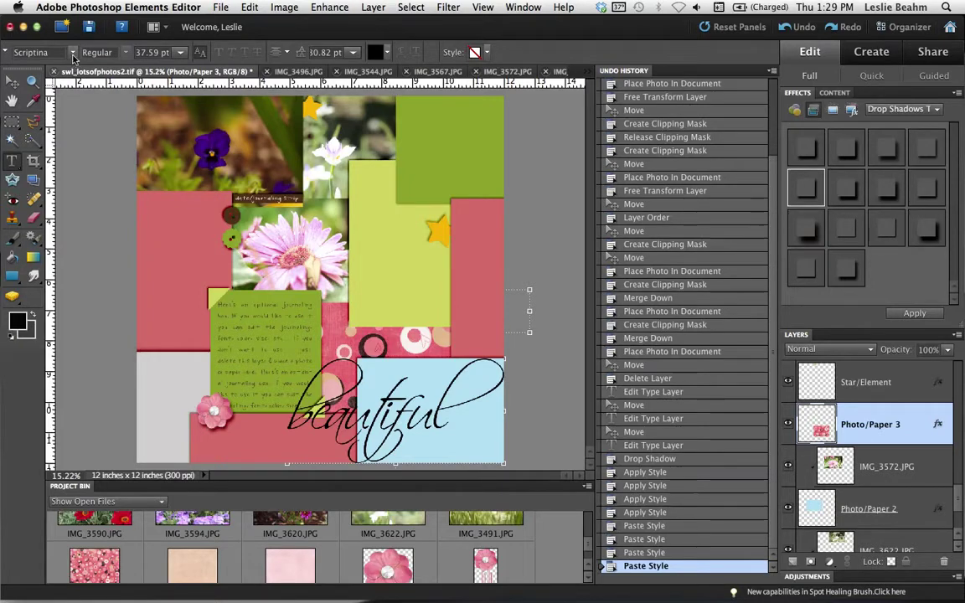
pyautogui.click(73, 53)
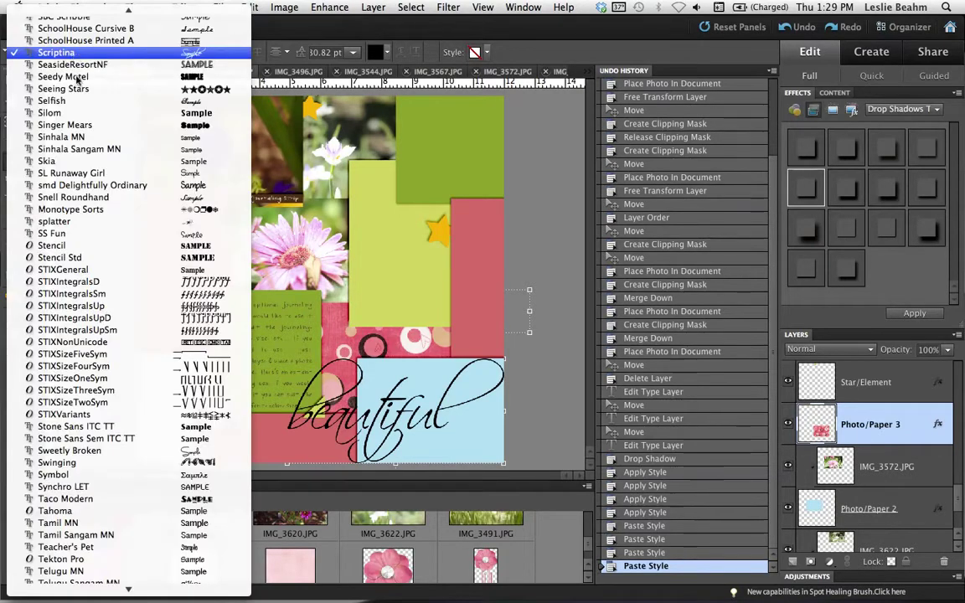
pyautogui.click(69, 125)
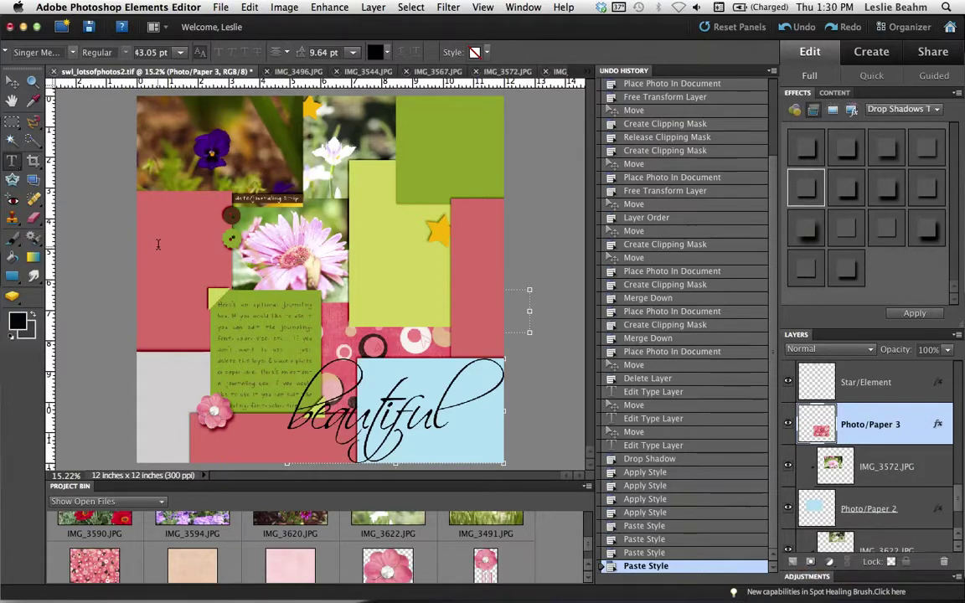
pyautogui.click(157, 244)
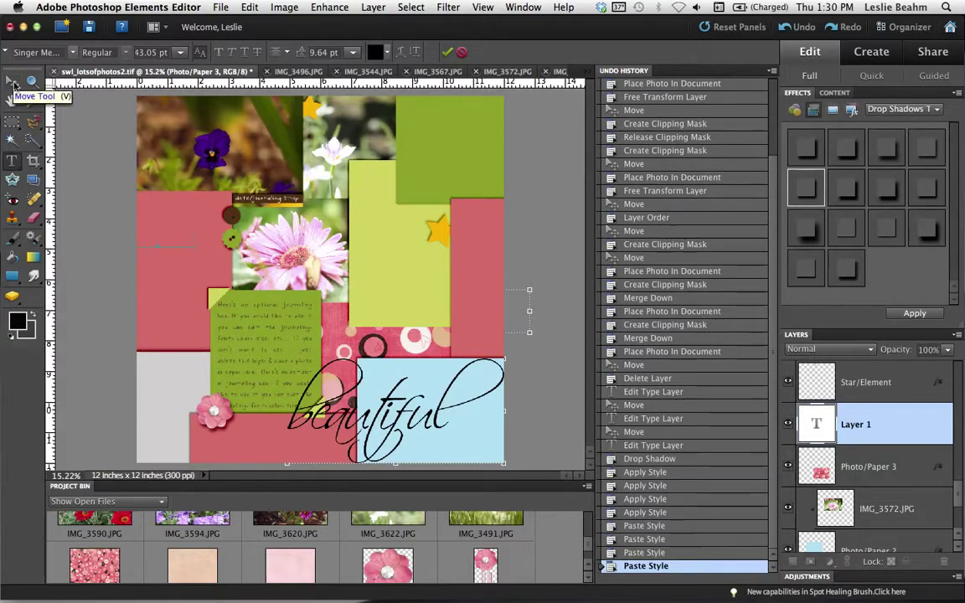
pyautogui.click(12, 82)
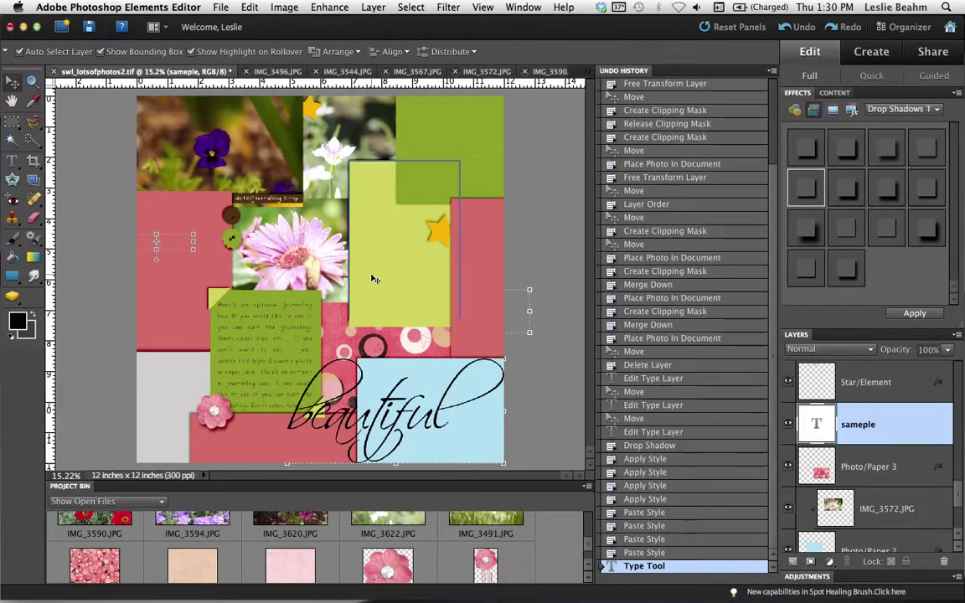
# Bring the "sameple" text layer to the front and move it fully onto the pink paper
pyautogui.click(358, 54)
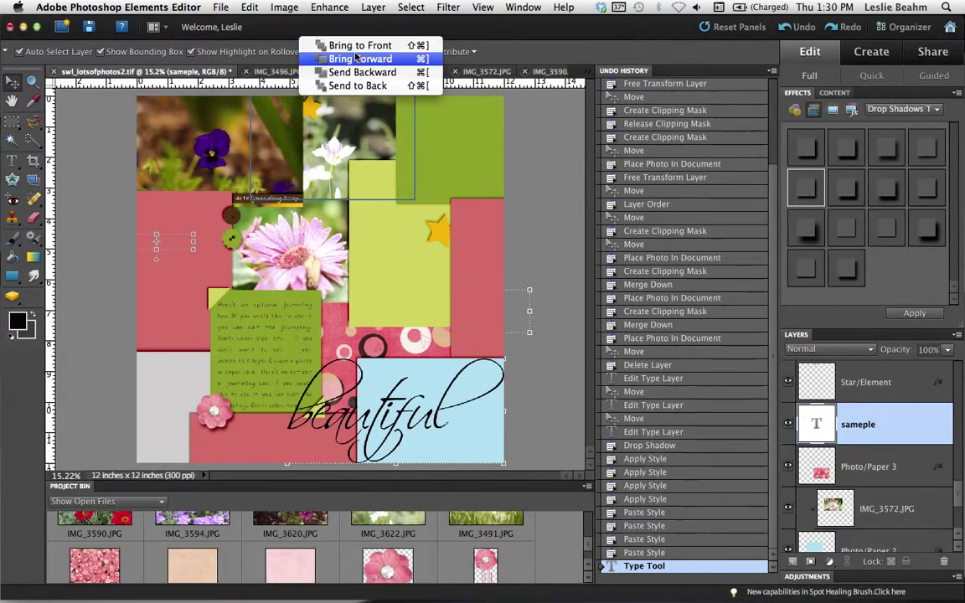
pyautogui.click(357, 59)
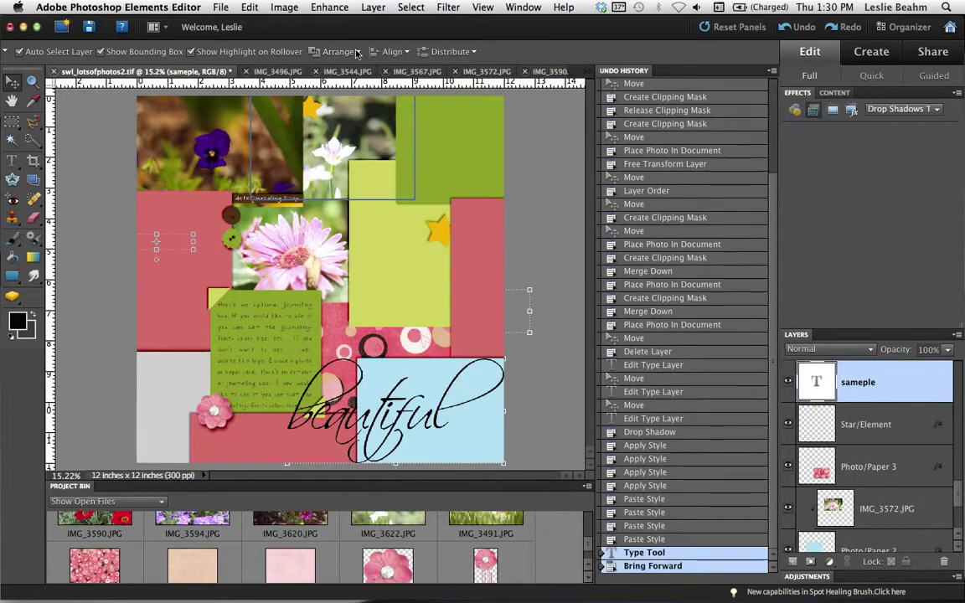
pyautogui.click(358, 54)
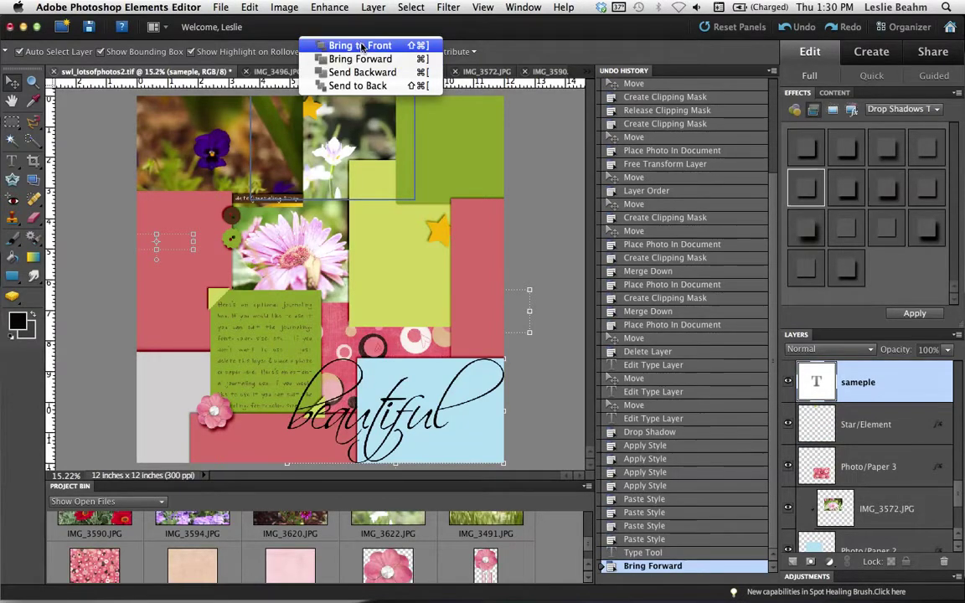
pyautogui.click(361, 47)
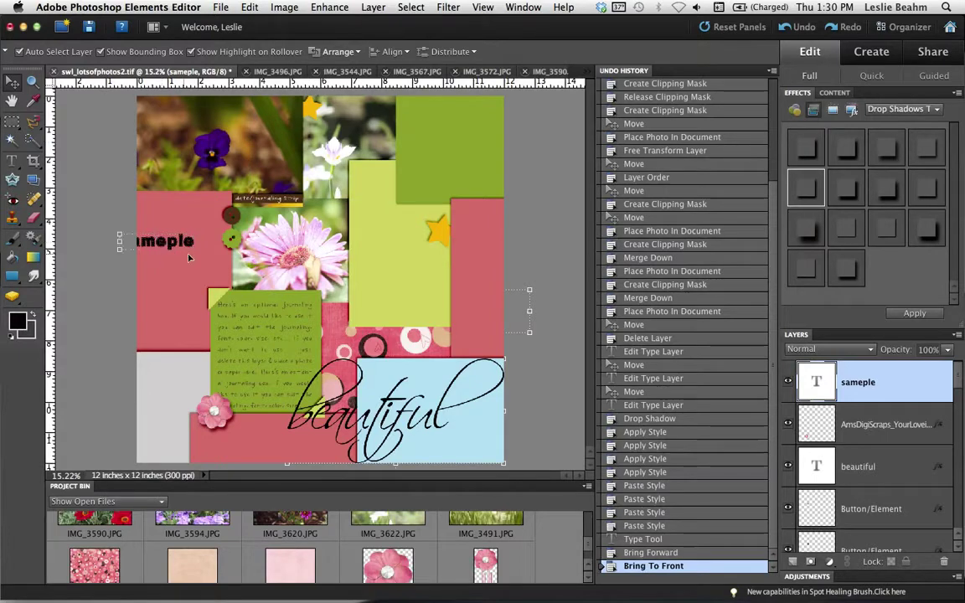
pyautogui.moveTo(189, 258); pyautogui.dragTo(189, 256)
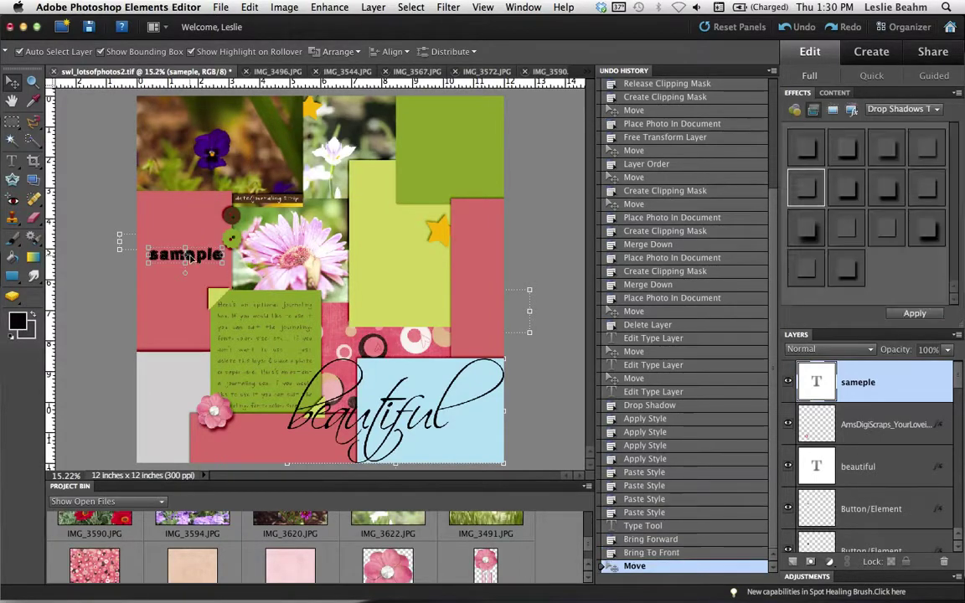
# Correct the spelling of the "sameple" text to "sample"
pyautogui.press('t')
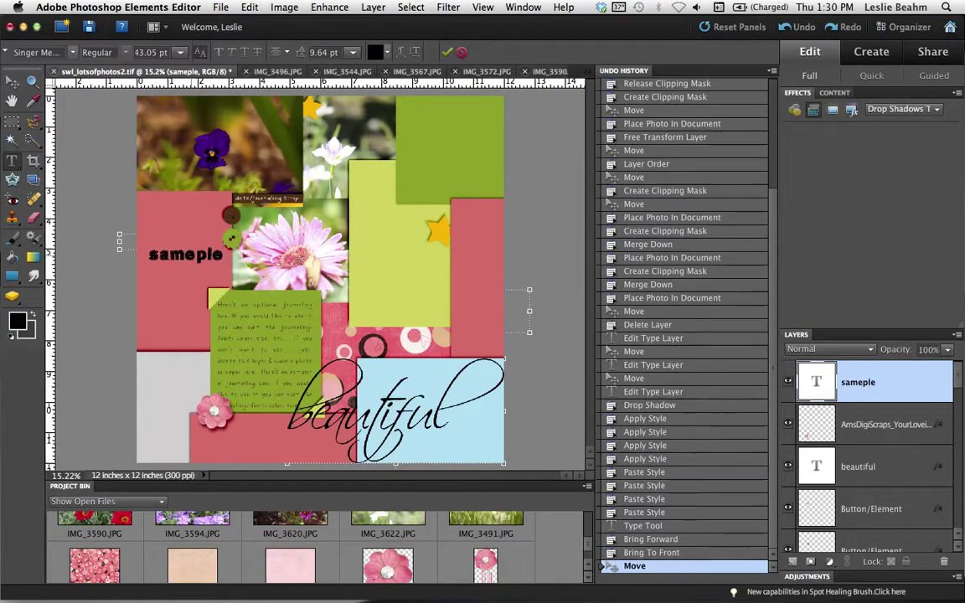
pyautogui.moveTo(172, 255); pyautogui.dragTo(224, 255)
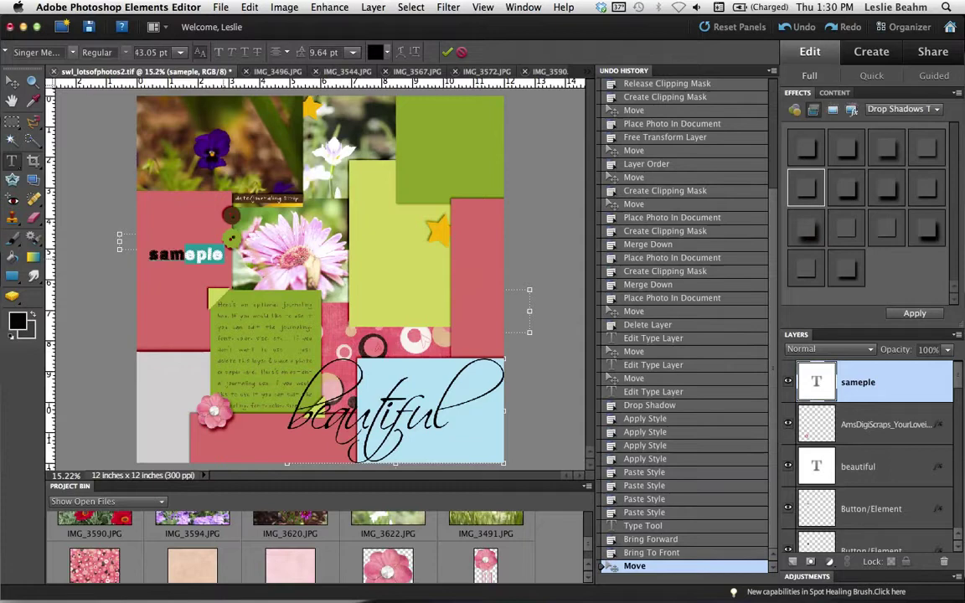
pyautogui.click(228, 260)
pyautogui.press('BackSpace')
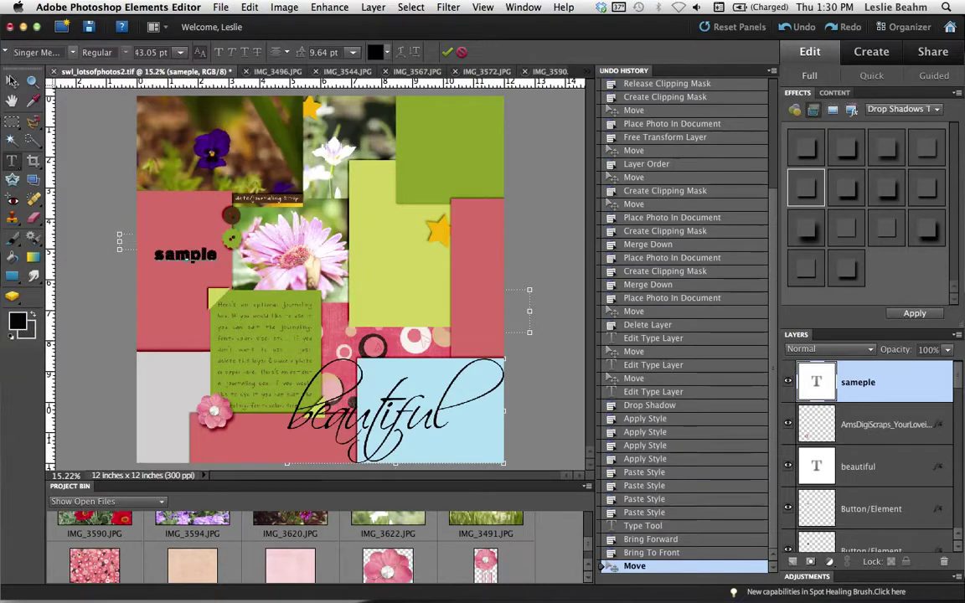
pyautogui.press('v')
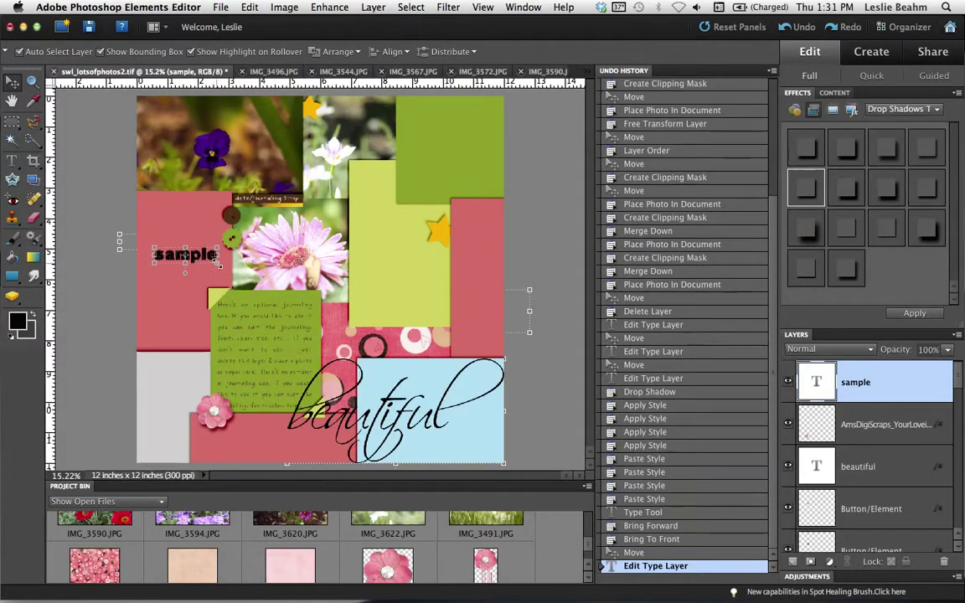
# Enlarge the "sample" text proportionally to about 390% so it stretches across the flower photo
pyautogui.moveTo(217, 263); pyautogui.dragTo(389, 359)
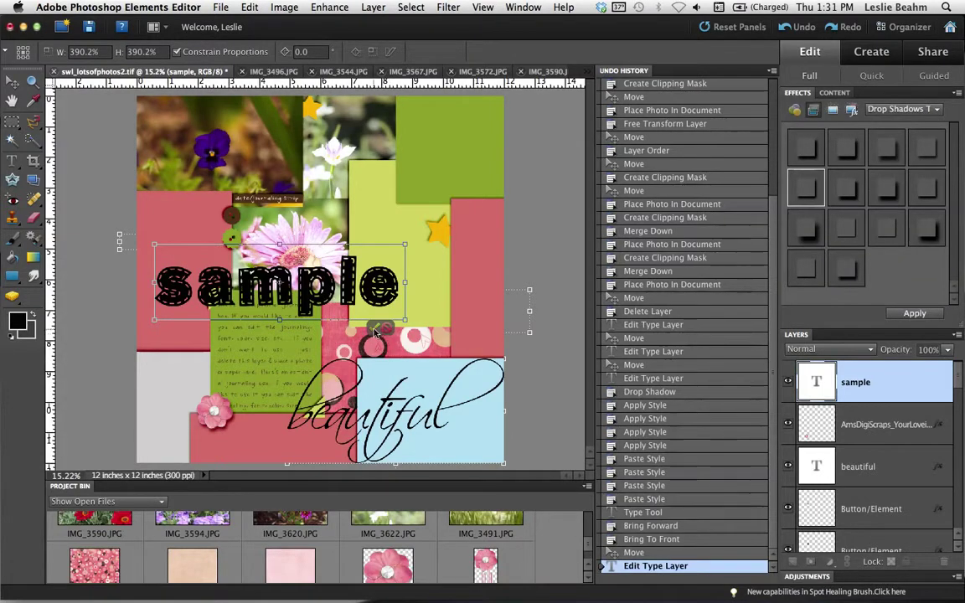
pyautogui.click(374, 329)
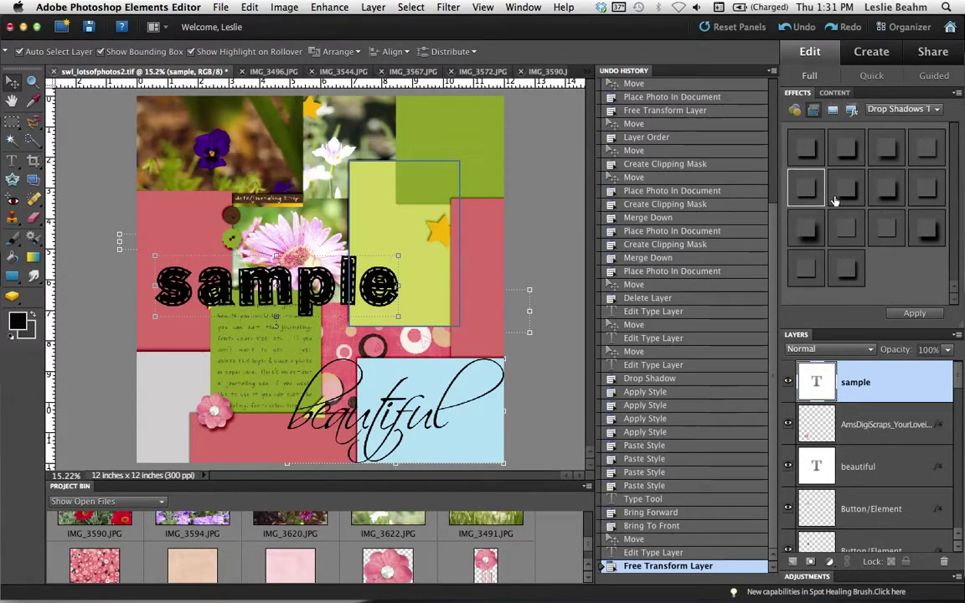
# Apply a preset drop shadow style to the "sample" text and switch the drop shadow off in its style settings
pyautogui.moveTo(809, 192); pyautogui.dragTo(913, 315)
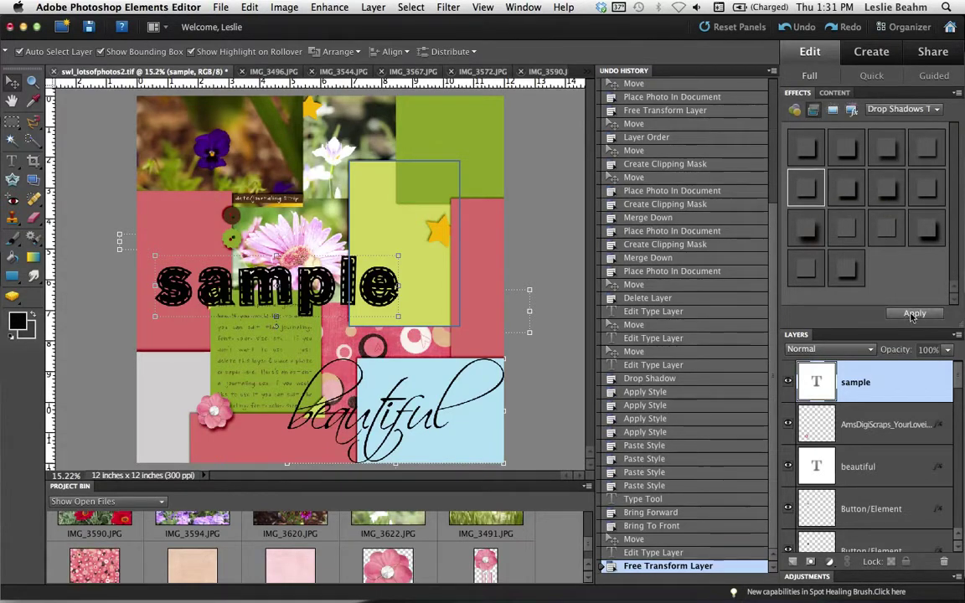
pyautogui.click(914, 315)
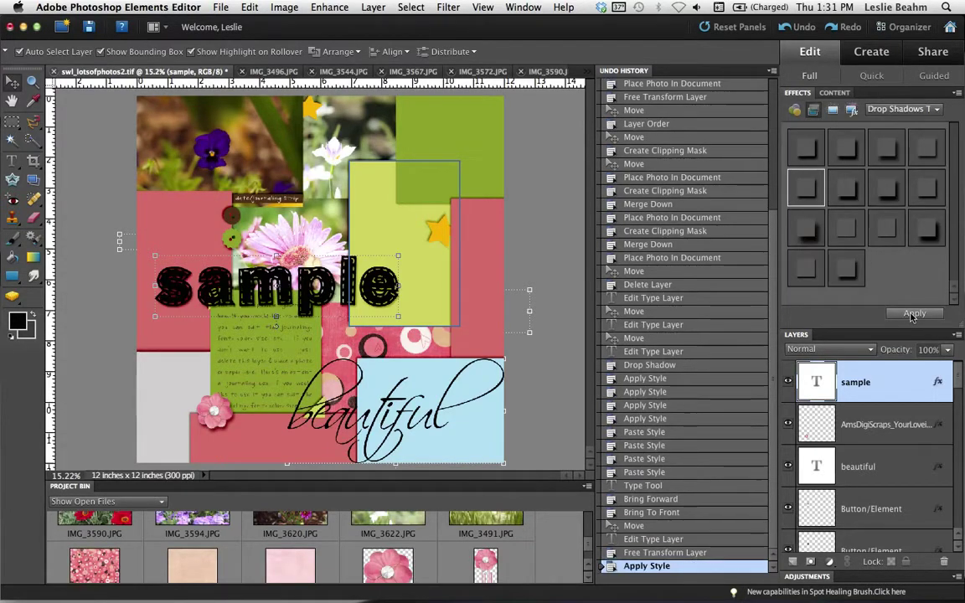
pyautogui.doubleClick(938, 382)
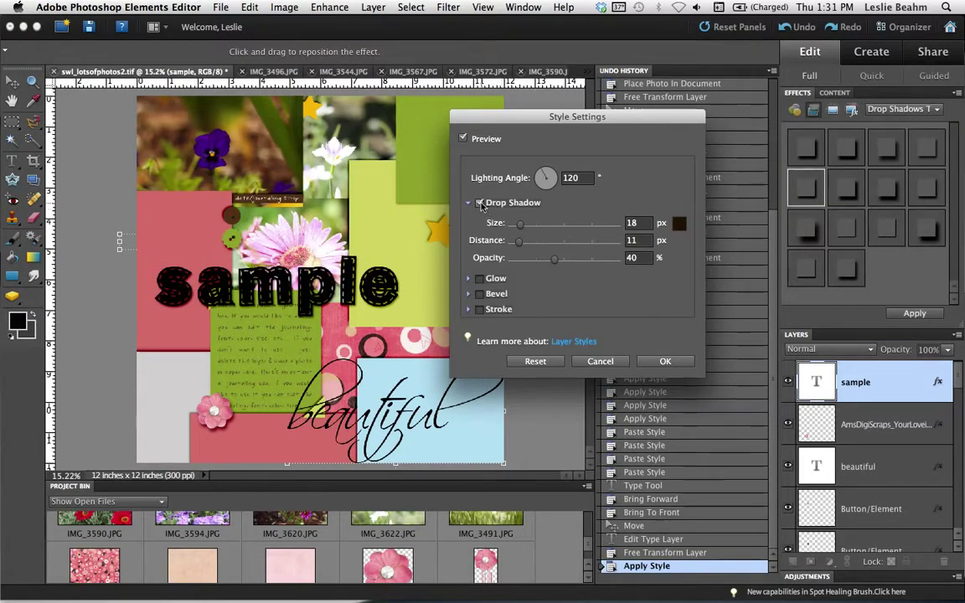
pyautogui.click(480, 204)
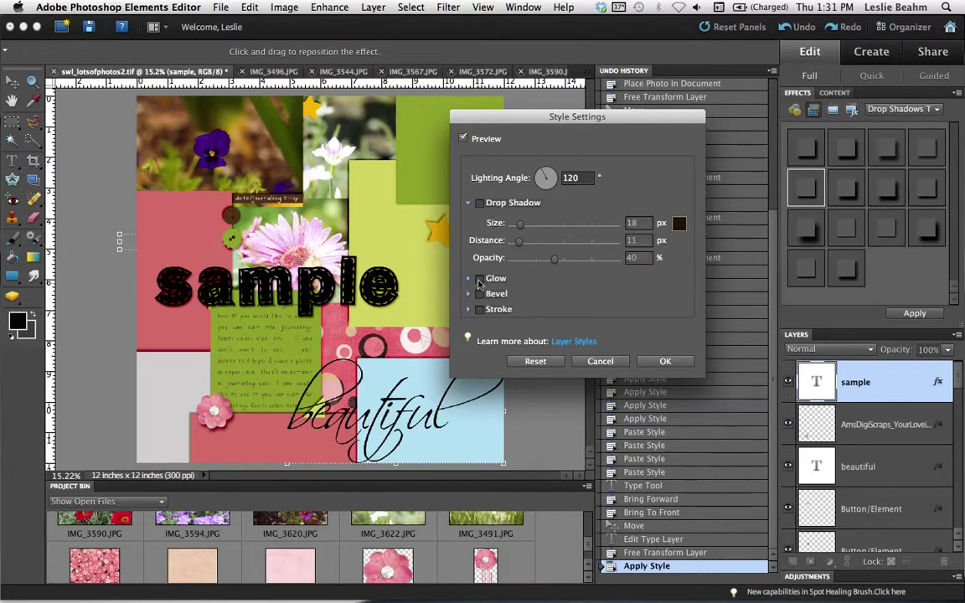
# Add an upward bevel of 70 px to the "sample" text and enable Glow without its inner or outer options
pyautogui.click(479, 279)
pyautogui.click(480, 294)
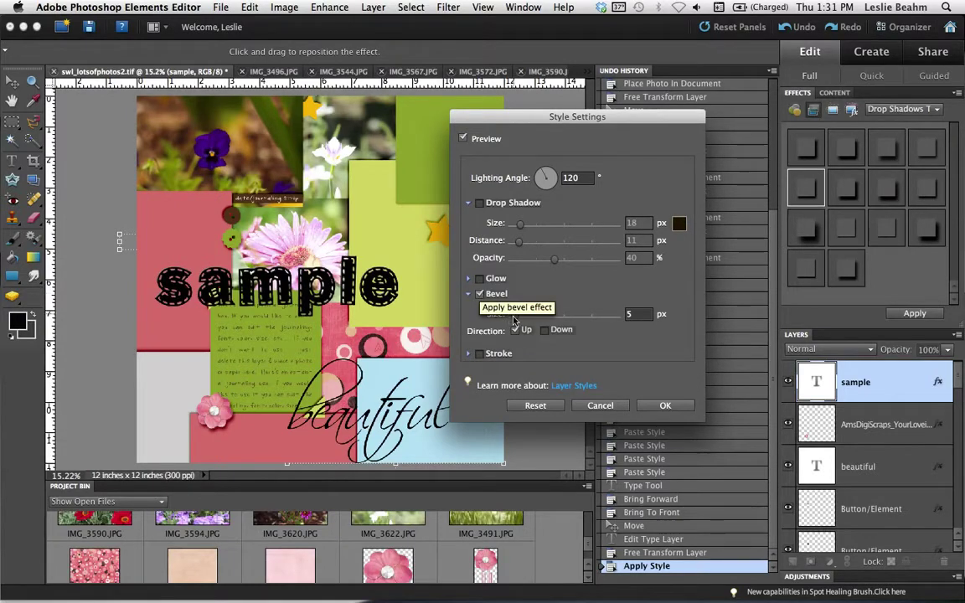
pyautogui.moveTo(513, 316); pyautogui.dragTo(535, 319)
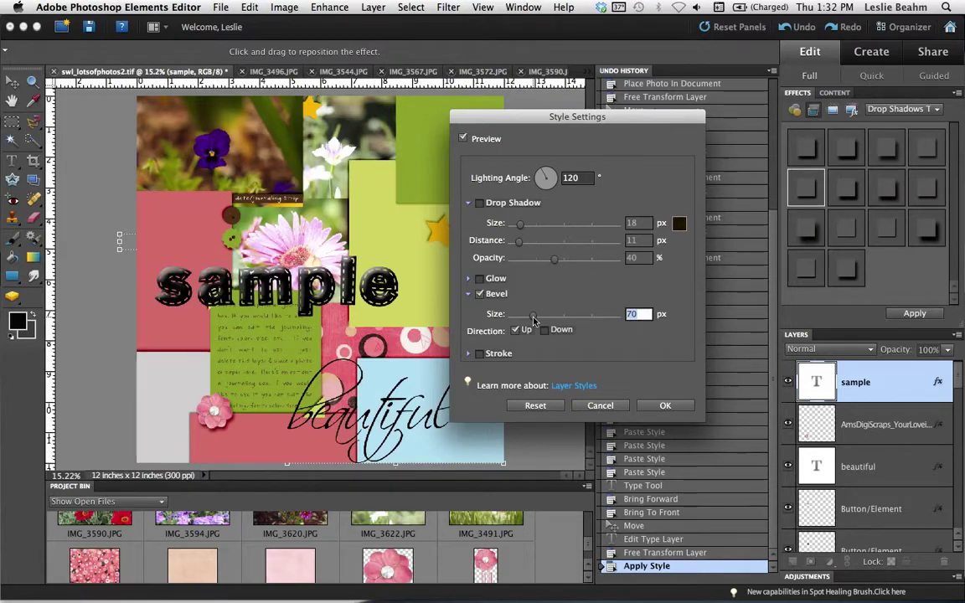
pyautogui.click(469, 279)
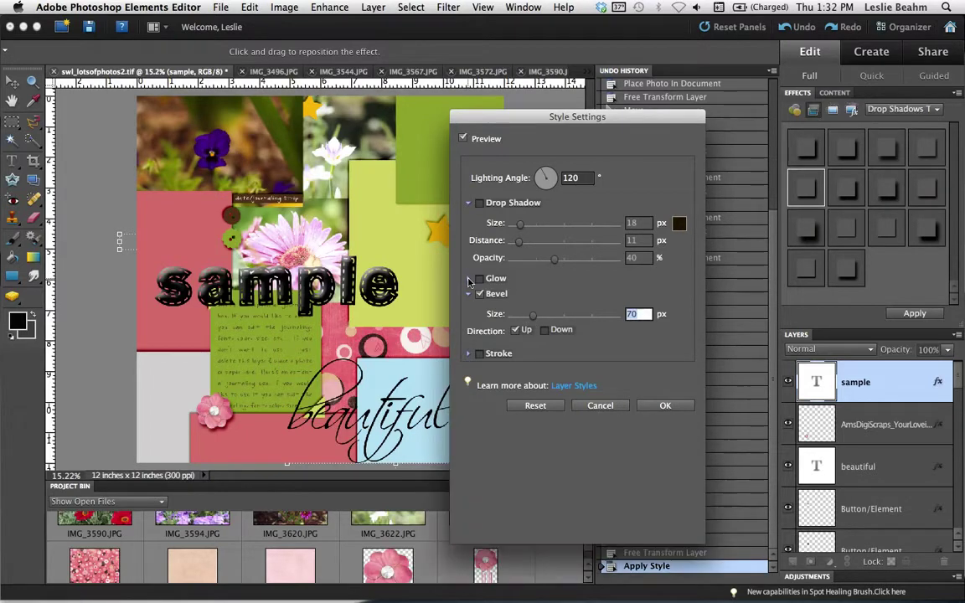
pyautogui.click(479, 279)
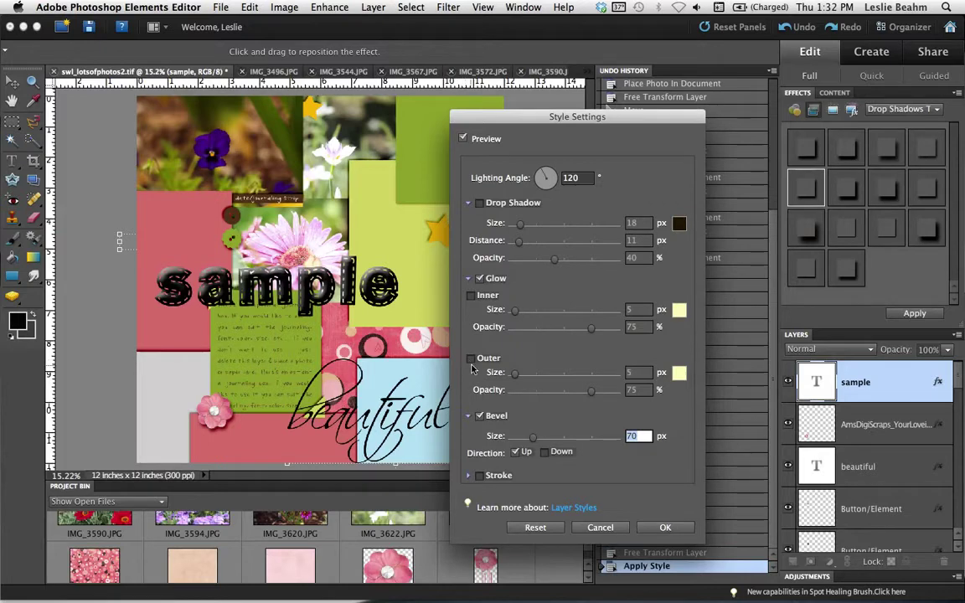
# Add a 5 px stroke to the "sample" text and change the stroke colour to near white
pyautogui.click(468, 476)
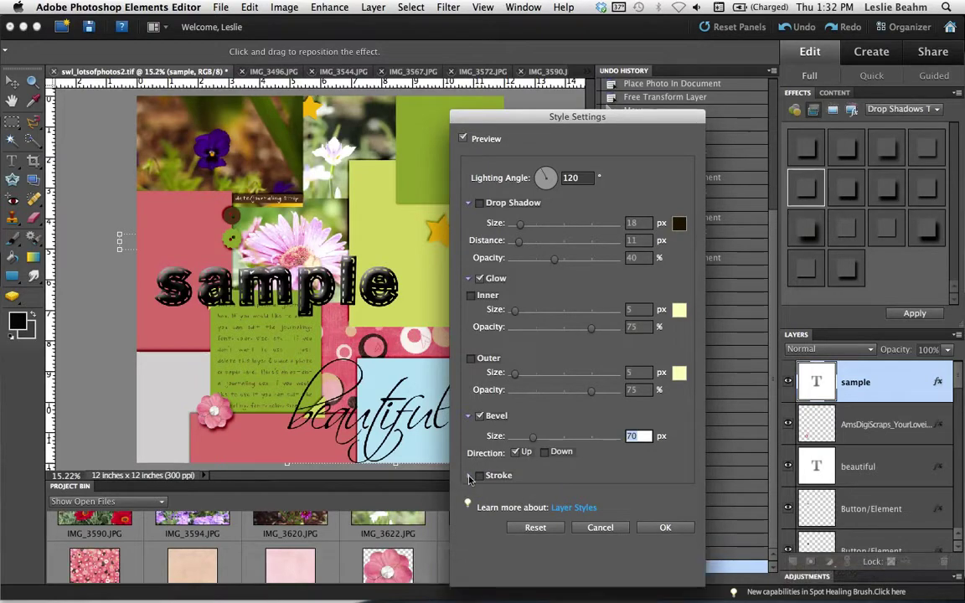
pyautogui.click(469, 477)
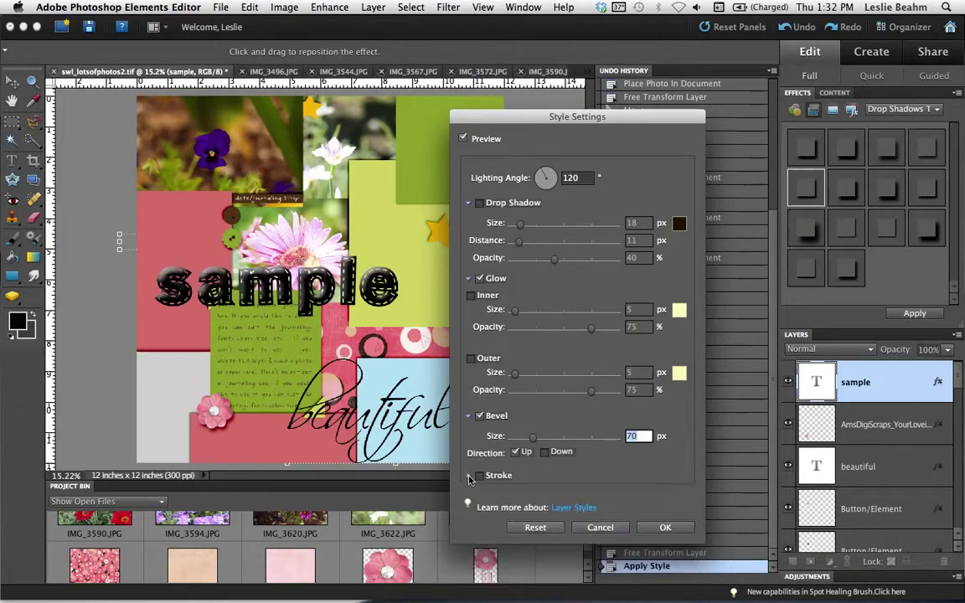
pyautogui.click(479, 476)
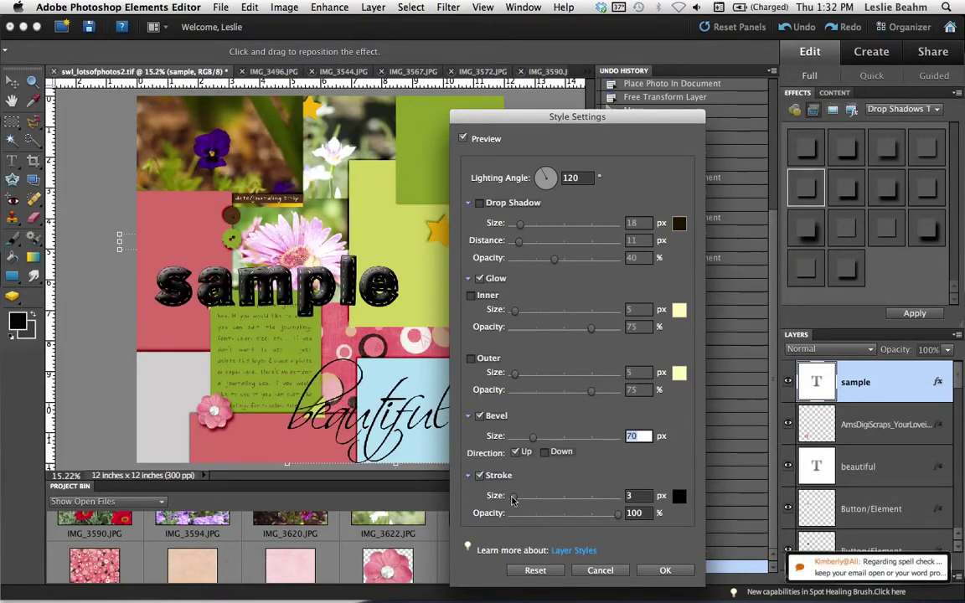
pyautogui.moveTo(515, 500); pyautogui.dragTo(517, 499)
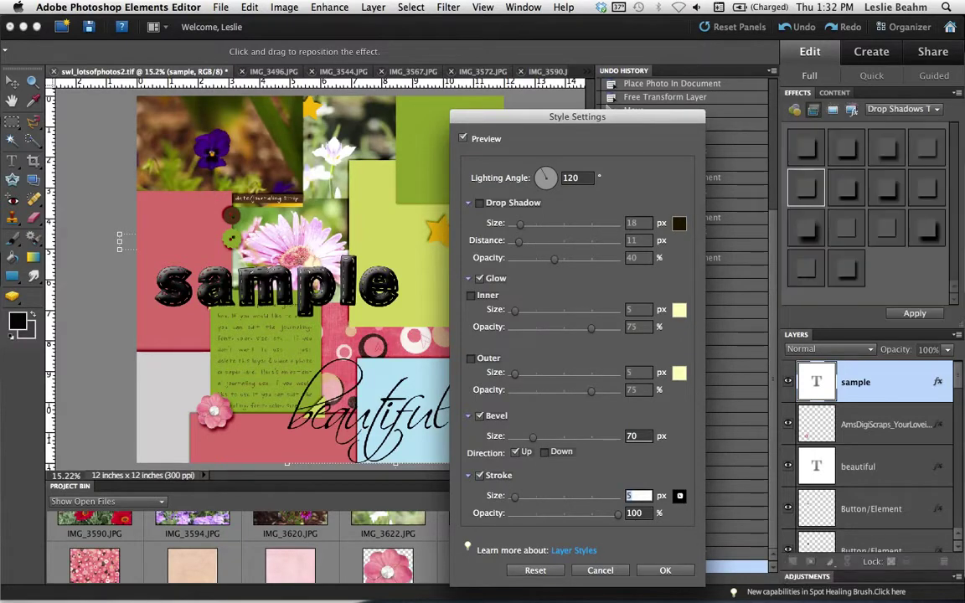
pyautogui.click(679, 497)
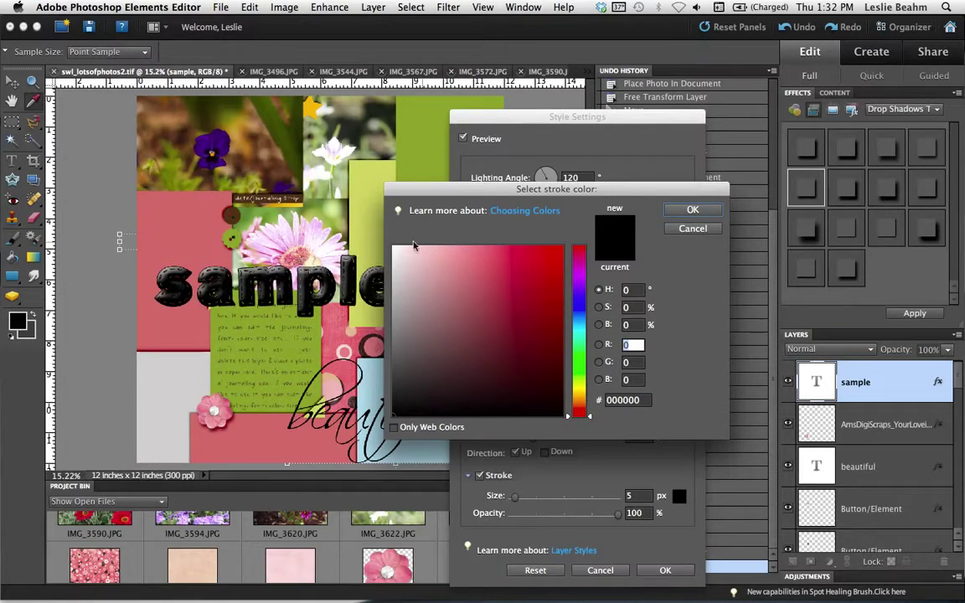
pyautogui.click(393, 248)
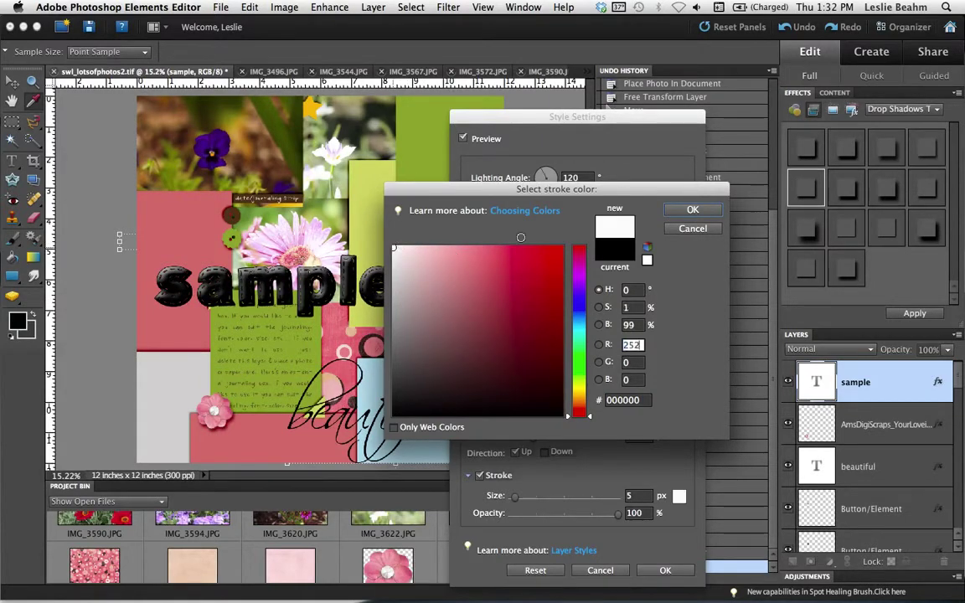
pyautogui.click(688, 210)
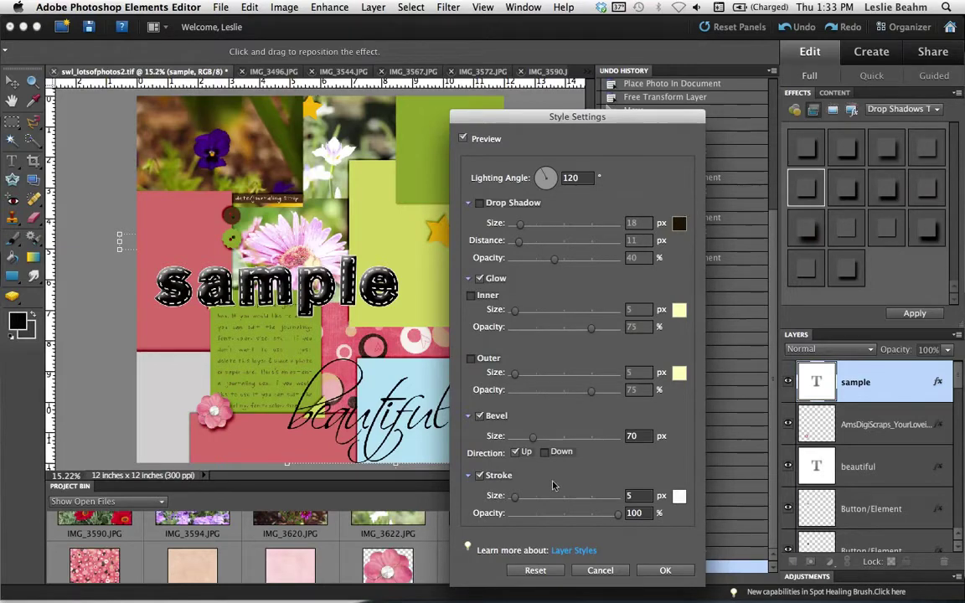
# Widen the white stroke around the "sample" text to 54 px and accept the style settings
pyautogui.moveTo(516, 499); pyautogui.dragTo(520, 500)
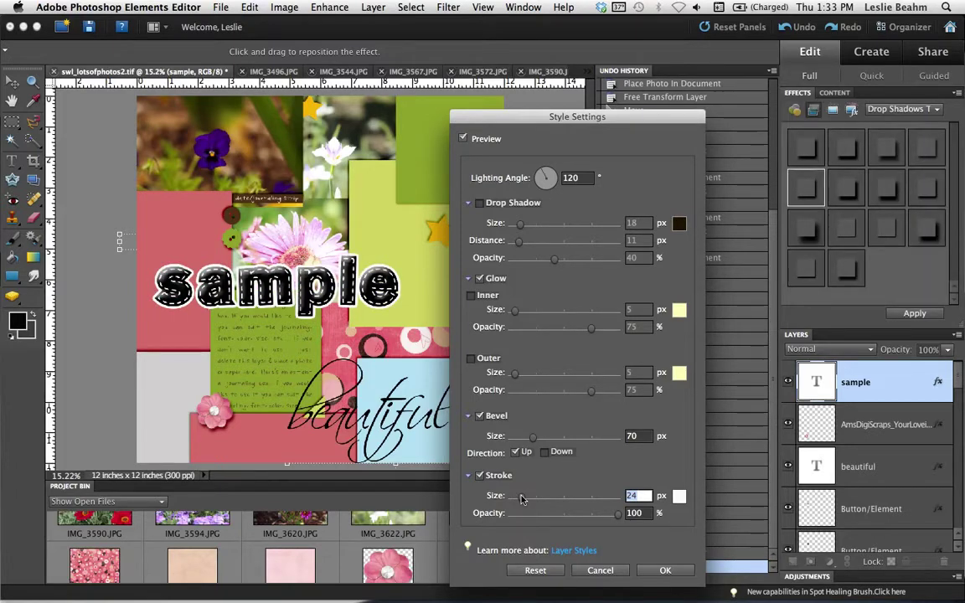
pyautogui.moveTo(520, 500); pyautogui.dragTo(529, 500)
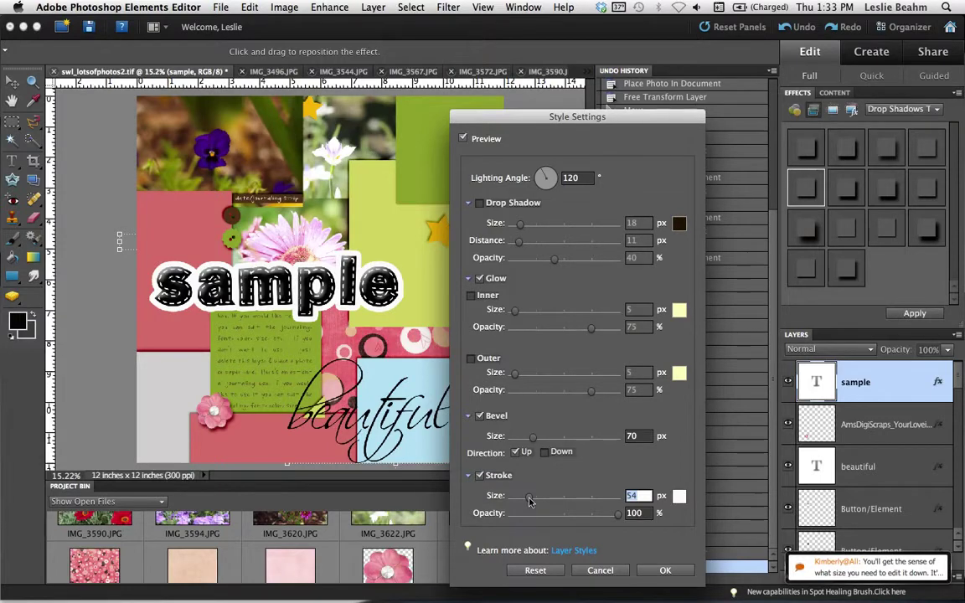
pyautogui.click(662, 571)
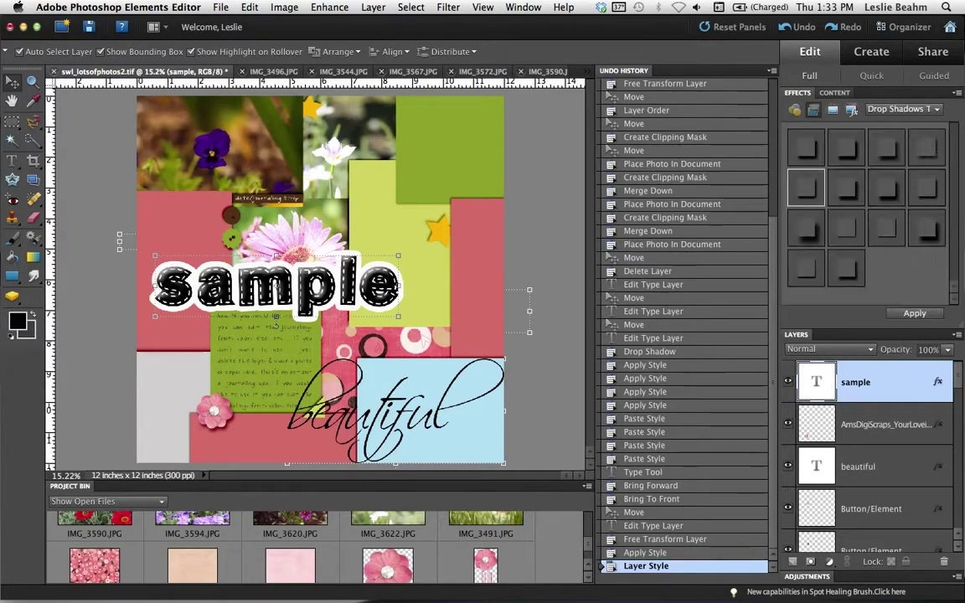
# Try the wording "test" in the styled "sample" text layer and clear it
pyautogui.doubleClick(817, 382)
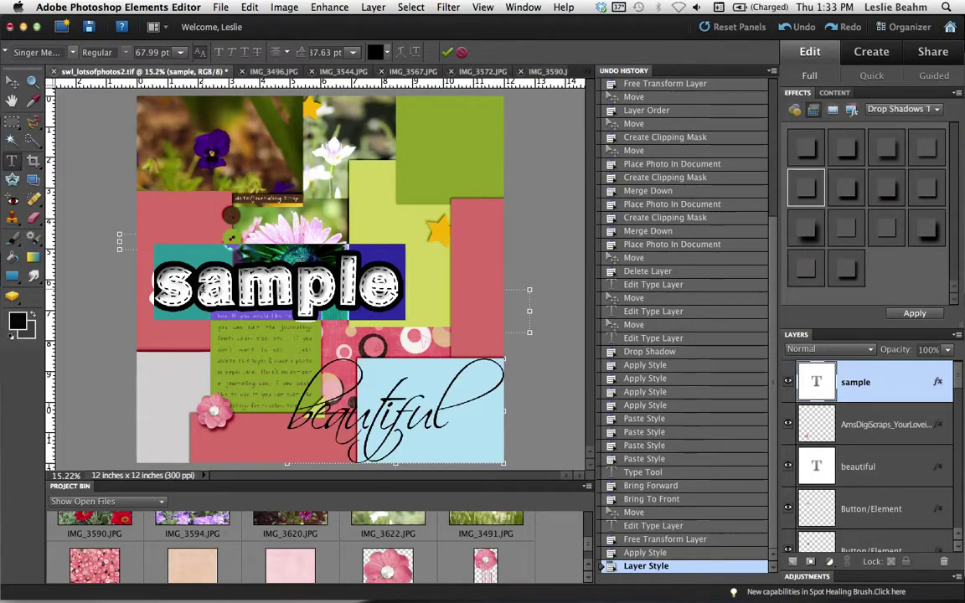
pyautogui.write('test')
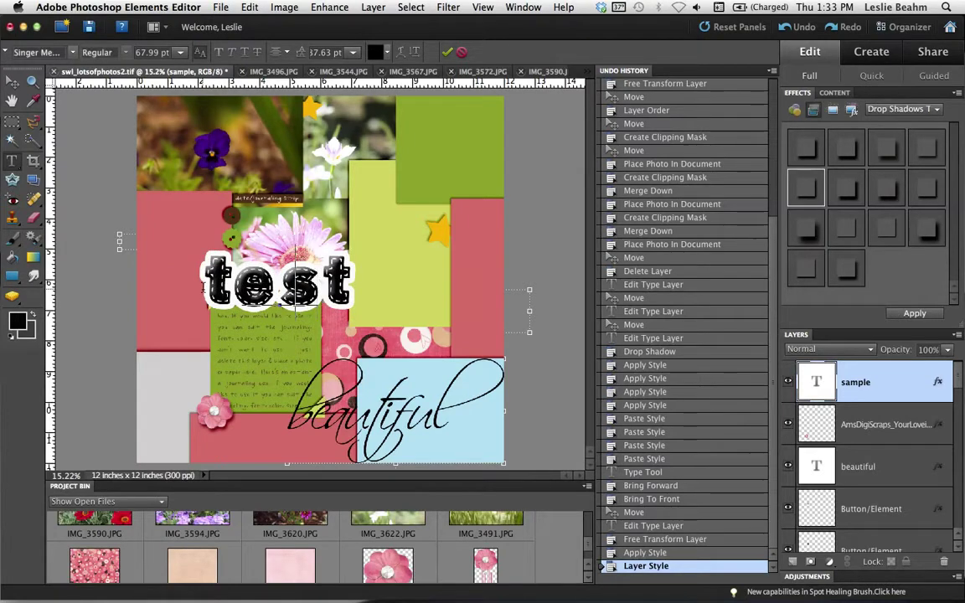
pyautogui.press('BackSpace')
pyautogui.press('BackSpace')
pyautogui.press('BackSpace')
pyautogui.press('BackSpace')
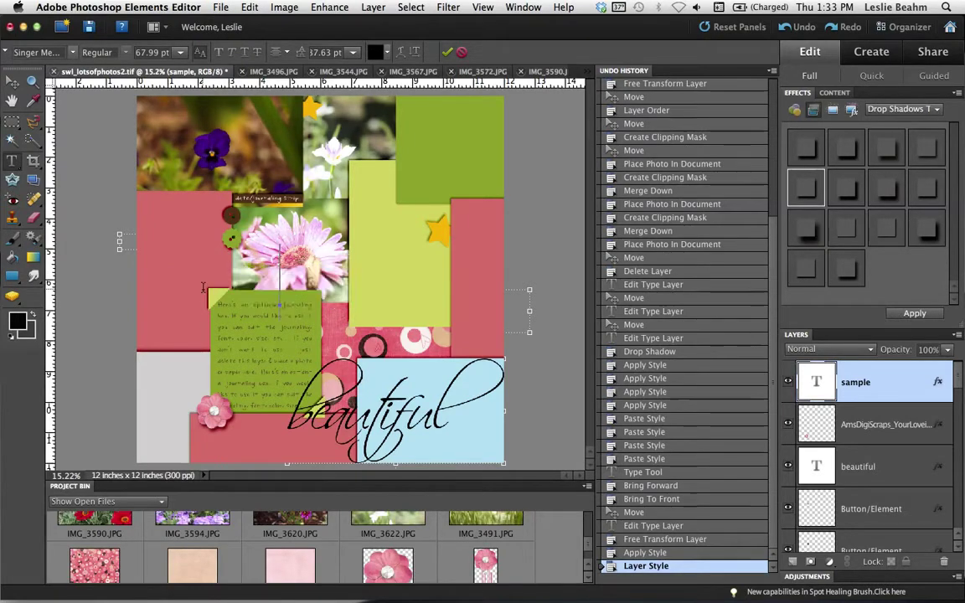
# Enter "cool, huh?" as the wording of the styled text layer and nudge it slightly upward
pyautogui.write('COO')
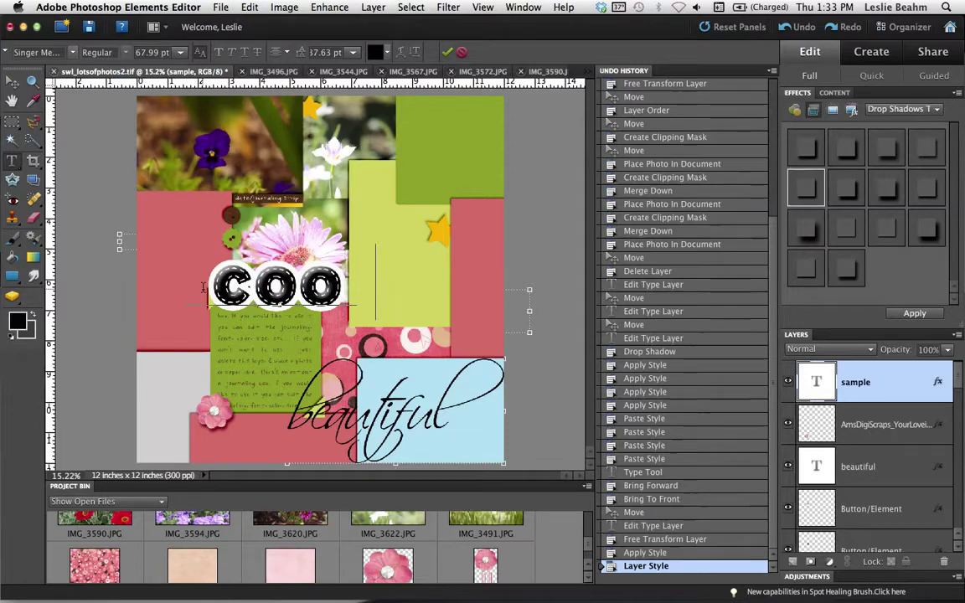
pyautogui.write('l, huh?')
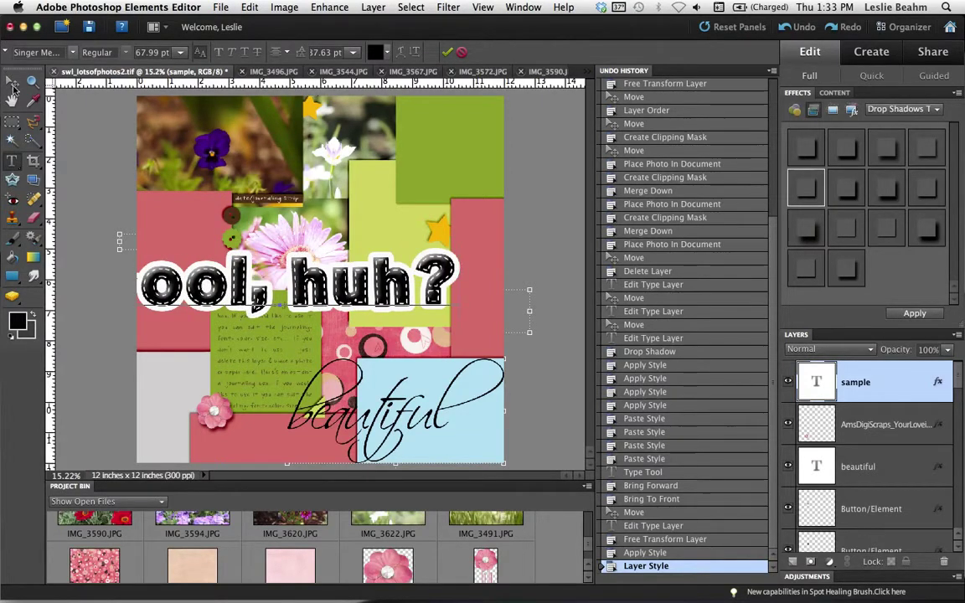
pyautogui.click(12, 81)
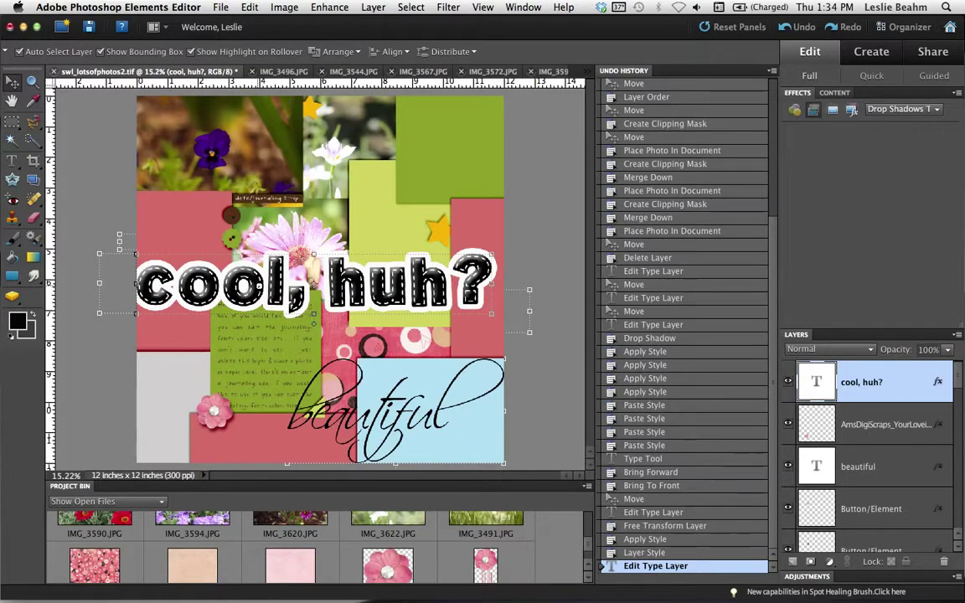
pyautogui.press('Up')
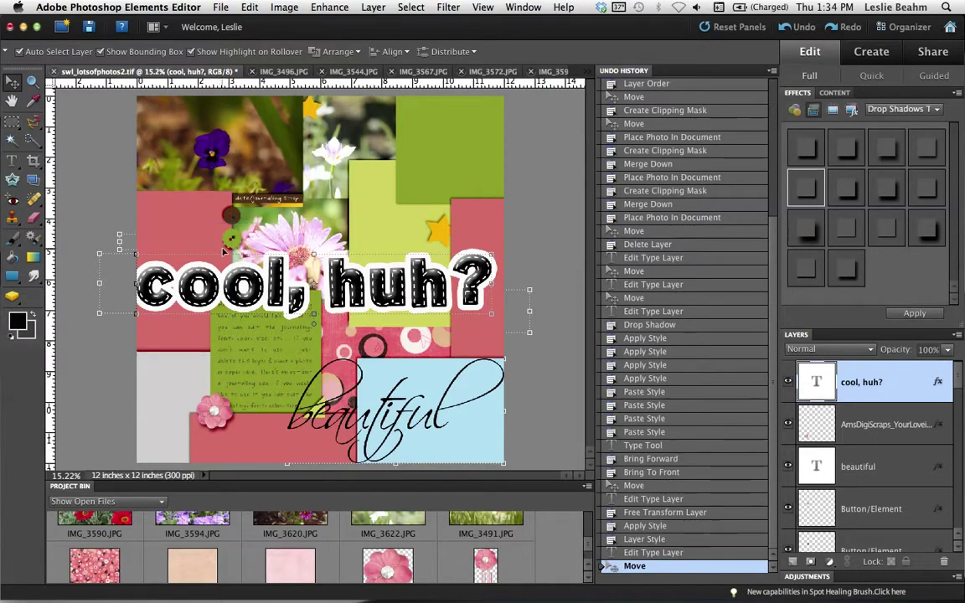
# Hide the "cool, huh?" text layer and select the pink flower photo layer IMG_3572.JPG
pyautogui.click(788, 384)
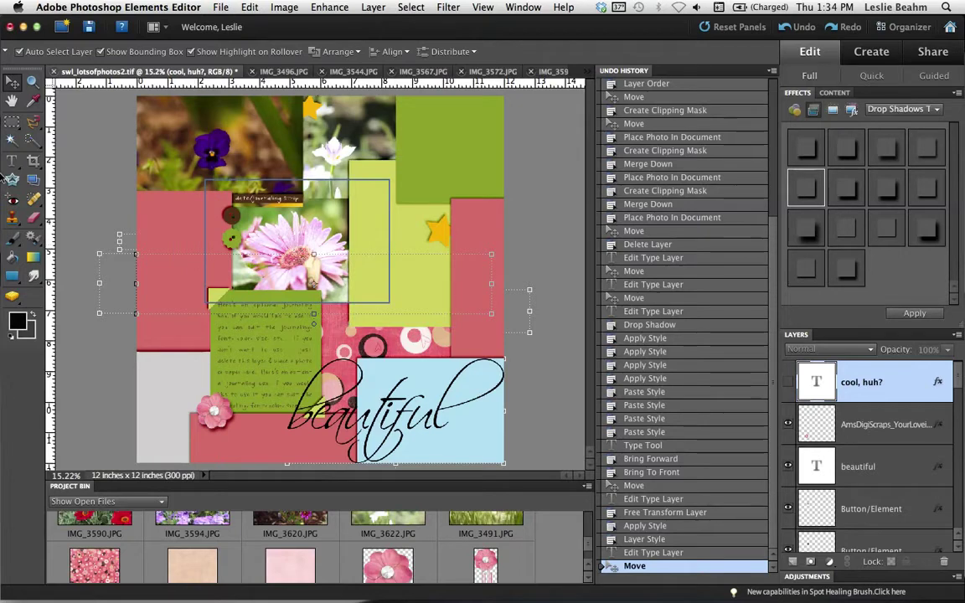
pyautogui.click(13, 122)
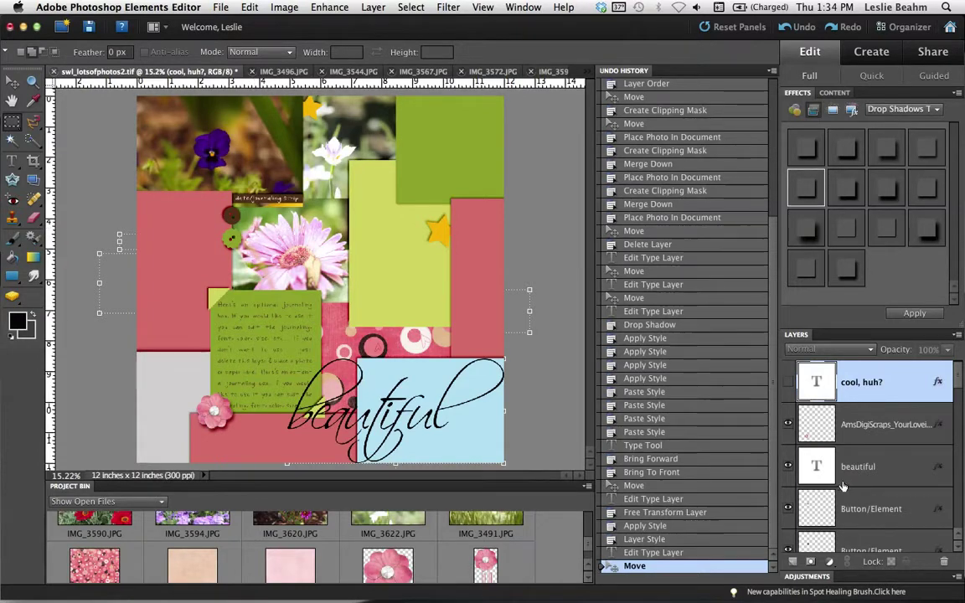
pyautogui.scroll(-5, 843, 486)
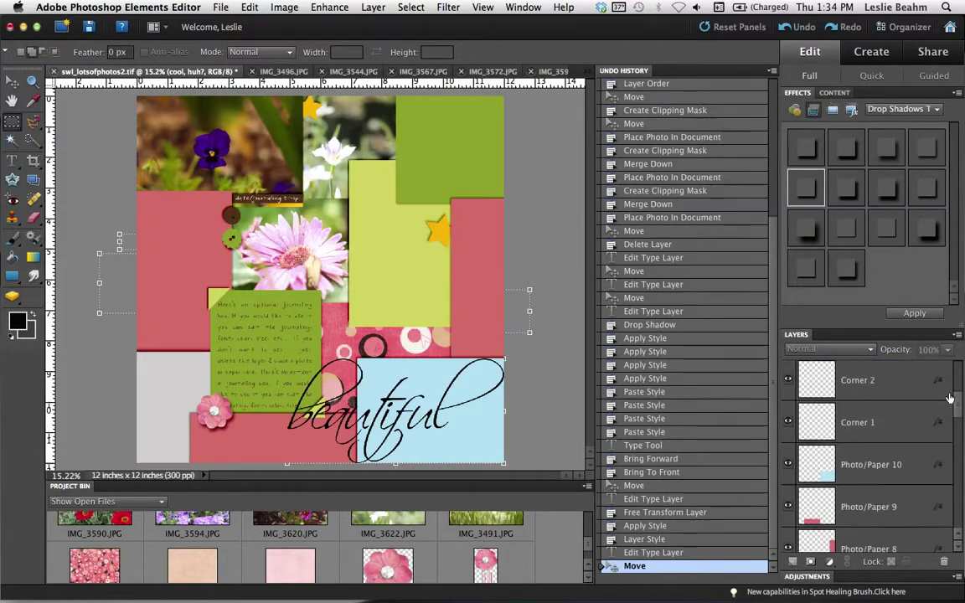
pyautogui.moveTo(959, 398); pyautogui.dragTo(948, 452)
pyautogui.scroll(-4, 949, 452)
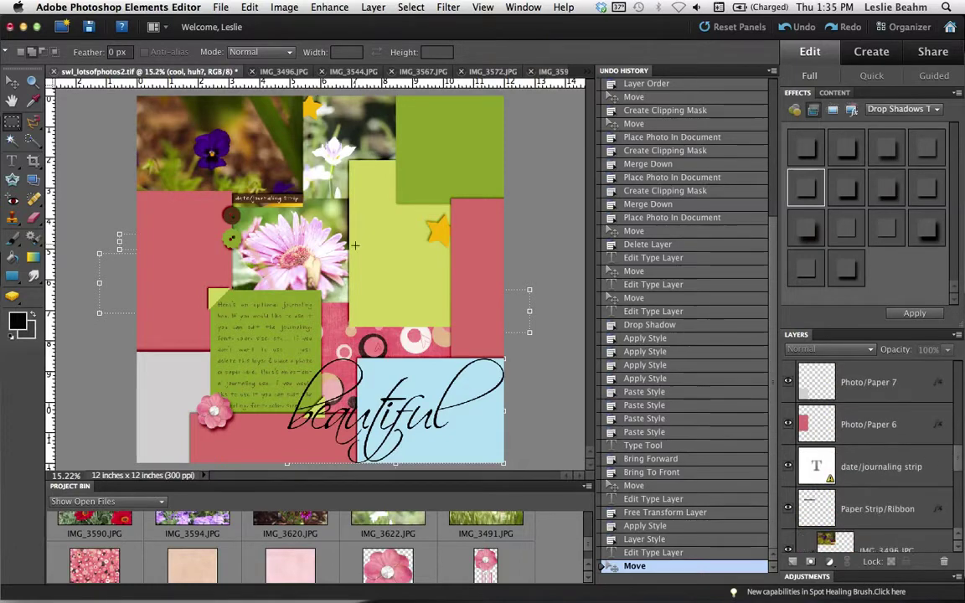
pyautogui.click(13, 82)
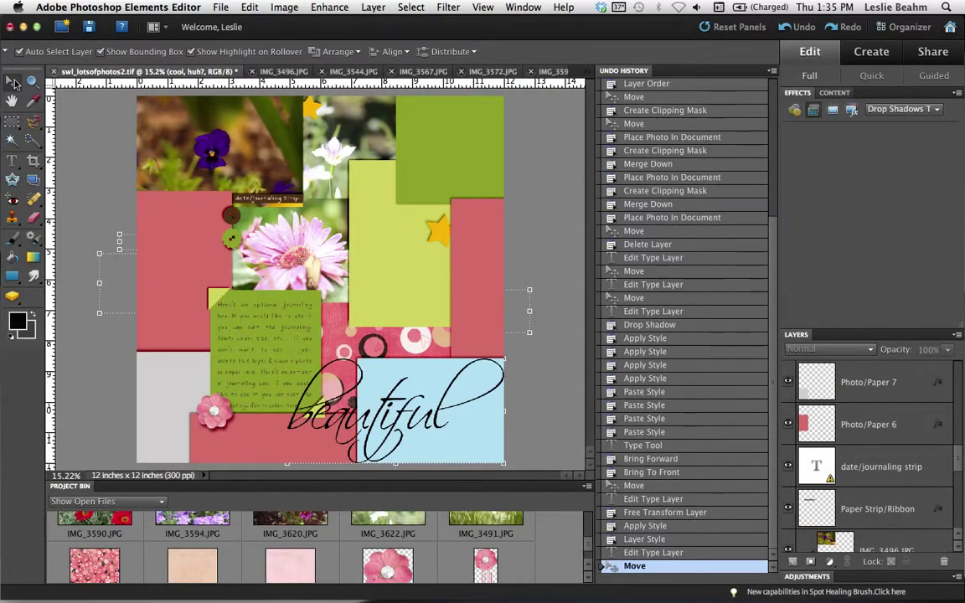
pyautogui.click(288, 245)
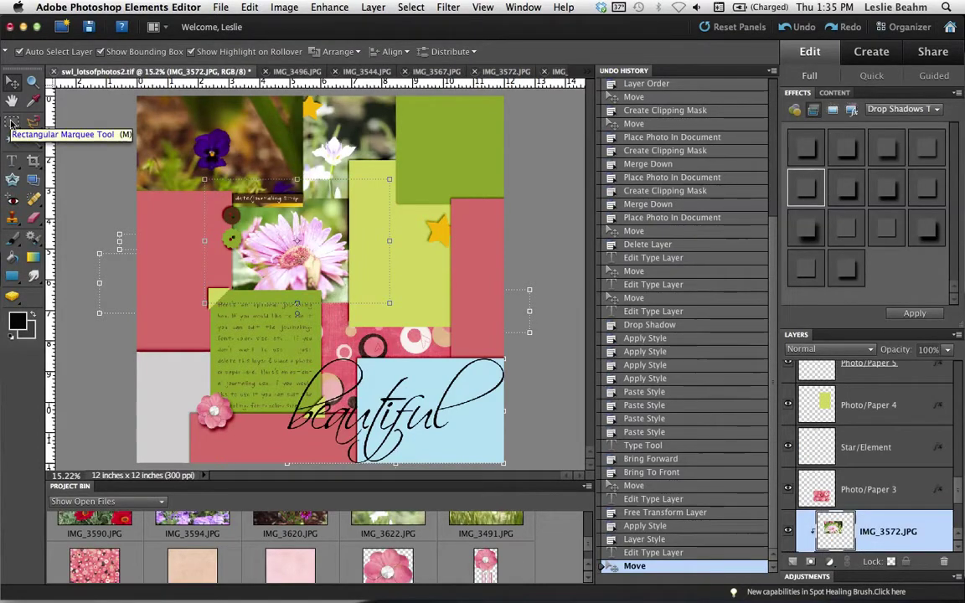
# Marquee a rectangle about 2.4 by 2 inches around the pink flower's centre and paste a copy of it as a new layer
pyautogui.click(13, 123)
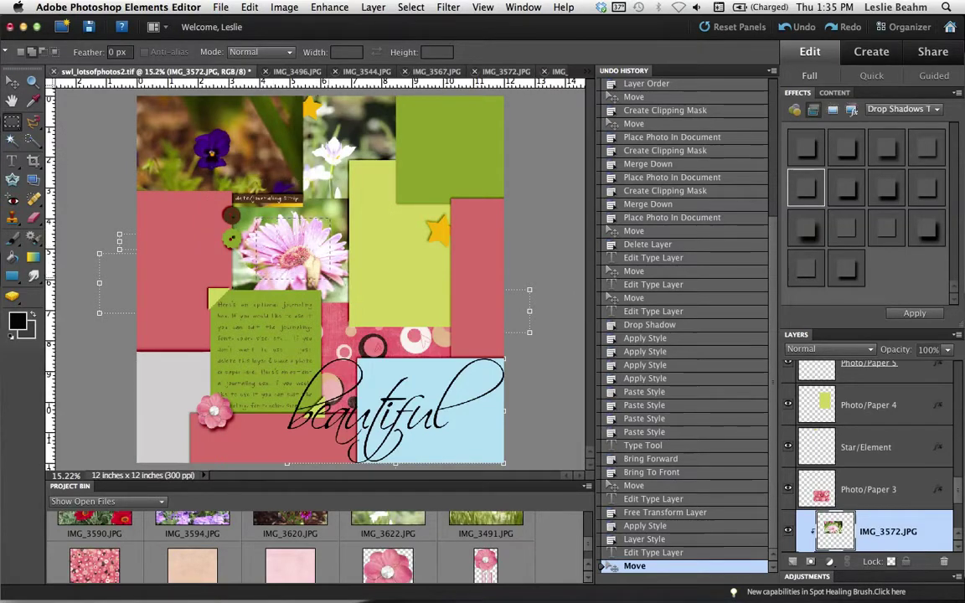
pyautogui.moveTo(255, 216); pyautogui.dragTo(326, 279)
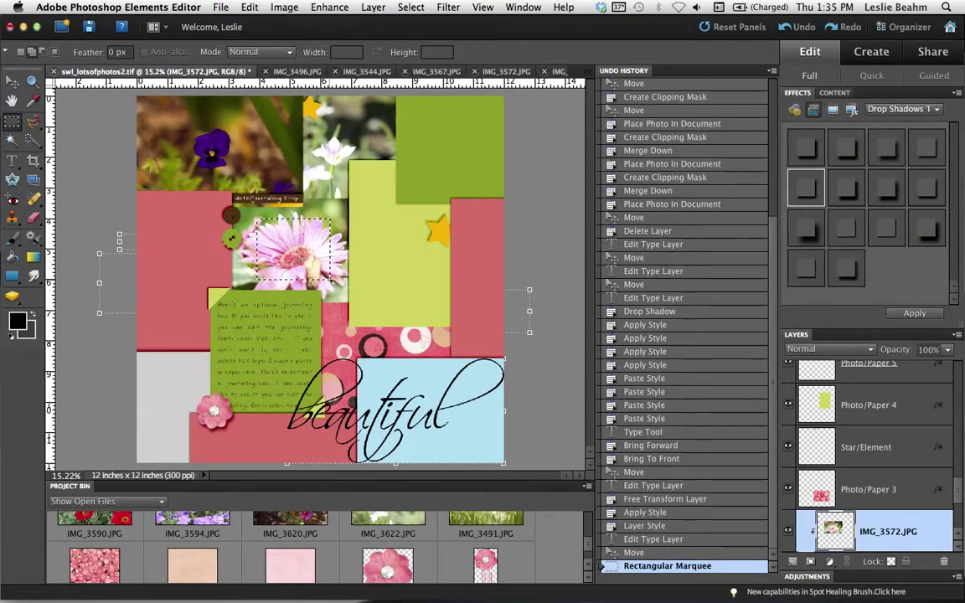
pyautogui.hotkey('ctrl', 'j')
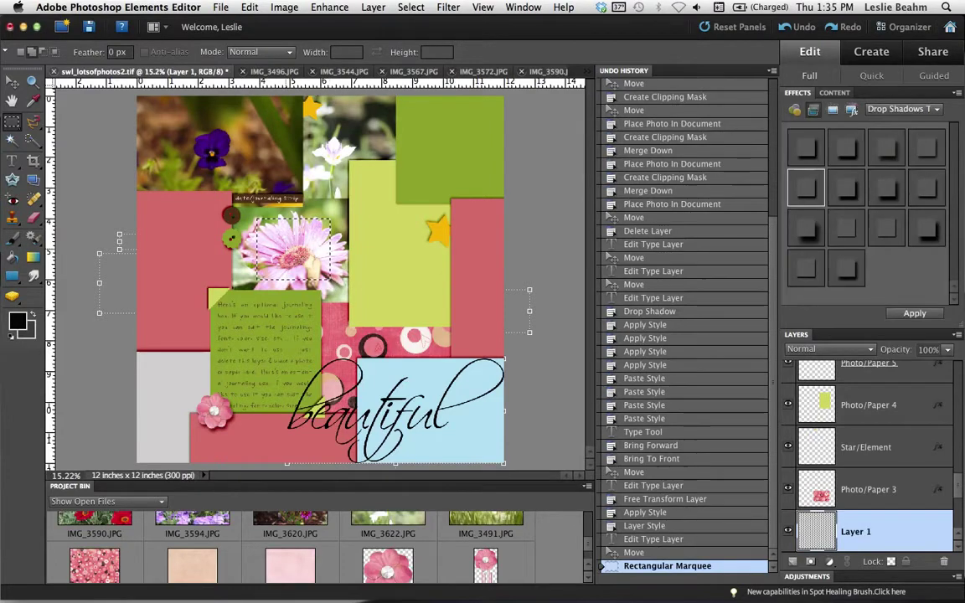
pyautogui.hotkey('ctrl', 'v')
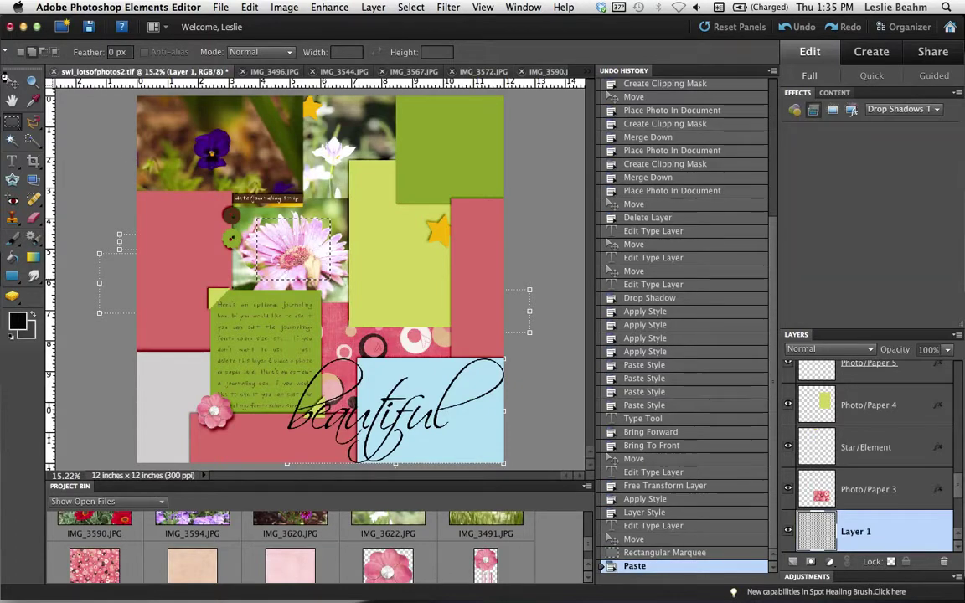
# Send the pasted flower copy, Layer 1, backward beneath the IMG_3572.JPG photo layer and clear the selection
pyautogui.click(12, 83)
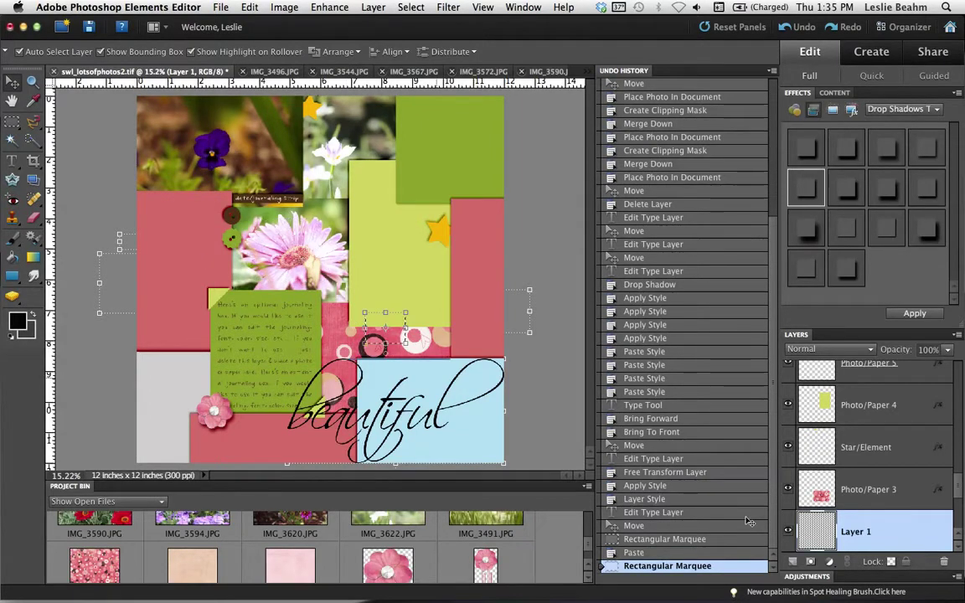
pyautogui.press('super+bracketleft')
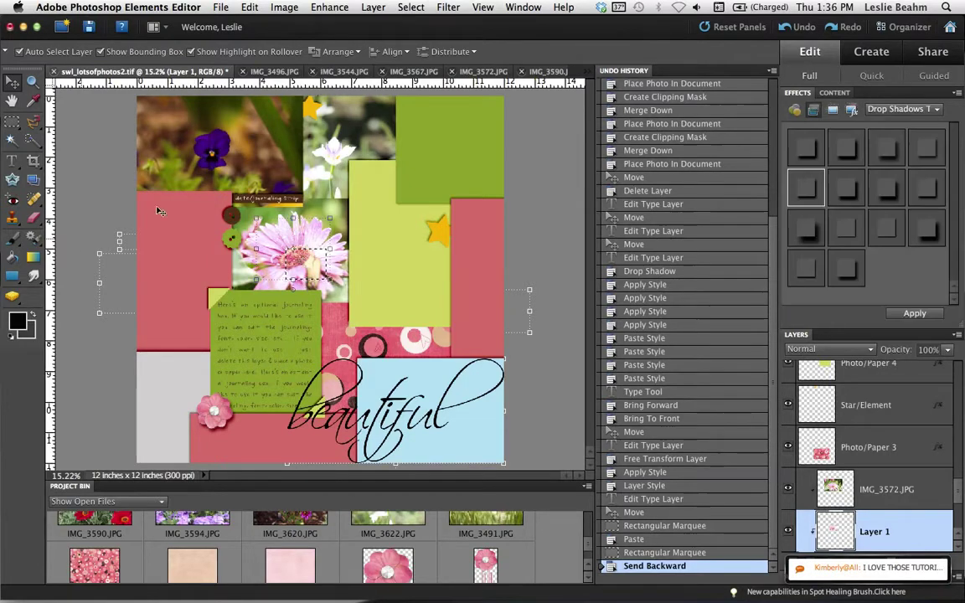
pyautogui.press('super+d')
pyautogui.click(116, 181)
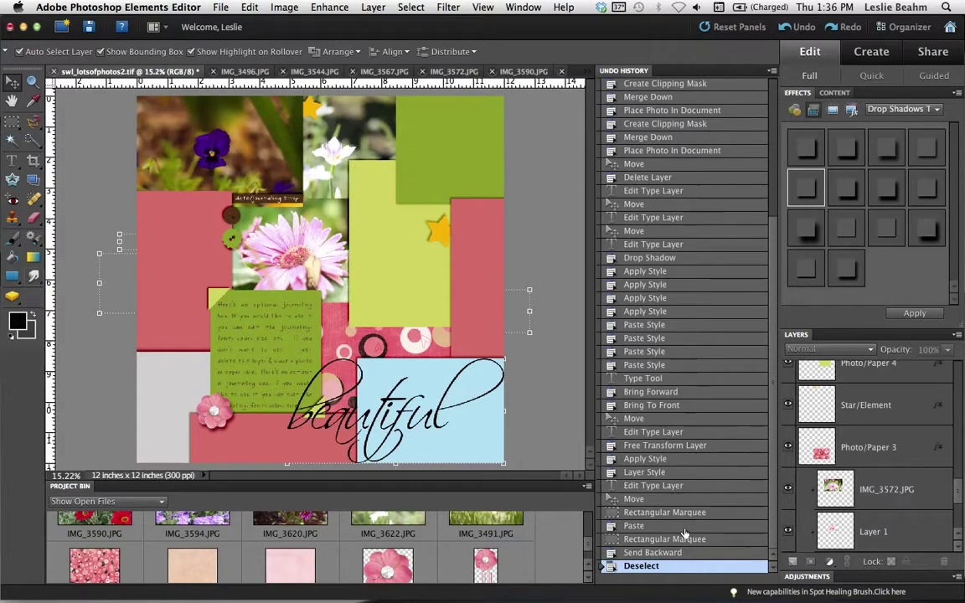
# Bring up the join.me chat, return to Photoshop Elements and move the chat window off the collage onto the undo history
pyautogui.moveTo(862, 587)
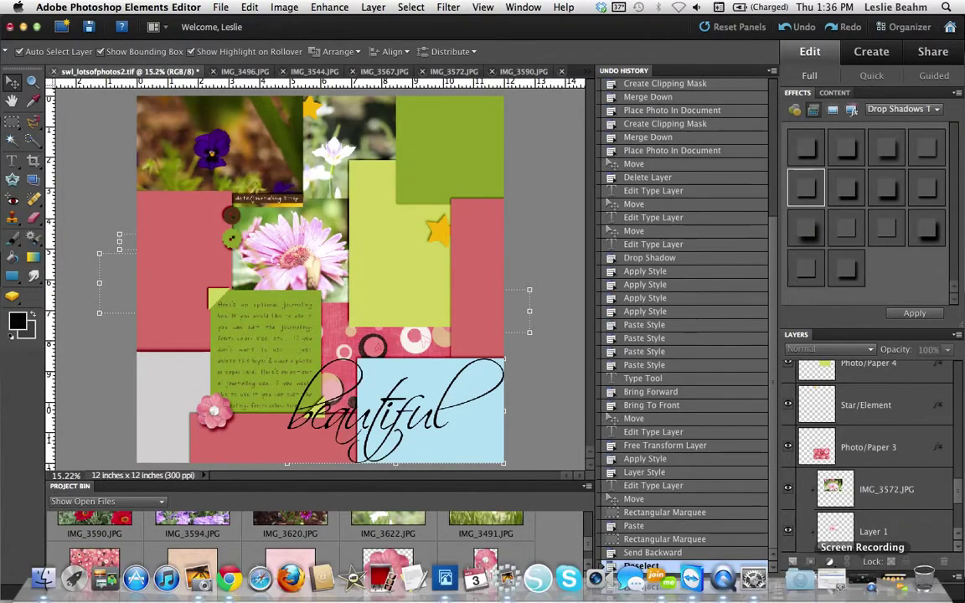
pyautogui.click(894, 582)
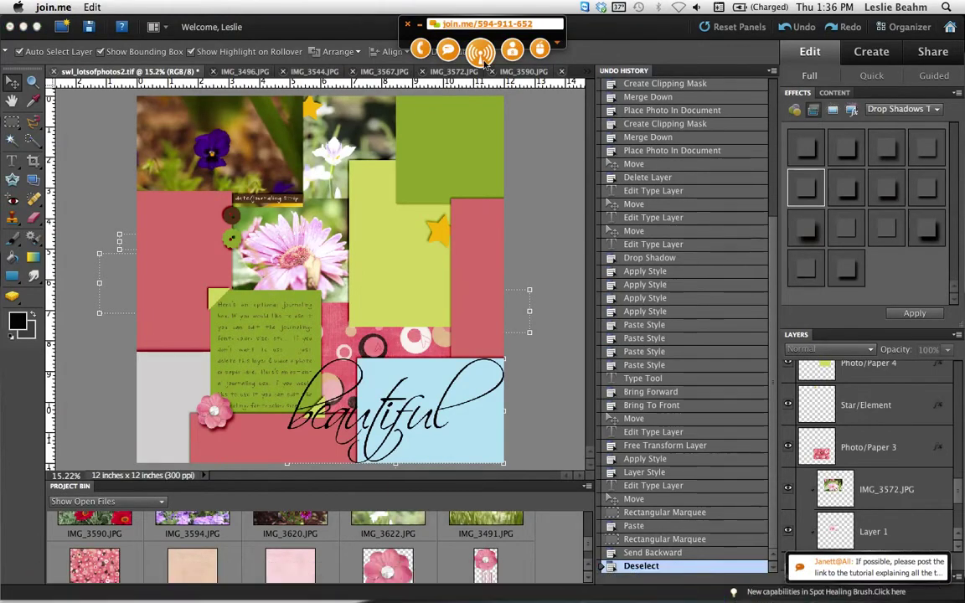
pyautogui.click(482, 57)
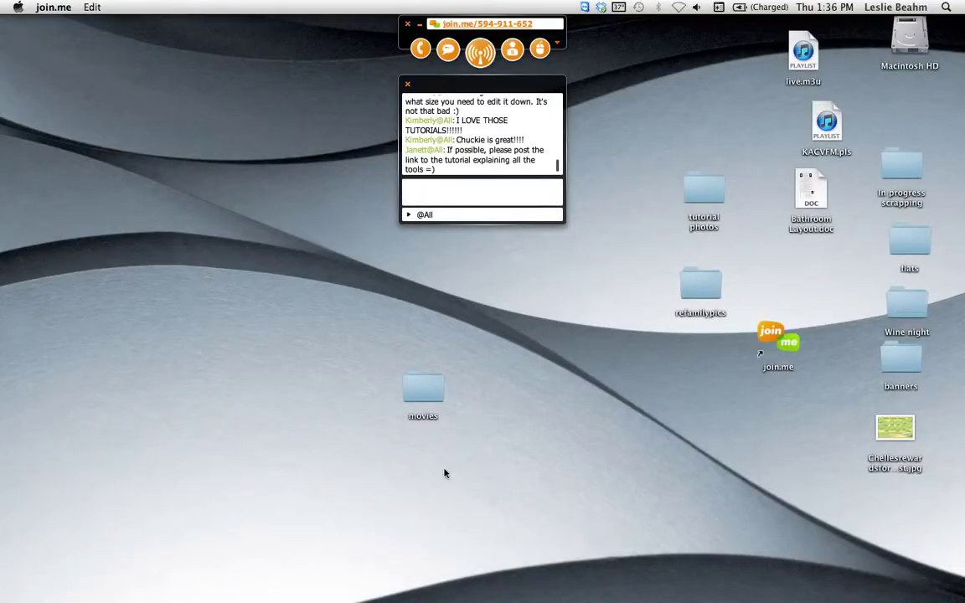
pyautogui.moveTo(393, 594)
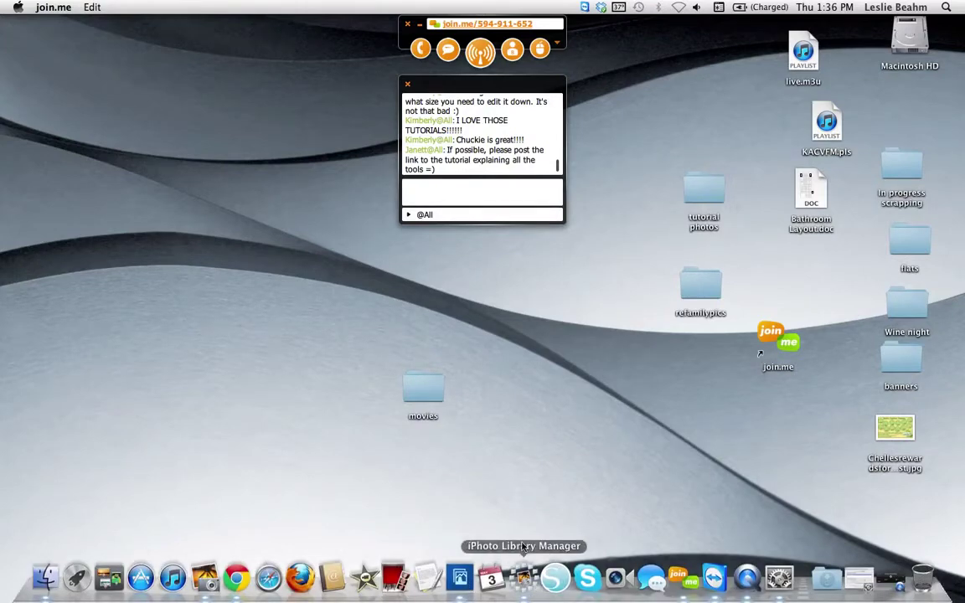
pyautogui.moveTo(492, 587)
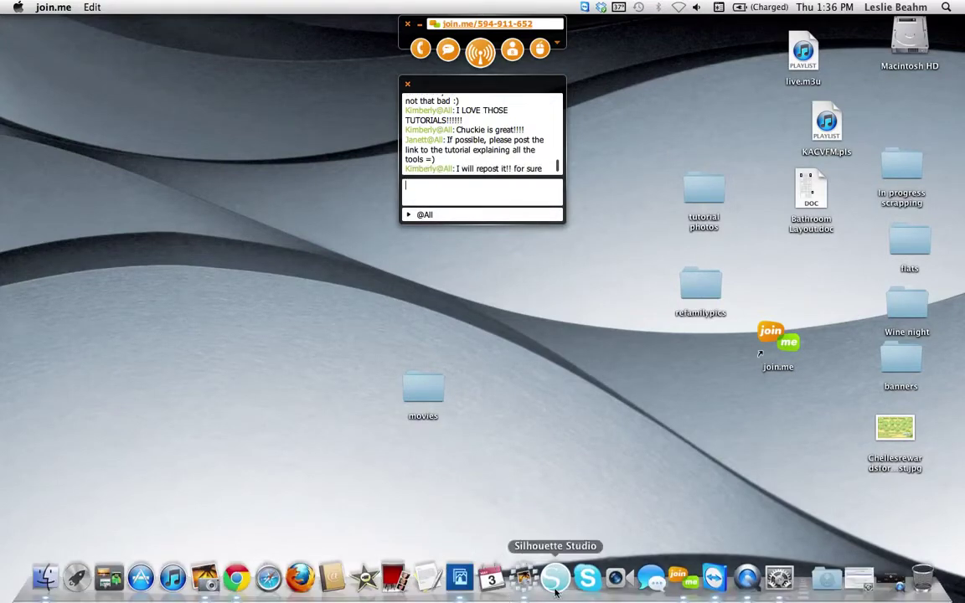
pyautogui.click(470, 579)
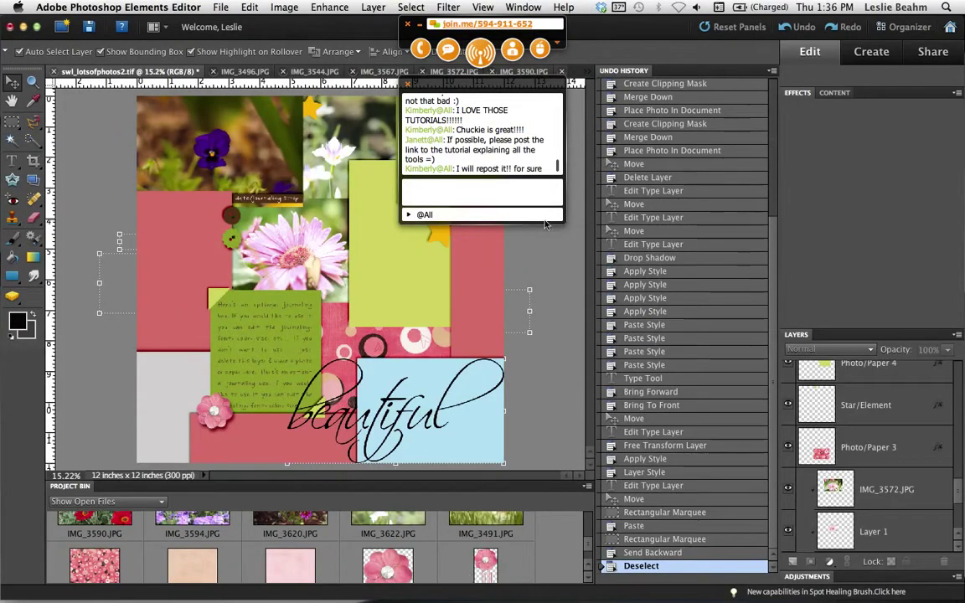
pyautogui.click(435, 48)
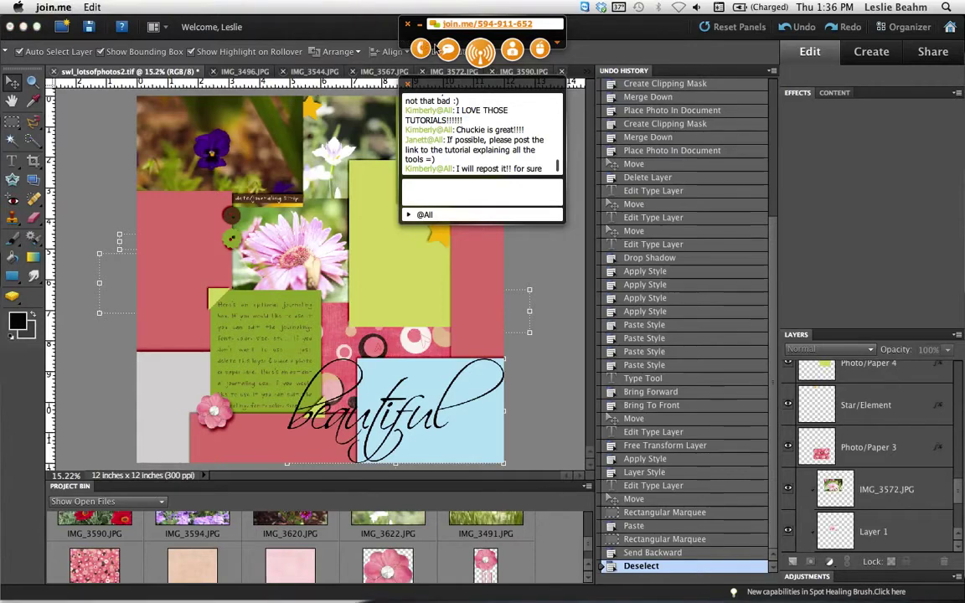
pyautogui.moveTo(435, 49); pyautogui.dragTo(595, 55)
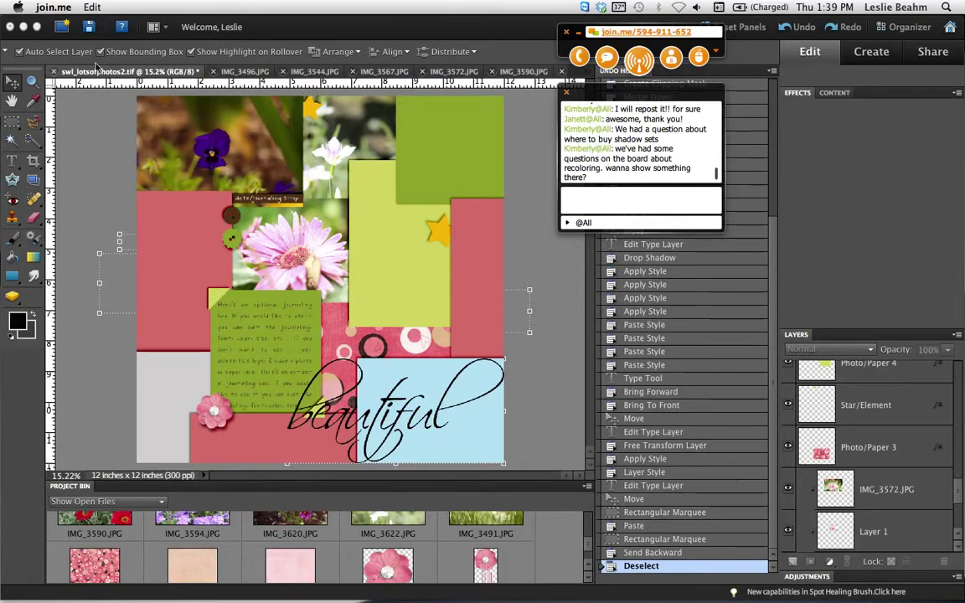
# Review the Save As options and available file formats for swl_lotsofphotos2.tif without saving the file
pyautogui.click(55, 71)
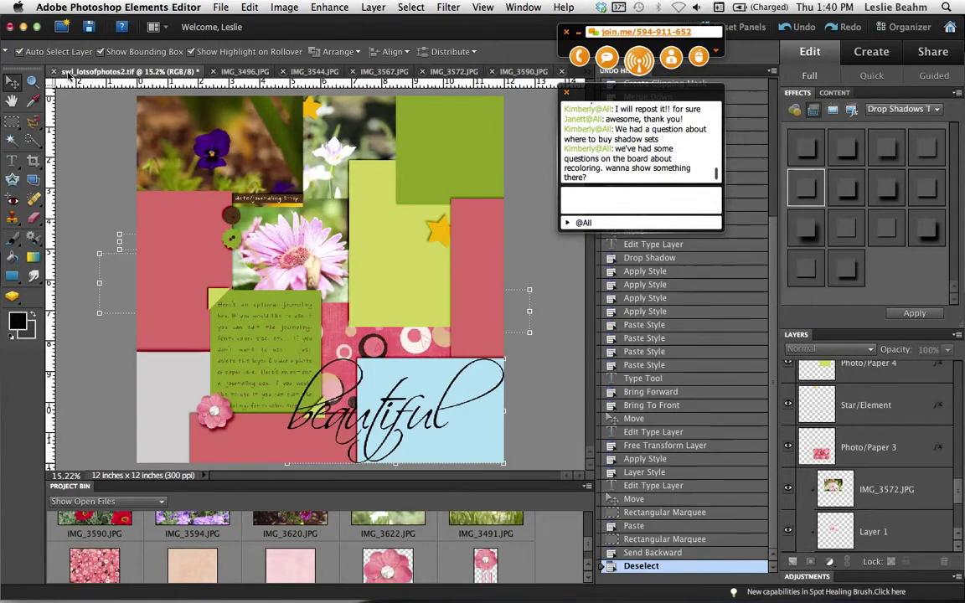
pyautogui.click(221, 8)
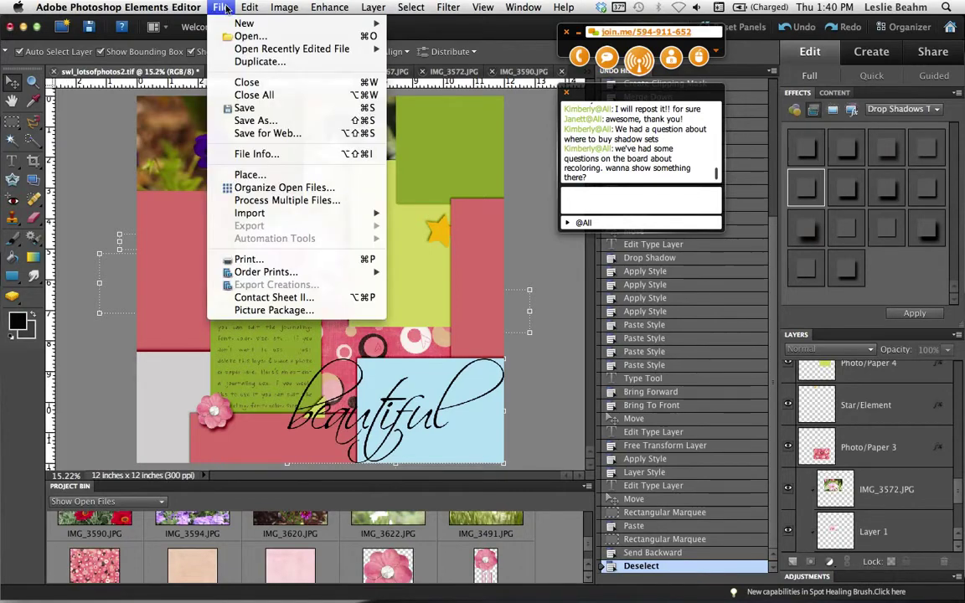
pyautogui.click(245, 123)
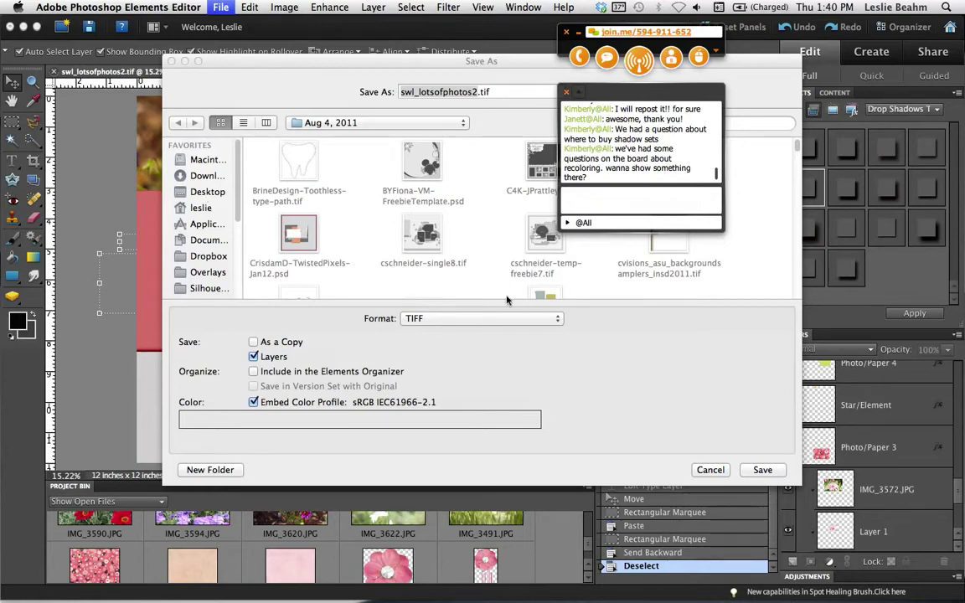
pyautogui.click(558, 320)
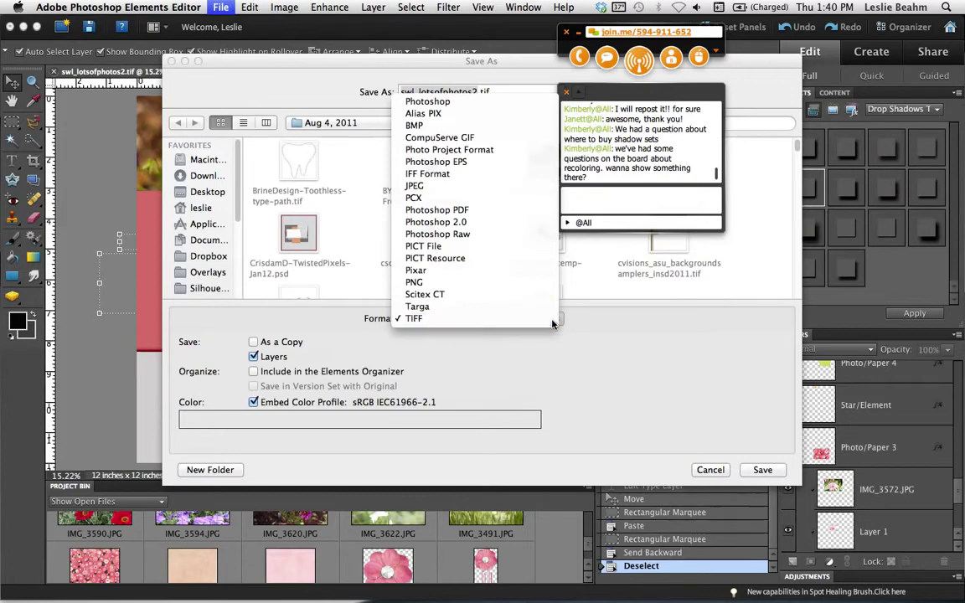
pyautogui.click(552, 323)
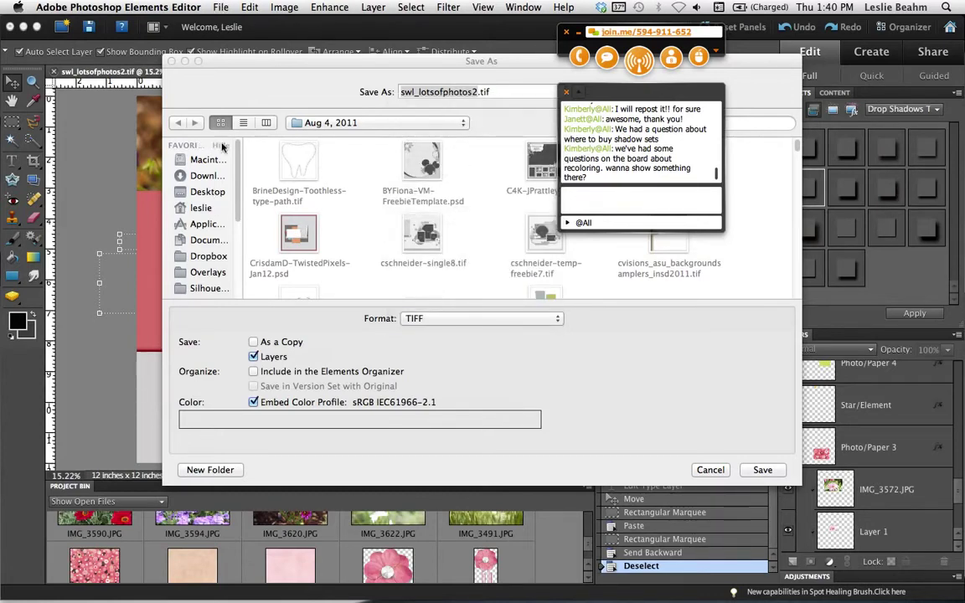
pyautogui.click(708, 469)
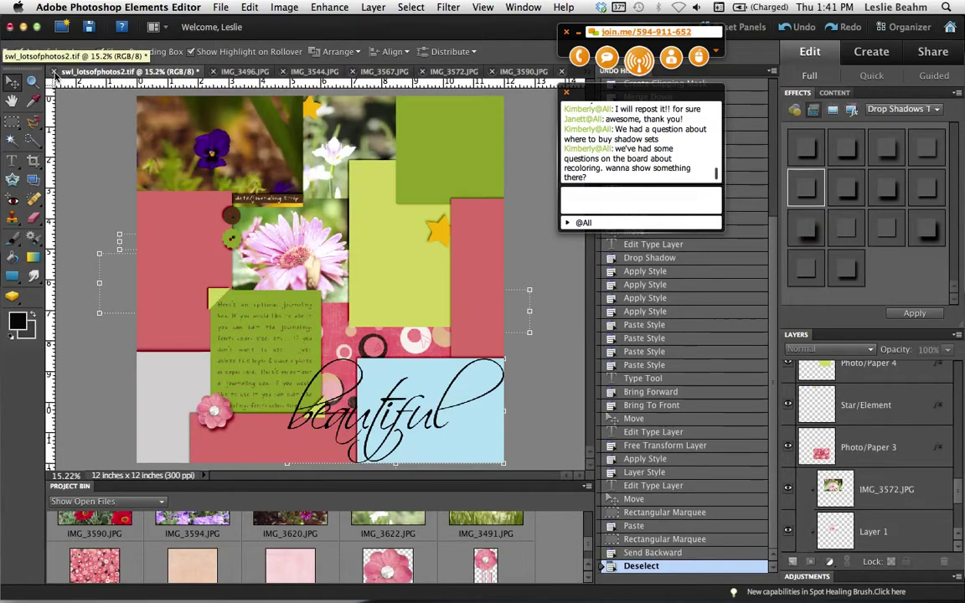
# Close swl_lotsofphotos2.tif without saving its changes
pyautogui.click(55, 72)
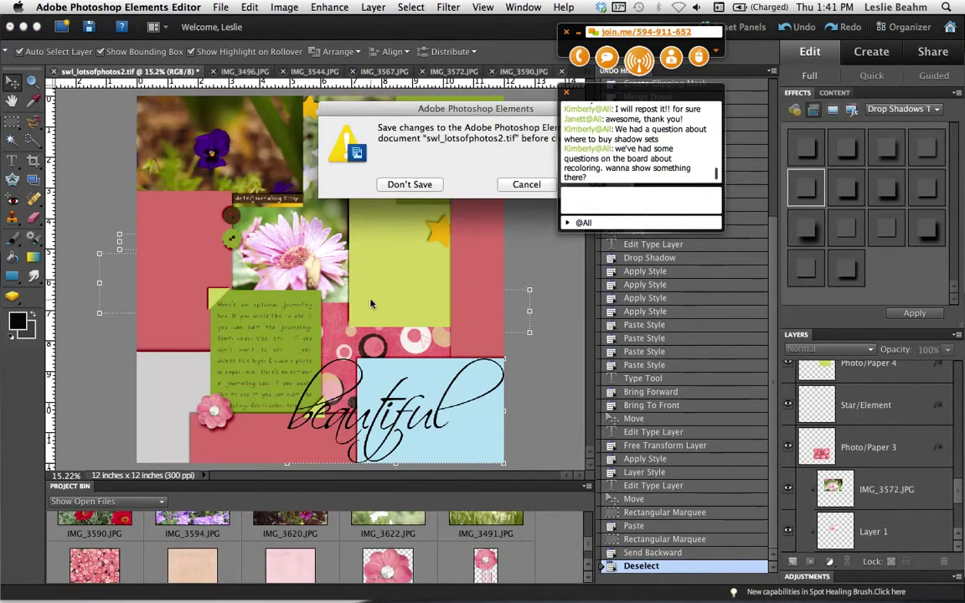
pyautogui.click(410, 185)
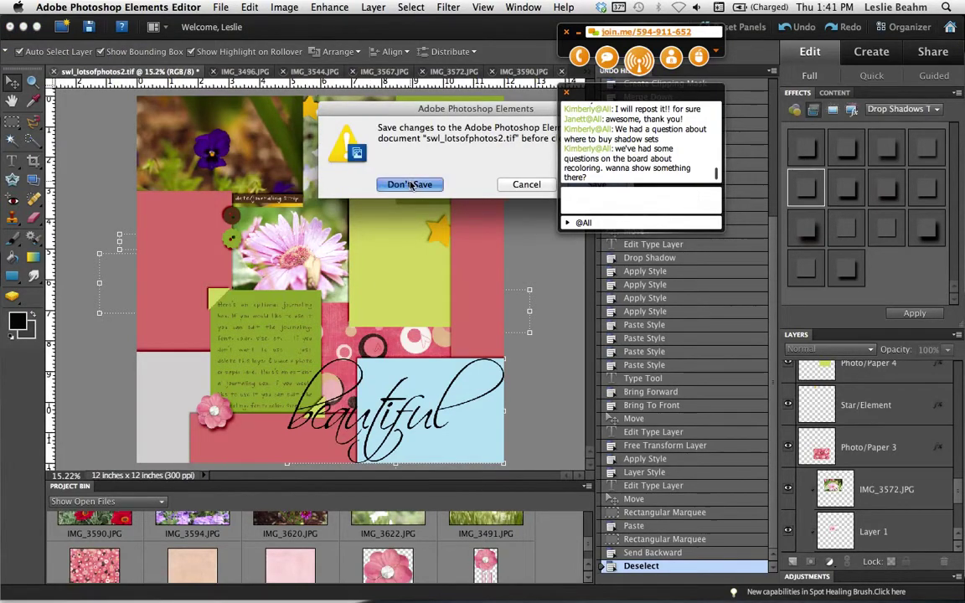
pyautogui.click(411, 185)
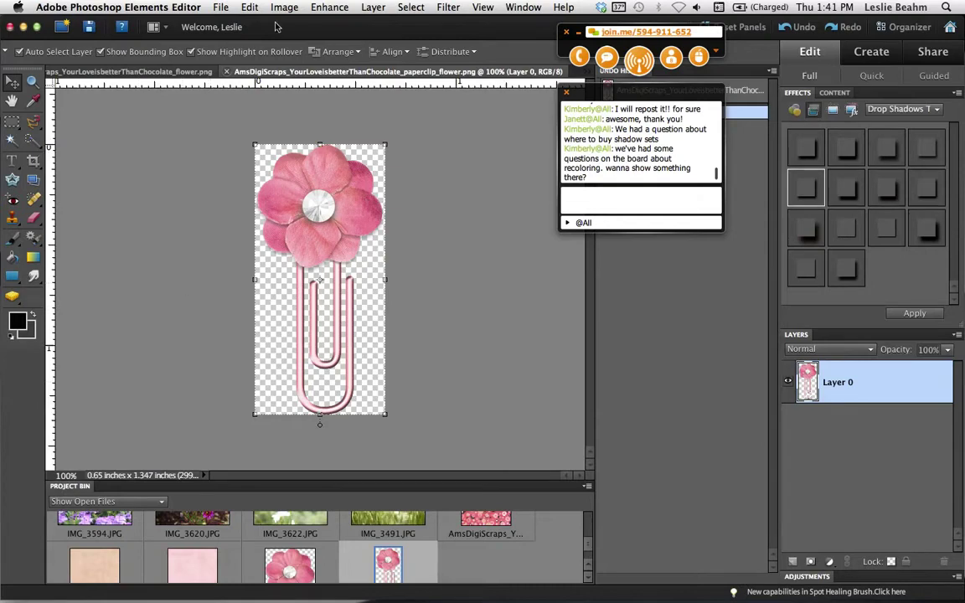
# Start Replace Color on the flower paperclip and sample a petal's pink, fb9495, as the colour to replace, moving the chat window aside
pyautogui.click(318, 9)
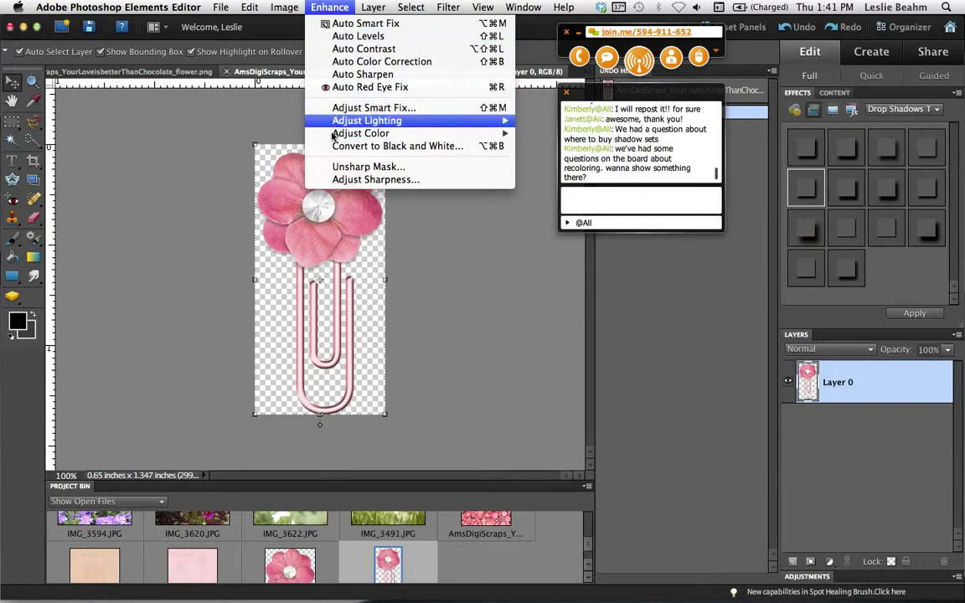
pyautogui.moveTo(333, 135)
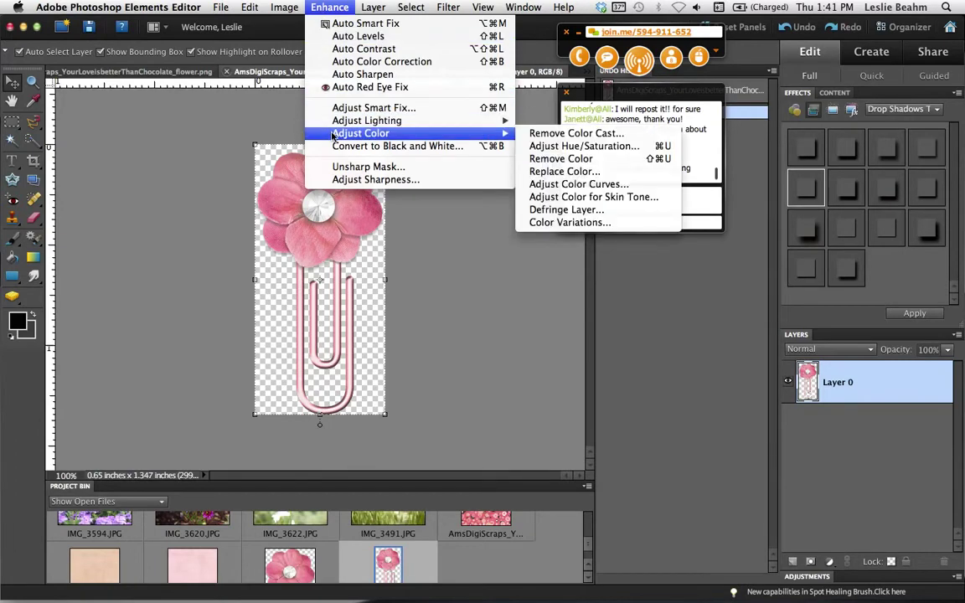
pyautogui.click(557, 172)
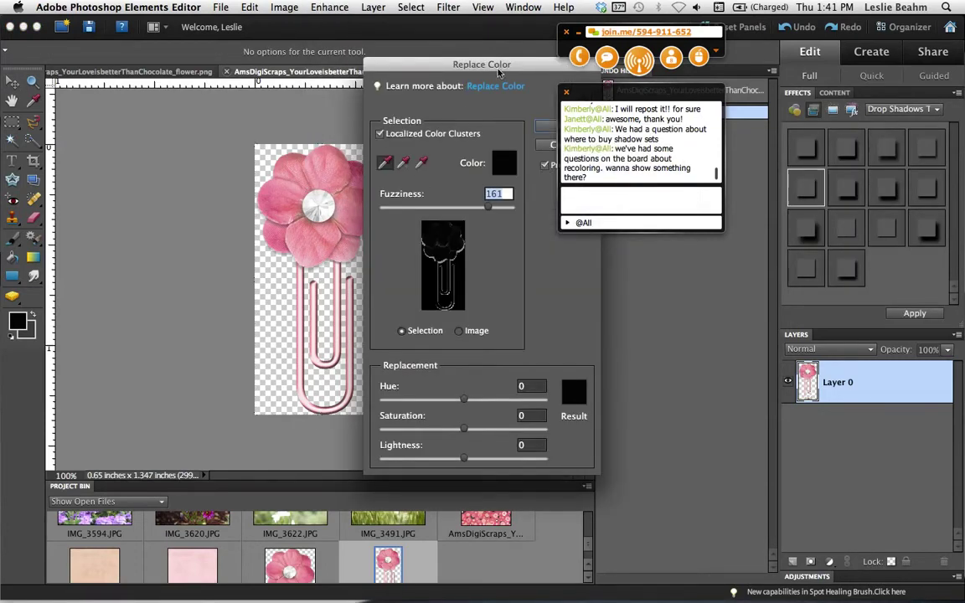
pyautogui.moveTo(498, 73); pyautogui.dragTo(510, 71)
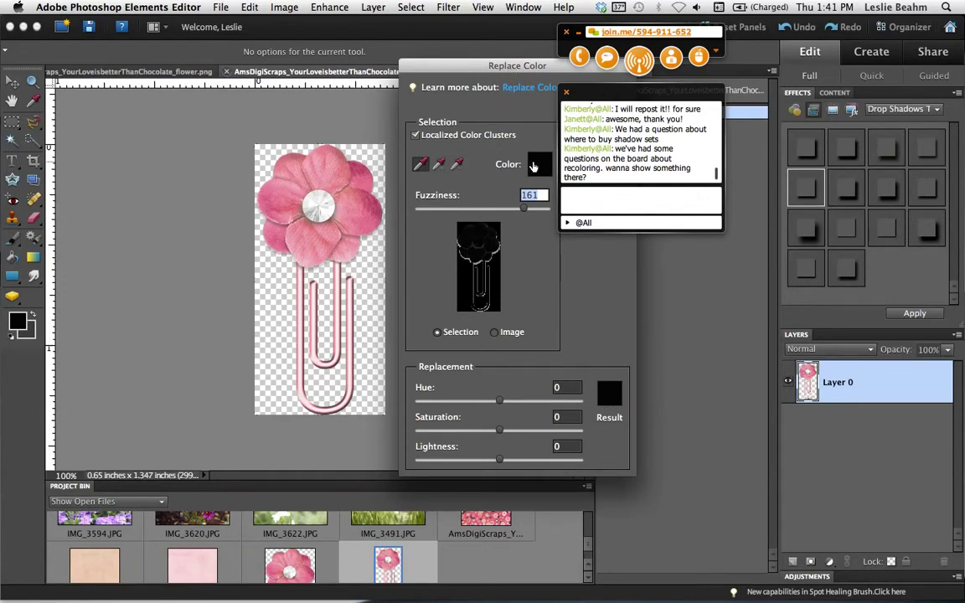
pyautogui.click(531, 163)
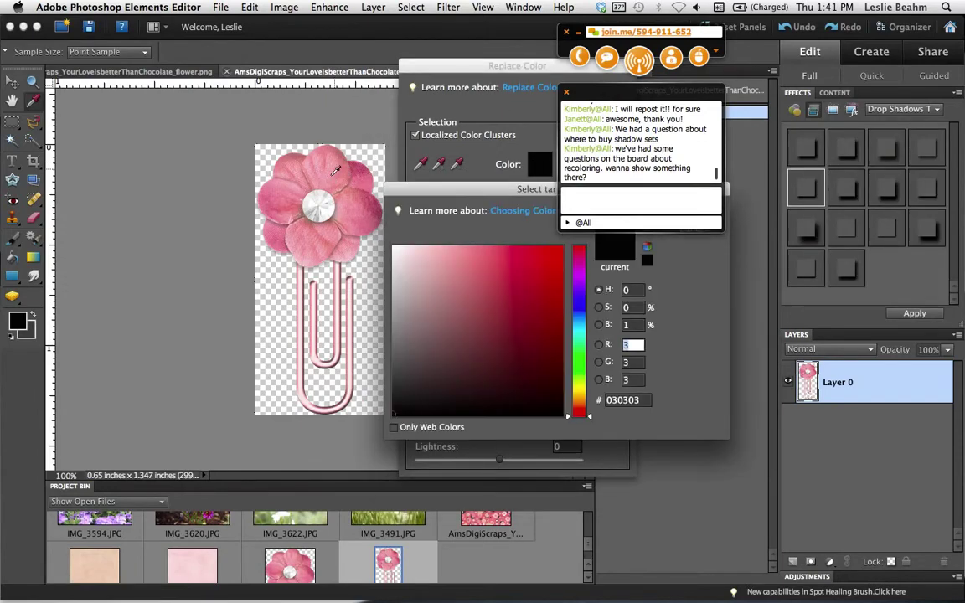
pyautogui.click(335, 170)
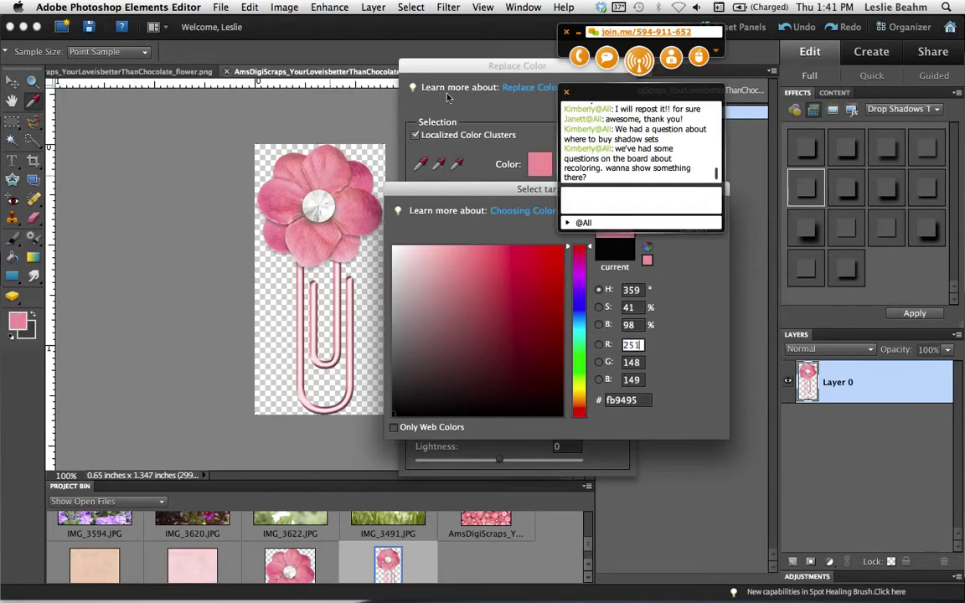
pyautogui.click(629, 92)
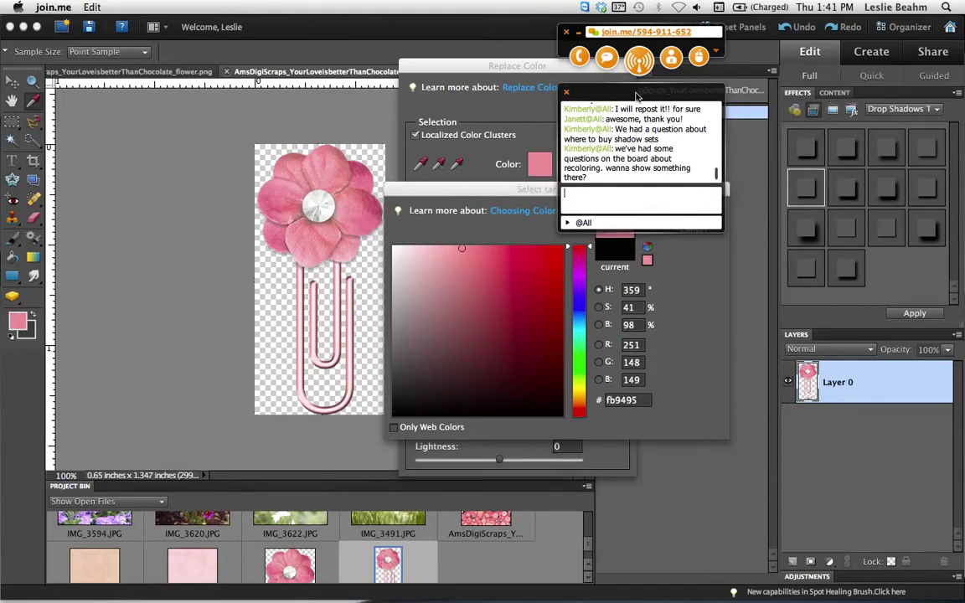
pyautogui.moveTo(566, 44); pyautogui.dragTo(738, 68)
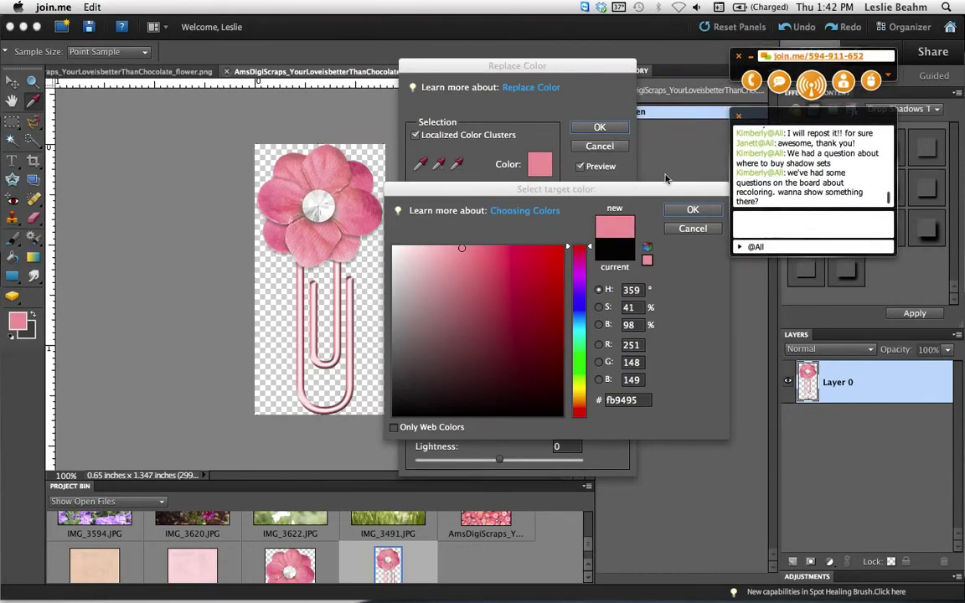
pyautogui.click(692, 213)
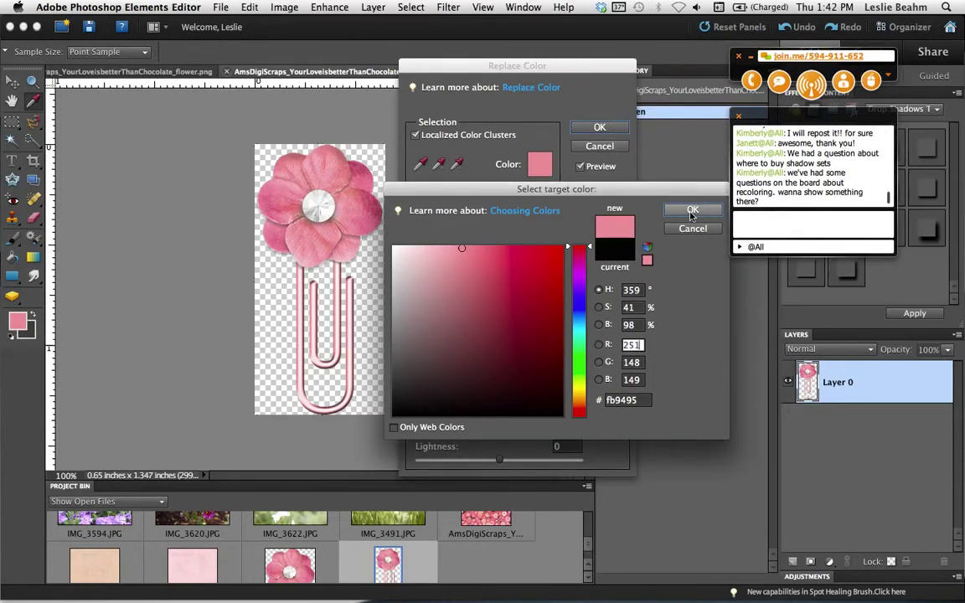
pyautogui.click(692, 212)
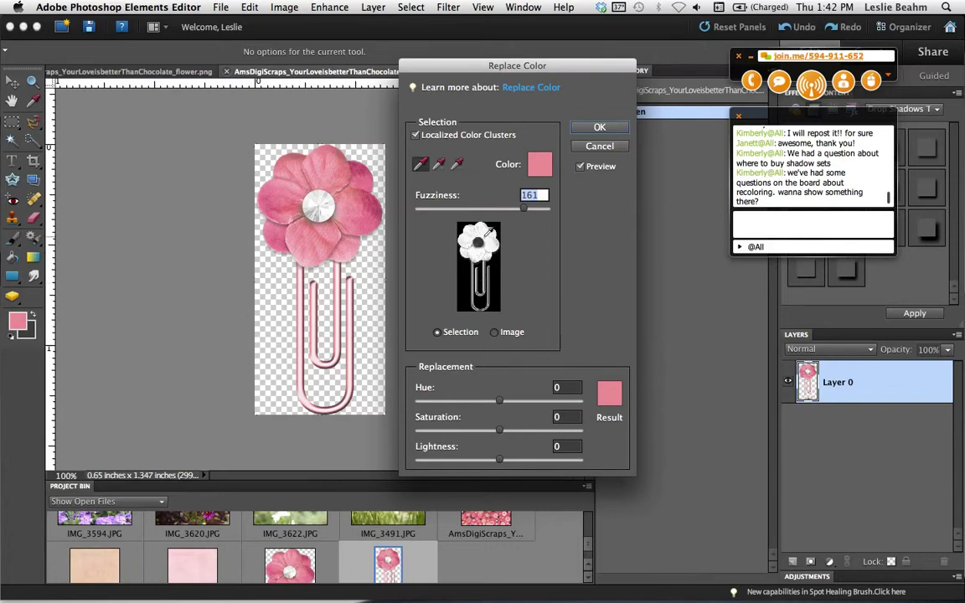
# Set the replacement result colour to periwinkle blue 707fec for the flower paperclip, after trying lighter and darker blues
pyautogui.click(604, 397)
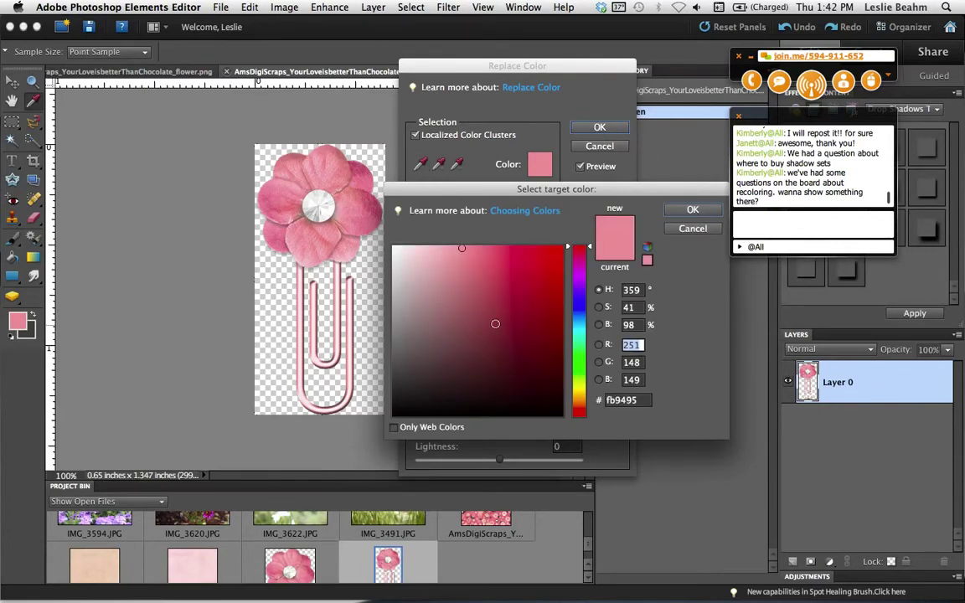
pyautogui.click(582, 308)
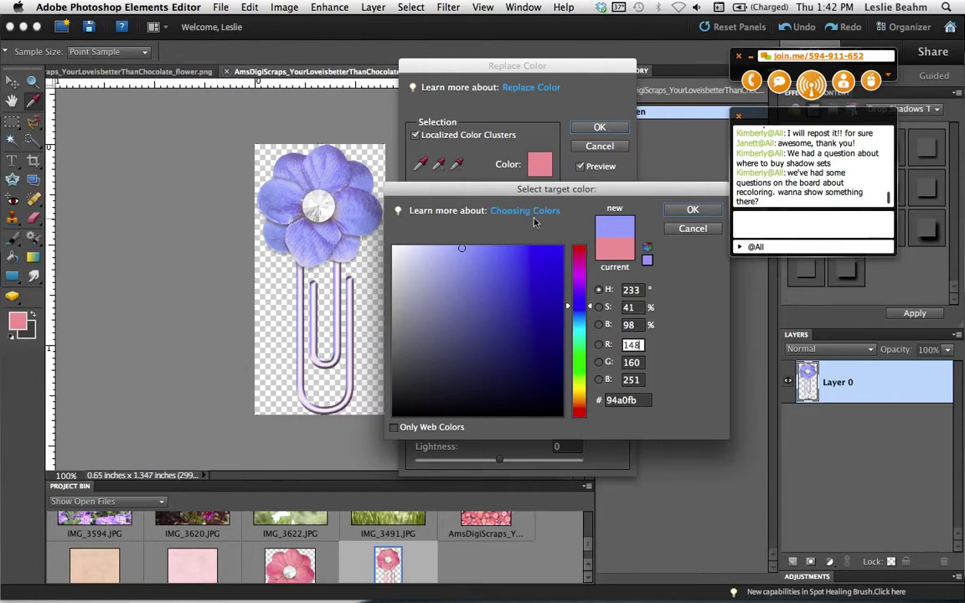
pyautogui.moveTo(497, 306); pyautogui.dragTo(536, 309)
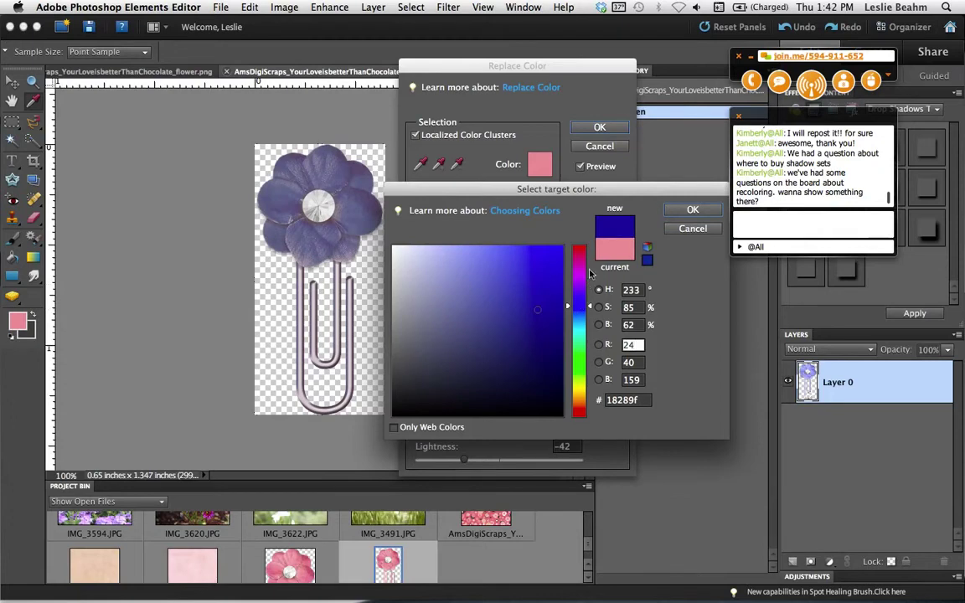
pyautogui.click(482, 258)
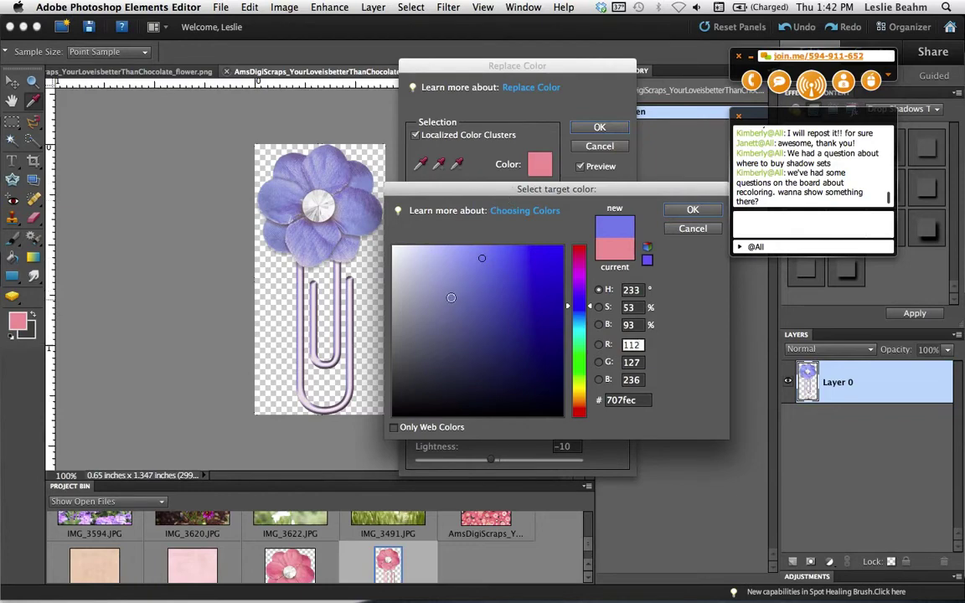
pyautogui.click(687, 213)
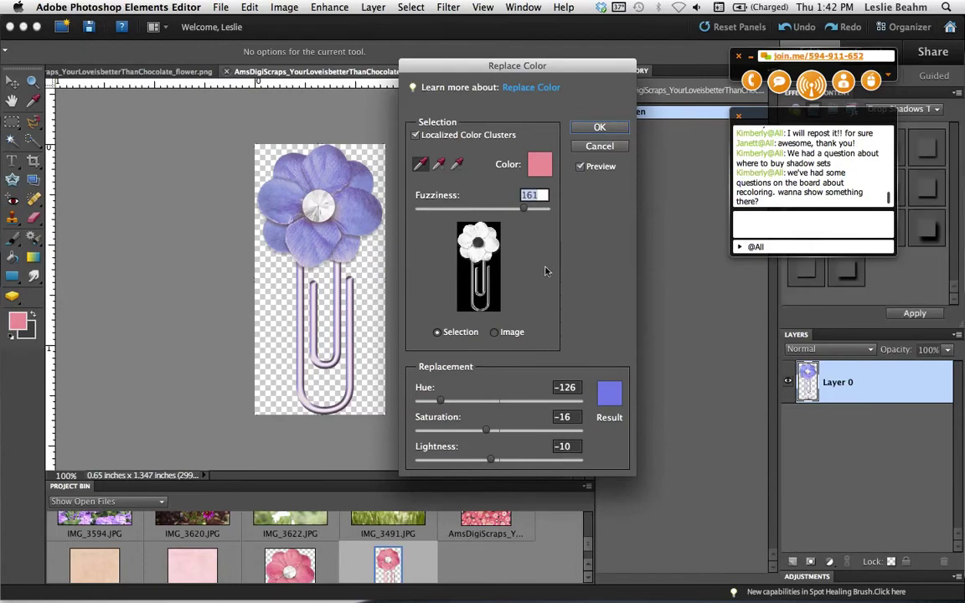
# Try a fuzziness of 200 and a saturation of +43 for the flower paperclip's colour replacement, and cancel Replace Color
pyautogui.moveTo(523, 209); pyautogui.dragTo(549, 213)
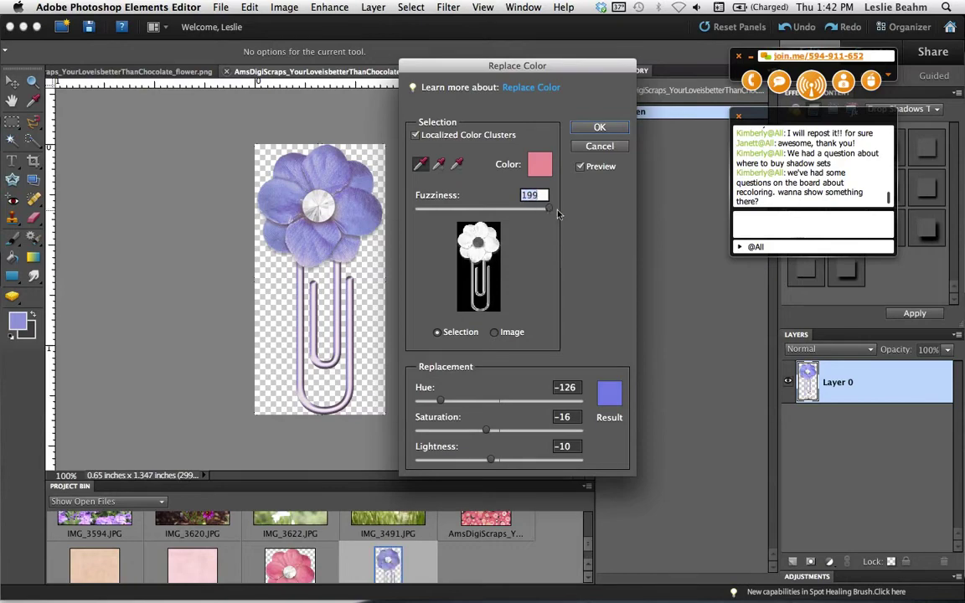
pyautogui.moveTo(557, 215); pyautogui.dragTo(559, 212)
pyautogui.moveTo(488, 434); pyautogui.dragTo(536, 438)
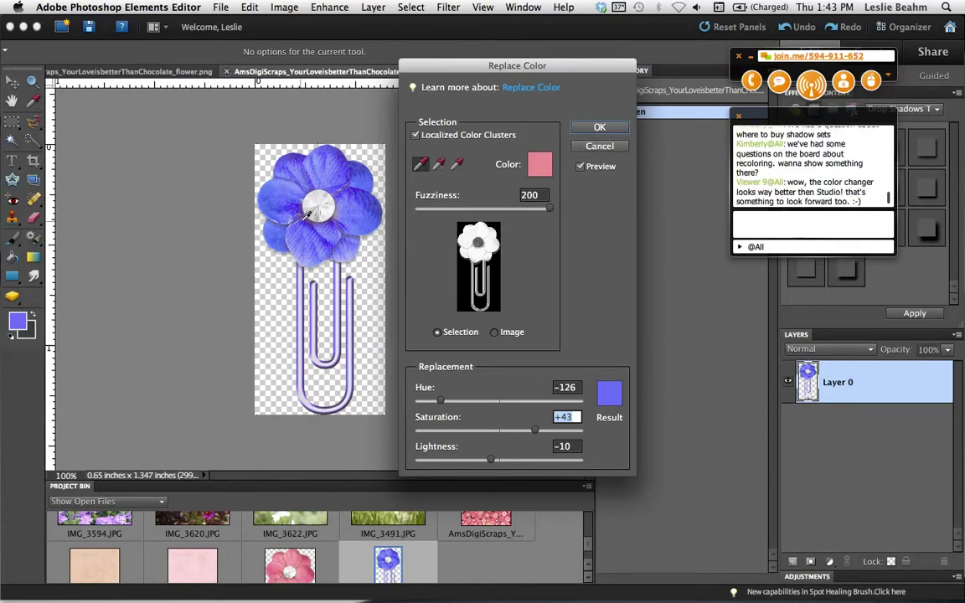
pyautogui.click(596, 150)
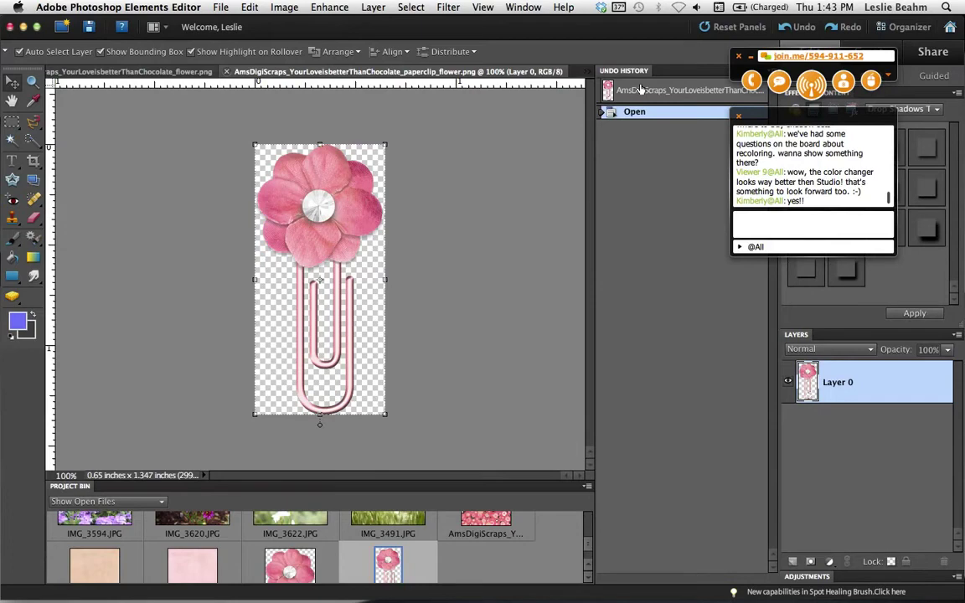
# Switch to the Color Replacement tool and enlarge its brush to 70 px
pyautogui.click(13, 238)
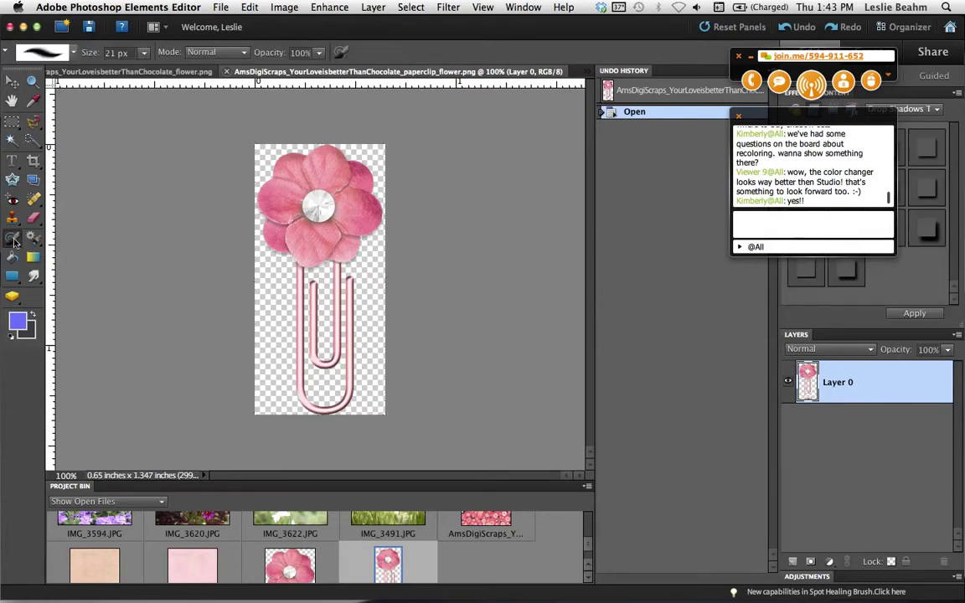
pyautogui.click(11, 241)
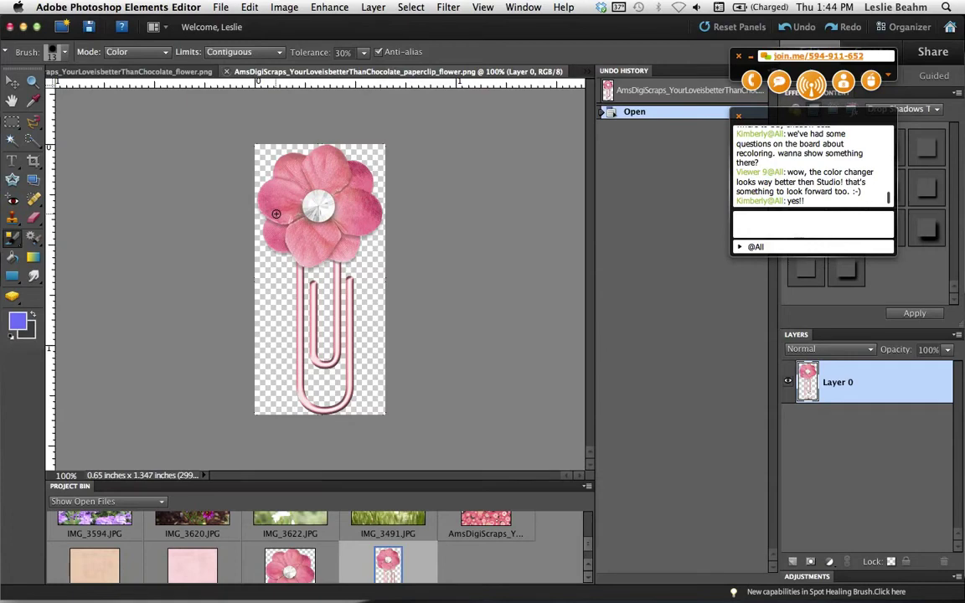
pyautogui.click(65, 54)
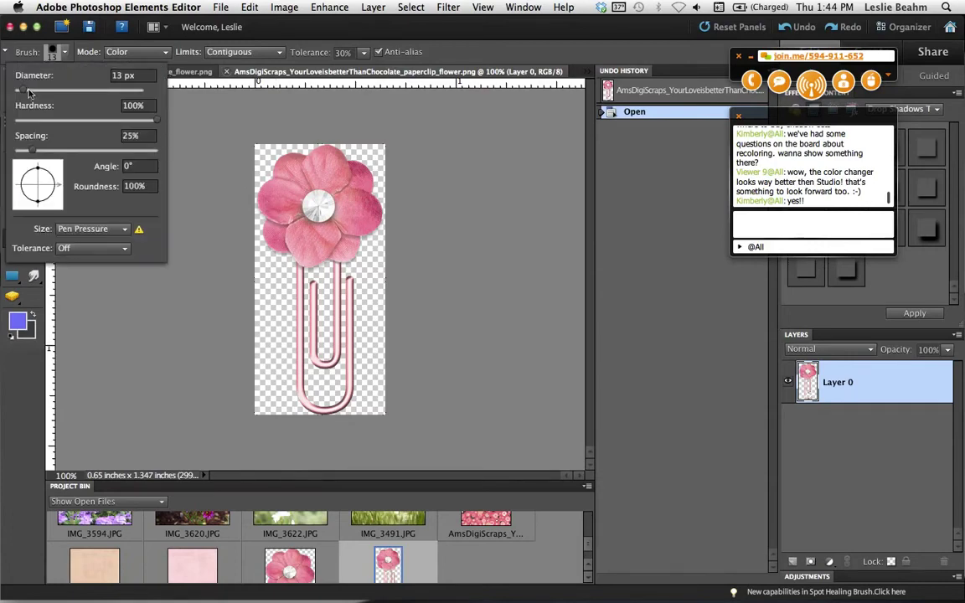
pyautogui.click(66, 54)
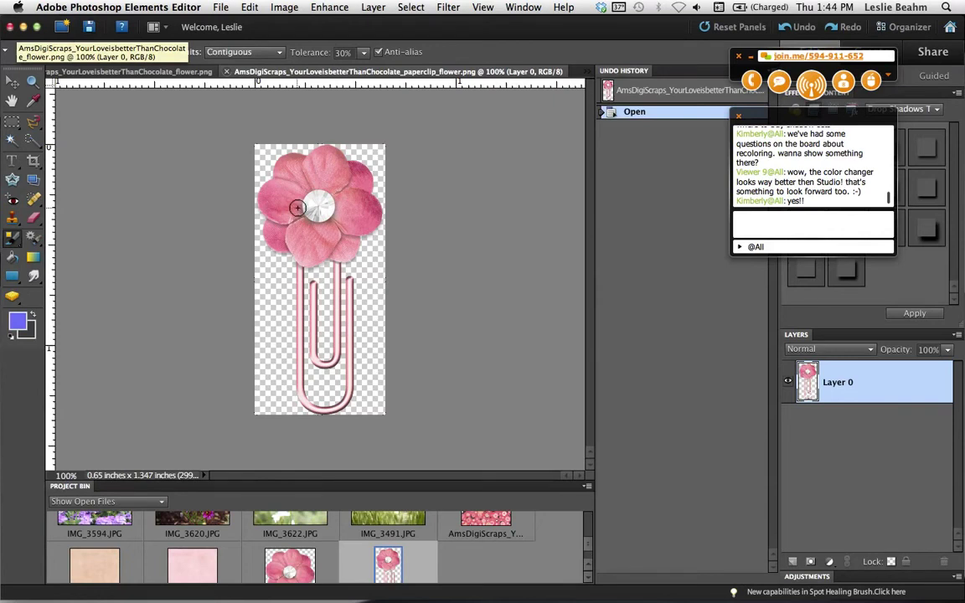
pyautogui.press(']')
pyautogui.press(']')
pyautogui.press(']')
pyautogui.press(']')
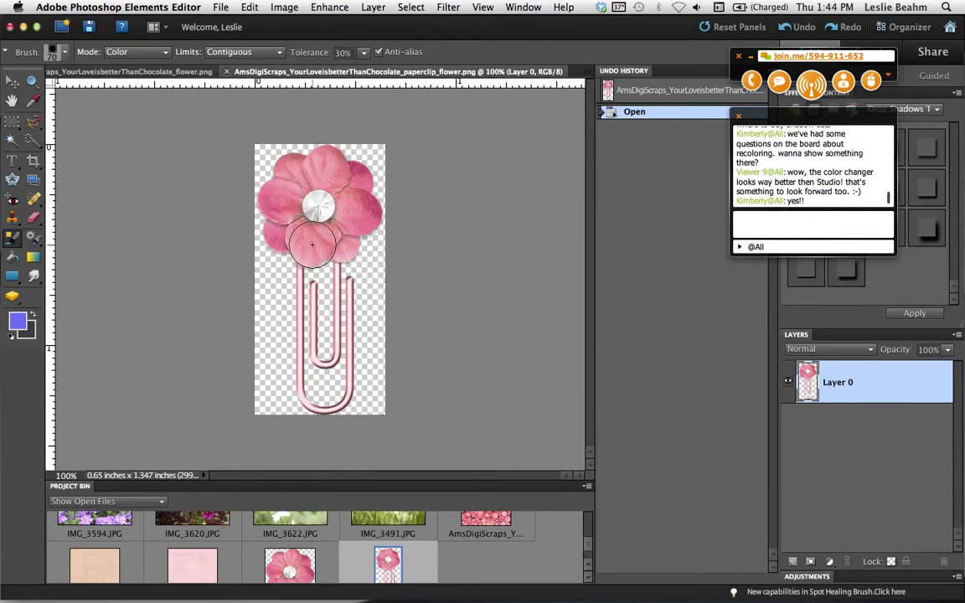
# Recolour the petals and the clip wire with the periwinkle foreground colour, enlarging the brush to 100 px for the last strokes
pyautogui.moveTo(306, 247)
pyautogui.mouseDown()
pyautogui.moveTo(320, 191)
pyautogui.moveTo(337, 242)
pyautogui.moveTo(325, 164)
pyautogui.moveTo(298, 157)
pyautogui.moveTo(324, 165)
pyautogui.moveTo(295, 138)
pyautogui.moveTo(314, 159)
pyautogui.moveTo(297, 167)
pyautogui.moveTo(326, 220)
pyautogui.moveTo(266, 201)
pyautogui.moveTo(255, 149)
pyautogui.moveTo(279, 157)
pyautogui.moveTo(267, 230)
pyautogui.moveTo(263, 216)
pyautogui.moveTo(300, 247)
pyautogui.moveTo(338, 196)
pyautogui.moveTo(338, 205)
pyautogui.moveTo(358, 198)
pyautogui.moveTo(289, 164)
pyautogui.moveTo(253, 181)
pyautogui.moveTo(253, 239)
pyautogui.mouseUp()
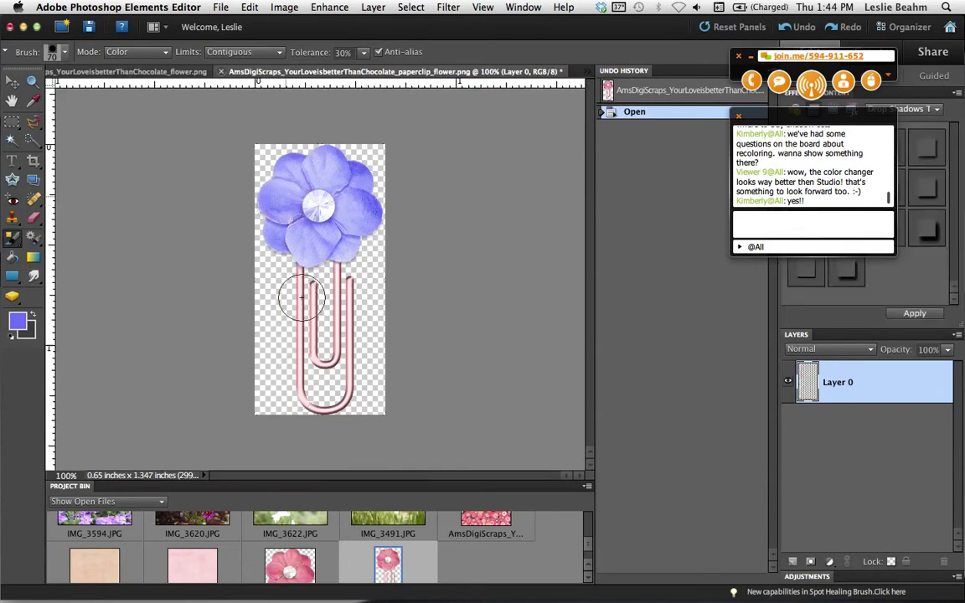
pyautogui.moveTo(319, 393)
pyautogui.mouseDown()
pyautogui.moveTo(352, 390)
pyautogui.moveTo(337, 279)
pyautogui.mouseUp()
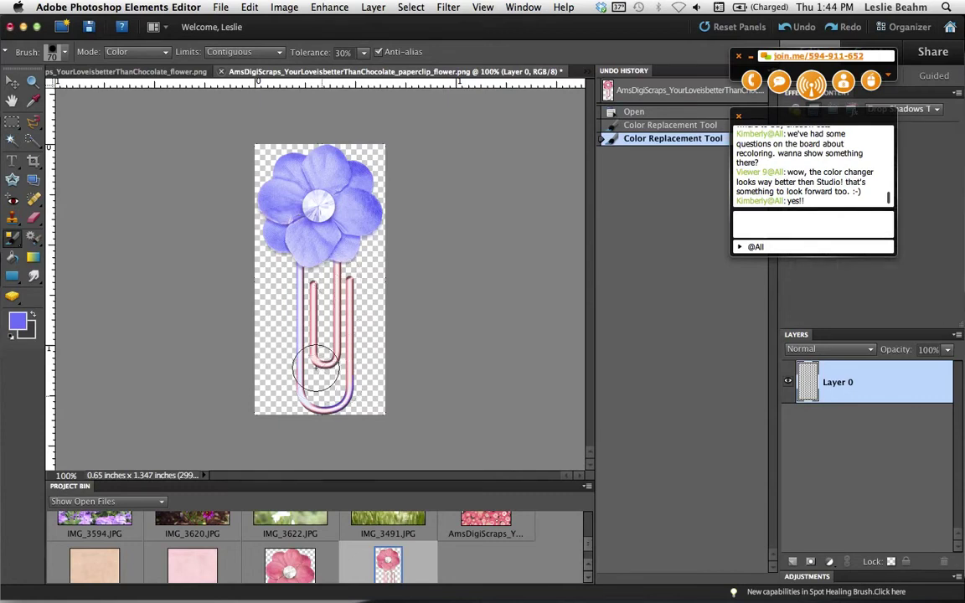
pyautogui.moveTo(311, 314)
pyautogui.mouseDown()
pyautogui.moveTo(279, 334)
pyautogui.moveTo(279, 264)
pyautogui.mouseUp()
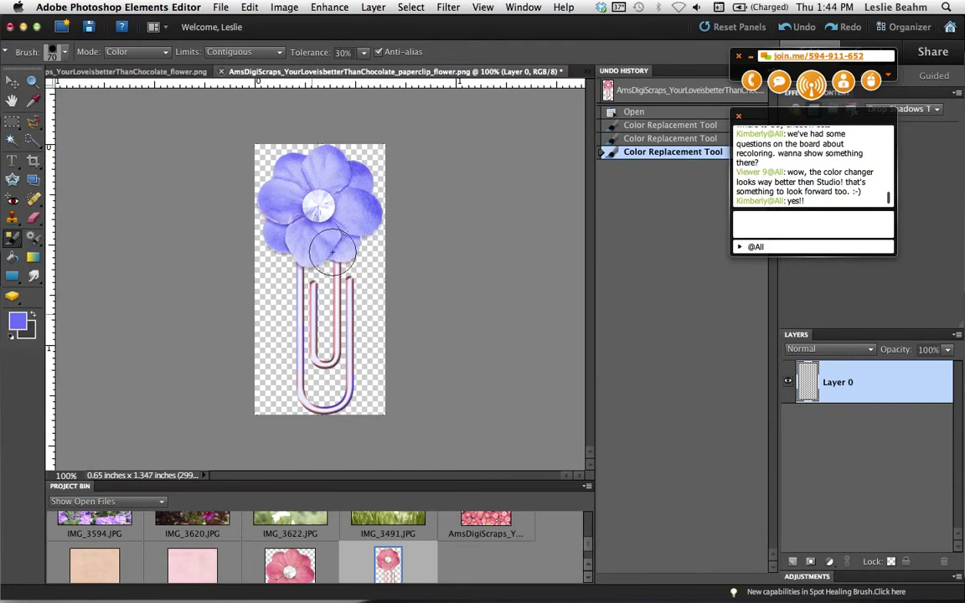
pyautogui.moveTo(290, 367)
pyautogui.mouseDown()
pyautogui.moveTo(283, 368)
pyautogui.moveTo(312, 370)
pyautogui.moveTo(343, 344)
pyautogui.moveTo(353, 295)
pyautogui.moveTo(333, 283)
pyautogui.mouseUp()
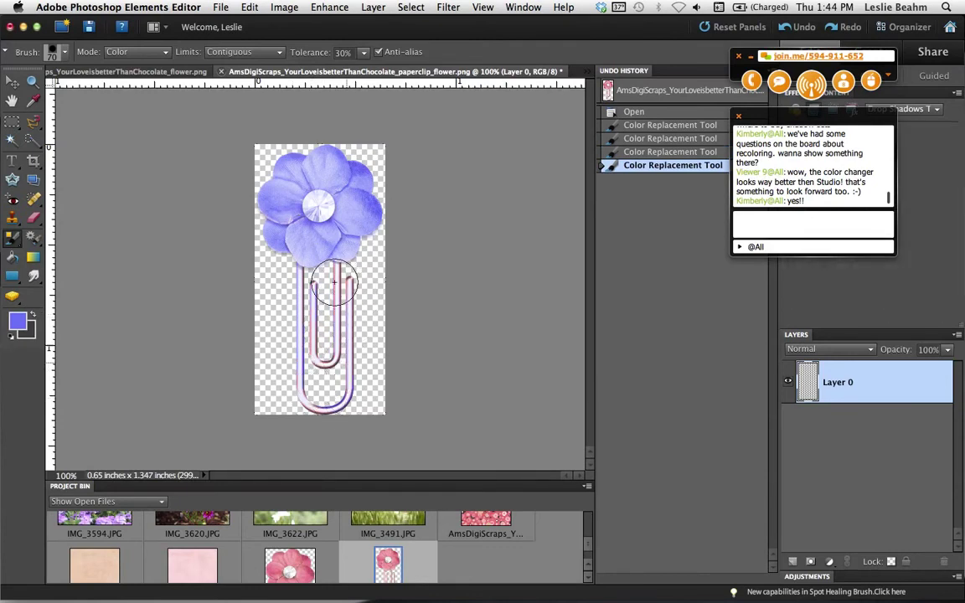
pyautogui.press(']')
pyautogui.press(']')
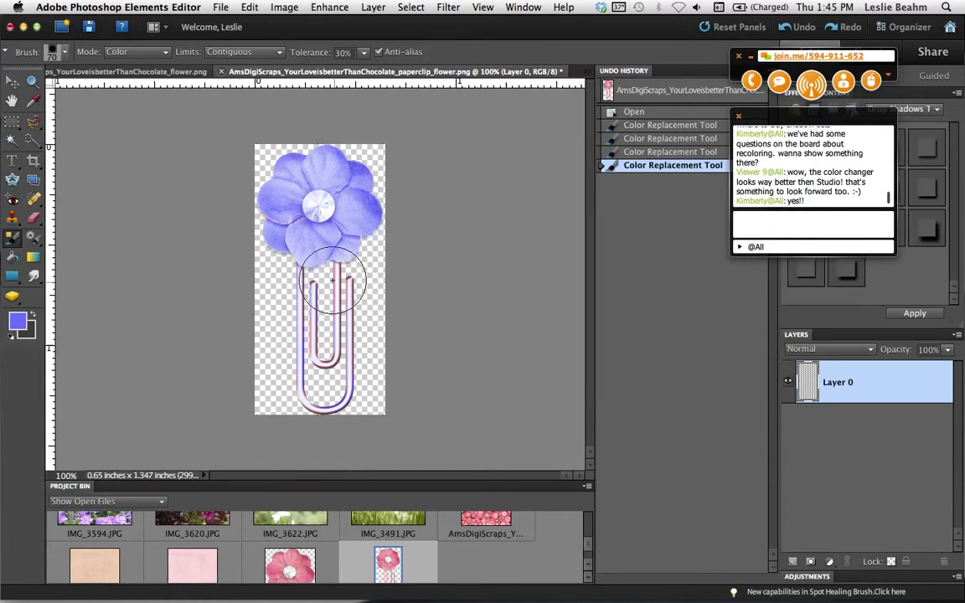
pyautogui.moveTo(332, 282)
pyautogui.mouseDown()
pyautogui.moveTo(317, 278)
pyautogui.moveTo(308, 308)
pyautogui.moveTo(293, 315)
pyautogui.moveTo(308, 399)
pyautogui.moveTo(338, 287)
pyautogui.moveTo(307, 248)
pyautogui.moveTo(319, 267)
pyautogui.moveTo(294, 283)
pyautogui.moveTo(330, 310)
pyautogui.moveTo(285, 268)
pyautogui.moveTo(280, 310)
pyautogui.moveTo(276, 300)
pyautogui.moveTo(333, 242)
pyautogui.moveTo(314, 251)
pyautogui.moveTo(310, 339)
pyautogui.moveTo(232, 116)
pyautogui.mouseUp()
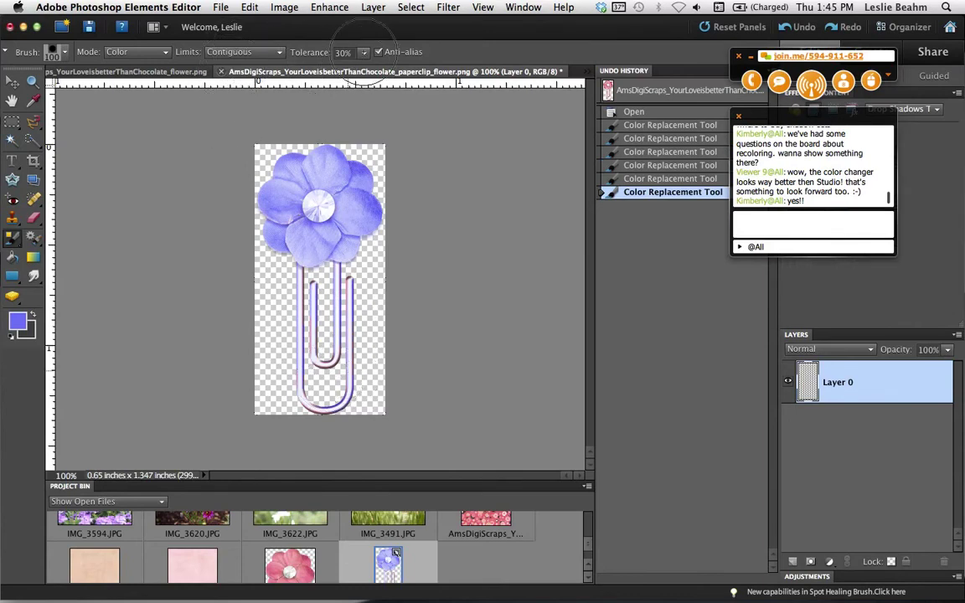
# Raise the Color Replacement tolerance to 50% and repaint the remaining pink parts of the clip wire
pyautogui.click(364, 53)
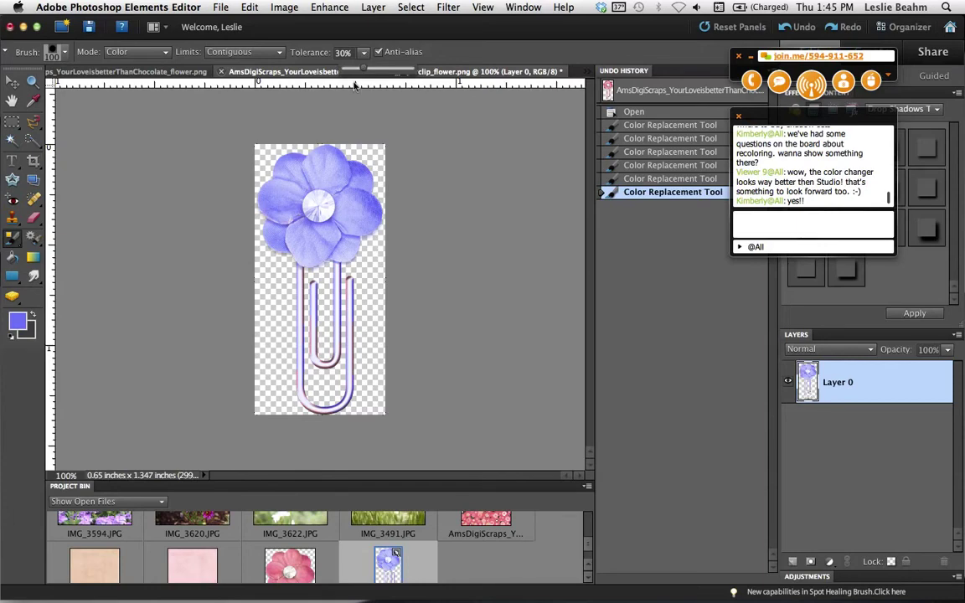
pyautogui.moveTo(363, 74); pyautogui.dragTo(373, 73)
pyautogui.click(302, 282)
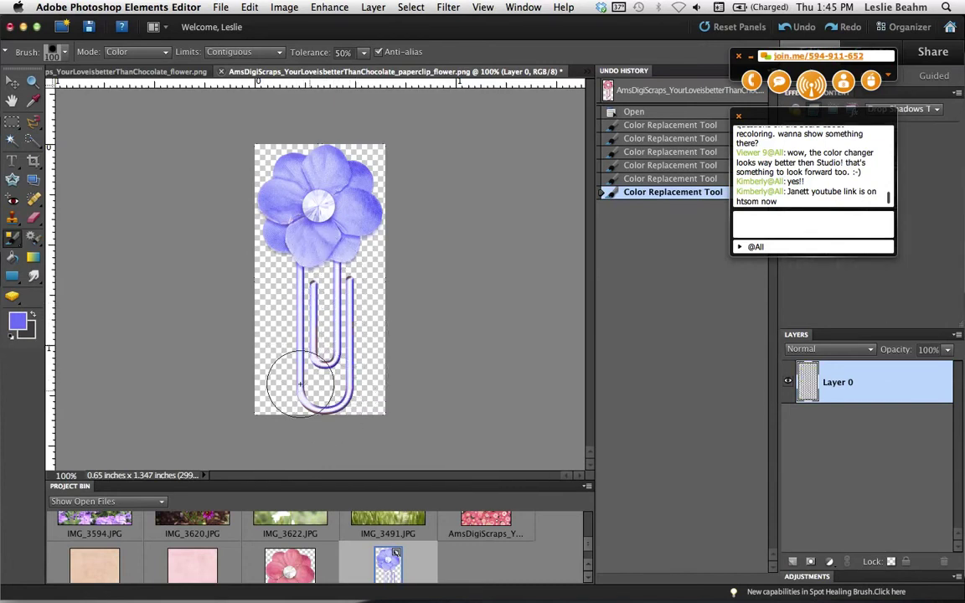
pyautogui.moveTo(290, 399); pyautogui.dragTo(276, 327)
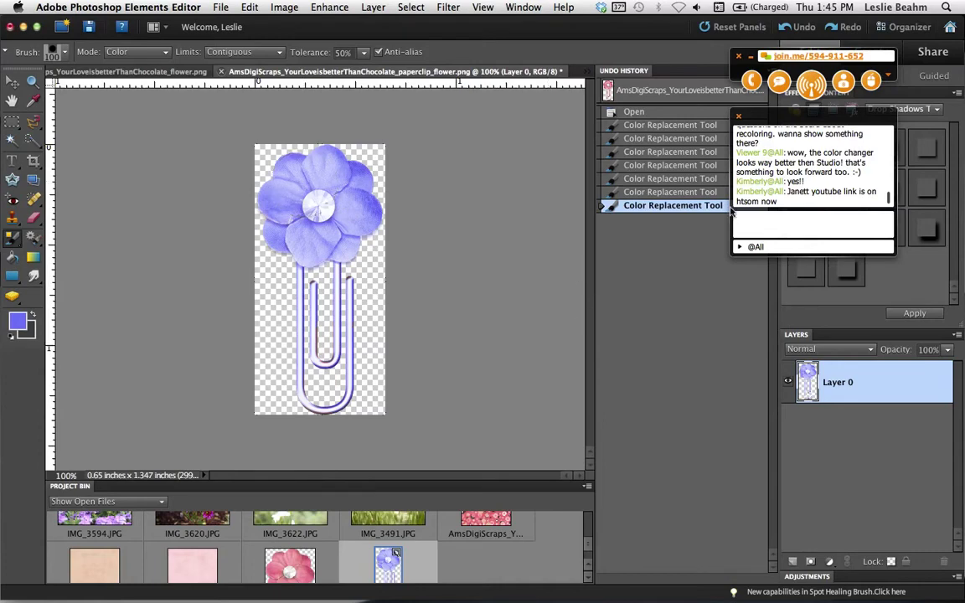
# Restore the flower paperclip to its originally opened state and add a Hue/Saturation adjustment layer above it
pyautogui.click(653, 95)
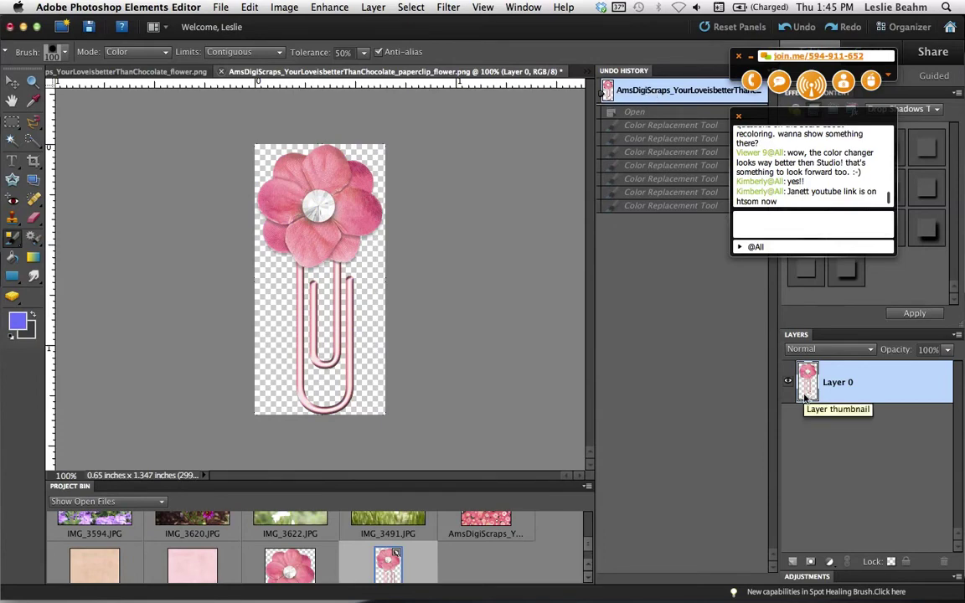
pyautogui.click(828, 562)
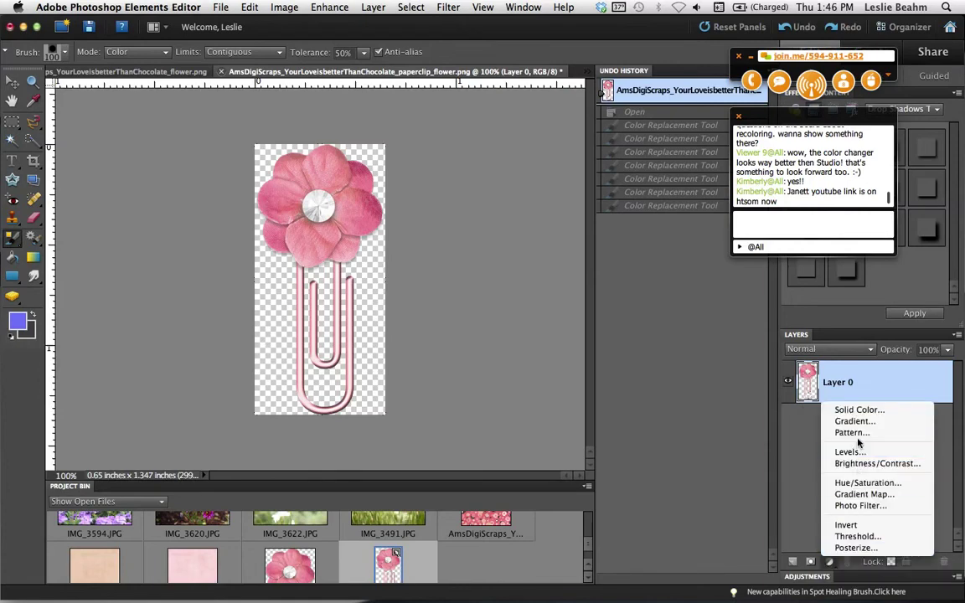
pyautogui.click(857, 483)
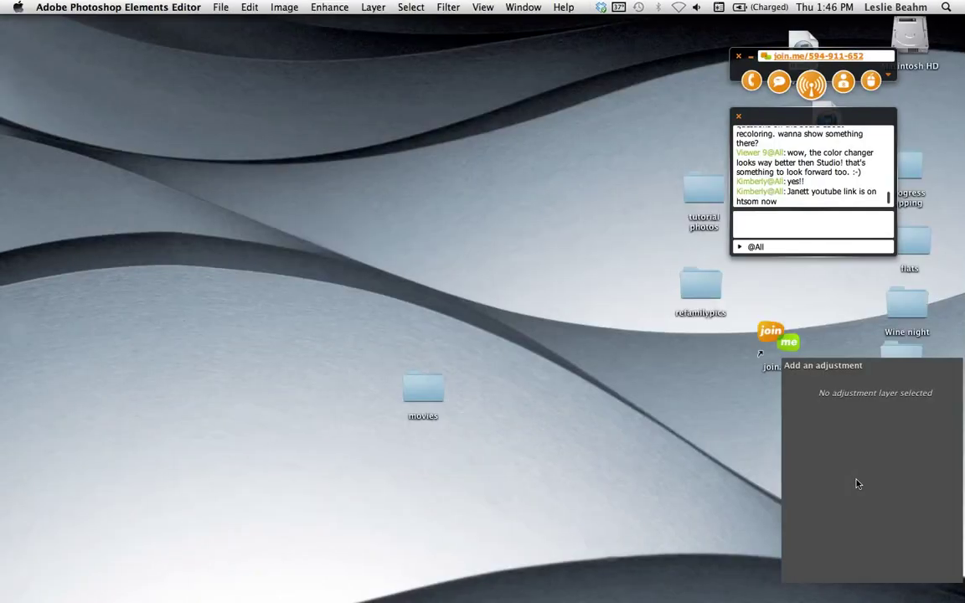
pyautogui.moveTo(517, 578)
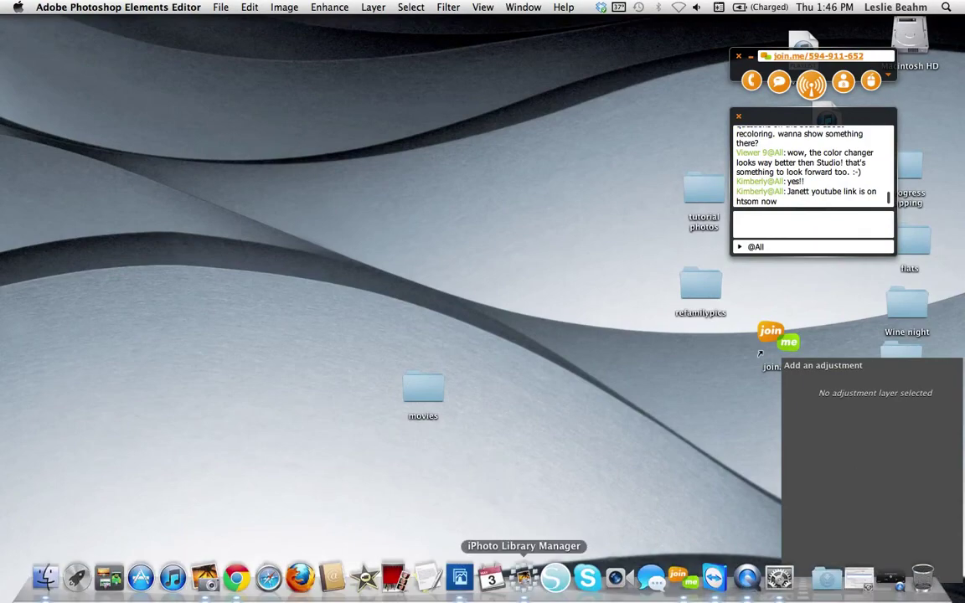
pyautogui.click(472, 578)
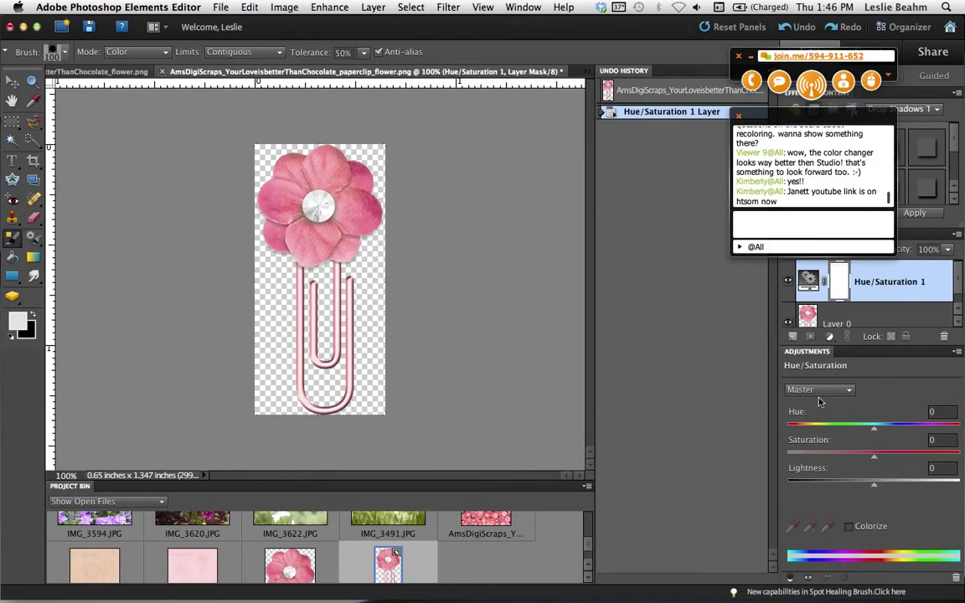
# Clip the Hue/Saturation adjustment to Layer 0 and set its hue to +11 and saturation to +62
pyautogui.moveTo(877, 432); pyautogui.dragTo(878, 432)
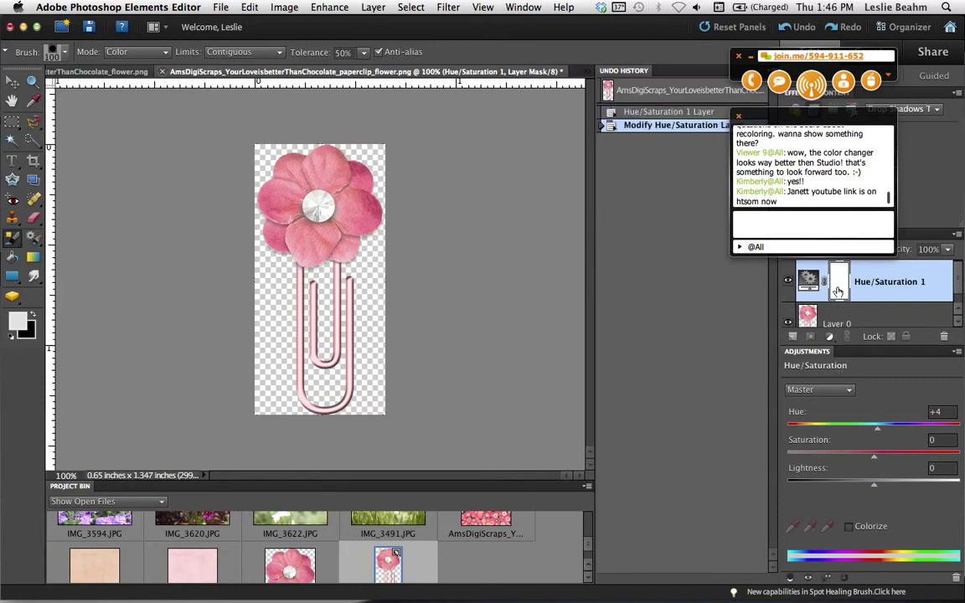
pyautogui.keyDown('alt'); pyautogui.click(837, 308); pyautogui.keyUp('alt')
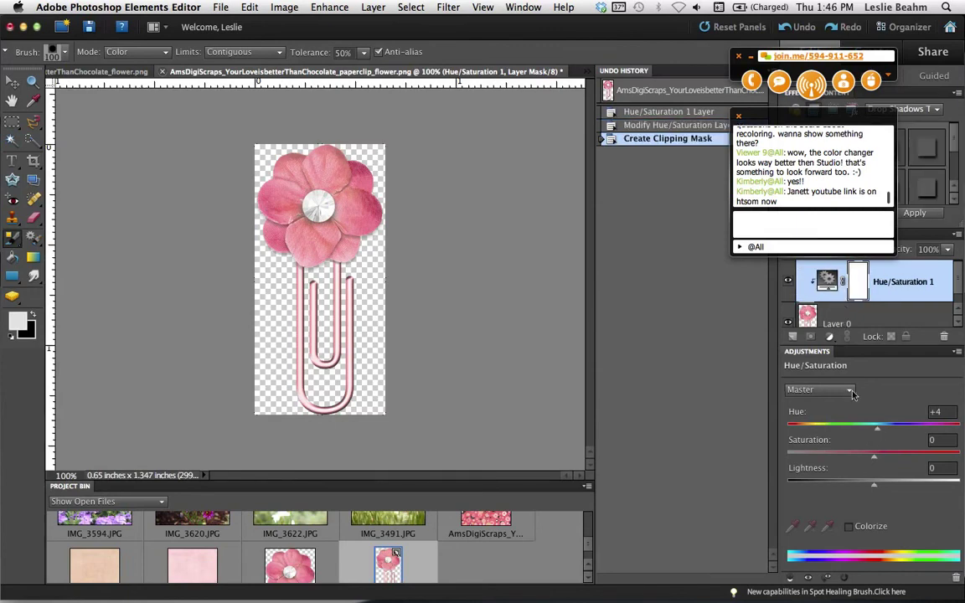
pyautogui.moveTo(877, 431); pyautogui.dragTo(814, 429)
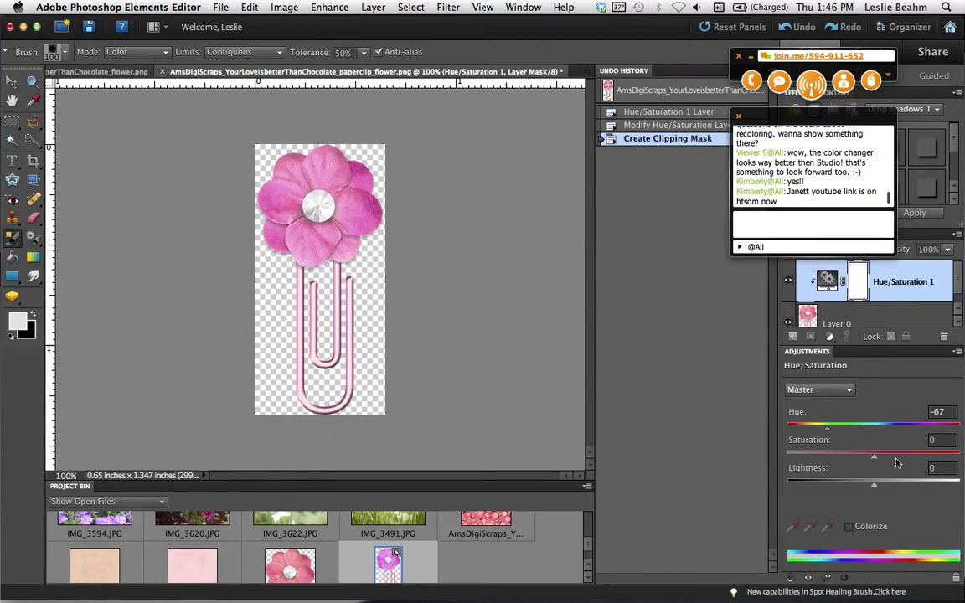
pyautogui.click(927, 465)
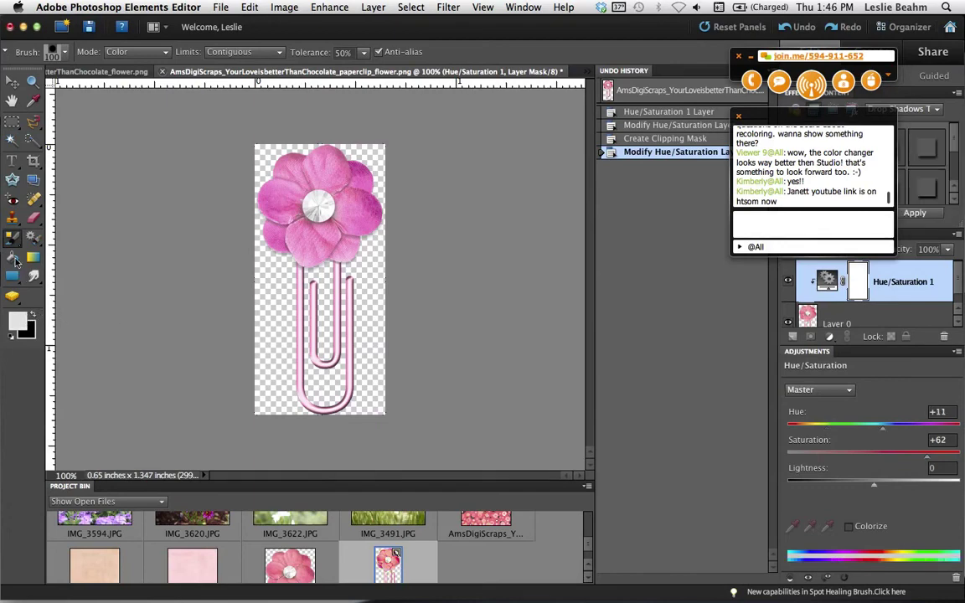
# Pick a golden yellow foreground colour with hue 42, saturation 73% and brightness 89%, and switch to the Paint Bucket tool
pyautogui.click(18, 321)
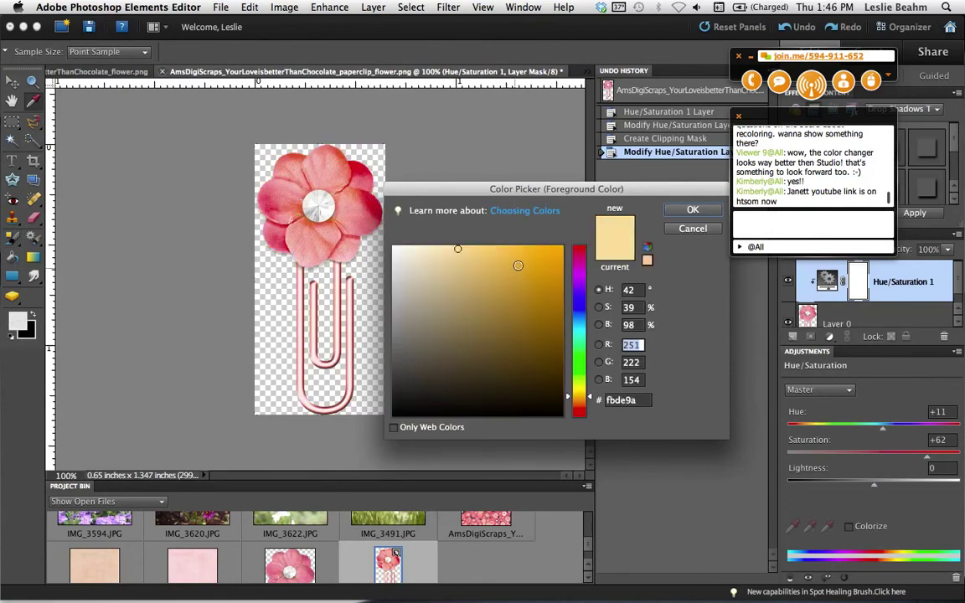
pyautogui.click(518, 265)
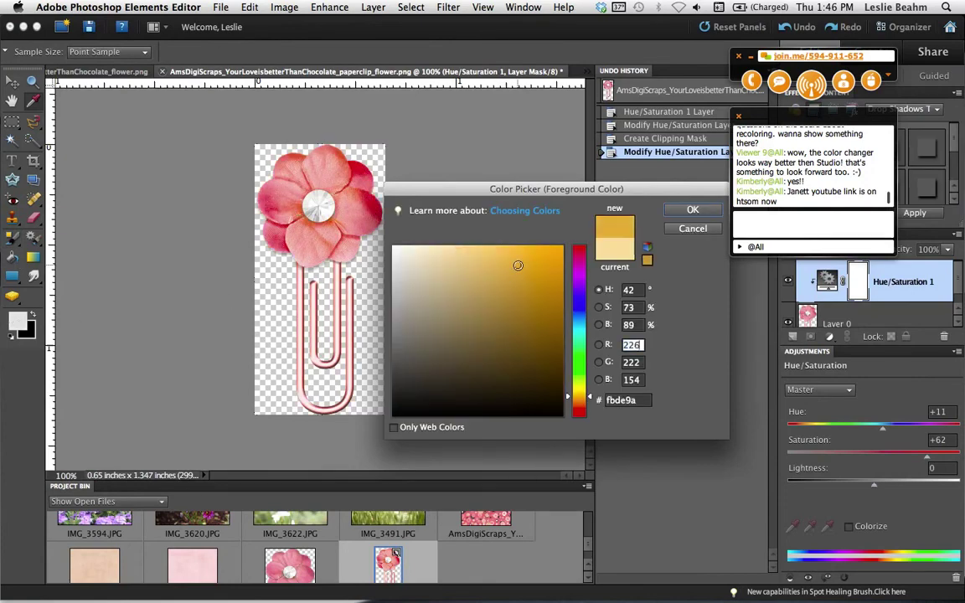
pyautogui.click(679, 214)
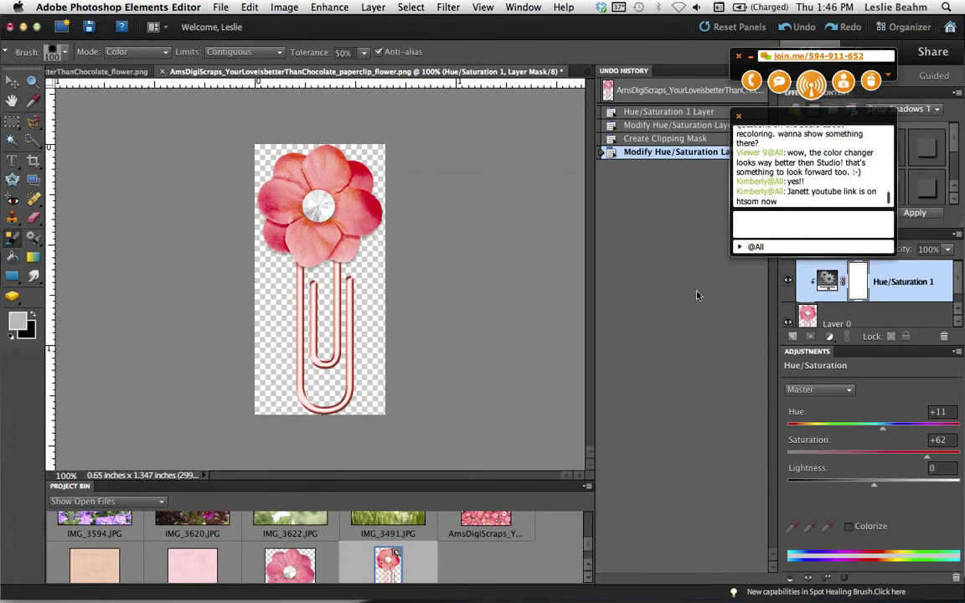
pyautogui.press('k')
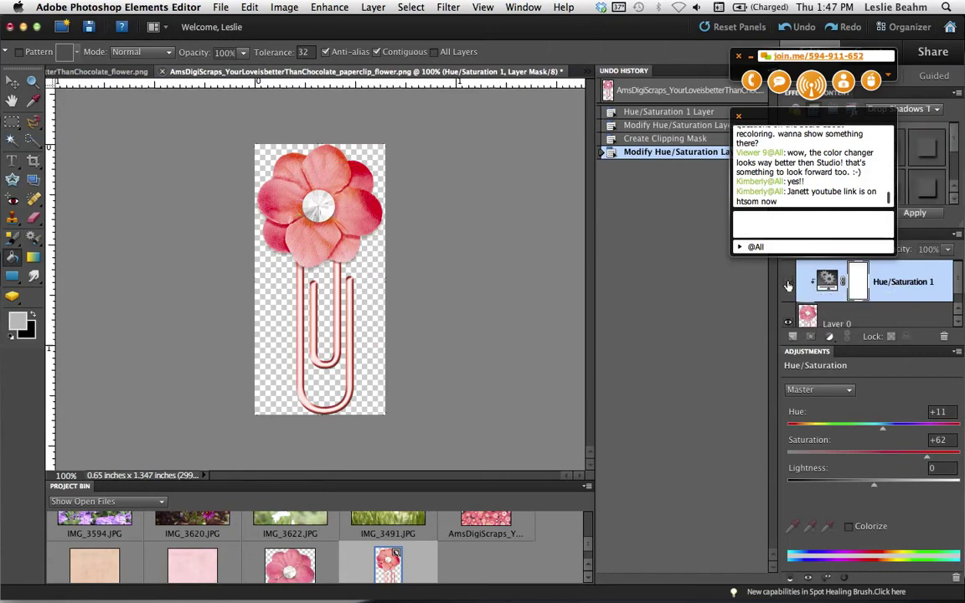
# Compare the flower paperclip with the Hue/Saturation adjustment layer hidden and shown
pyautogui.click(787, 286)
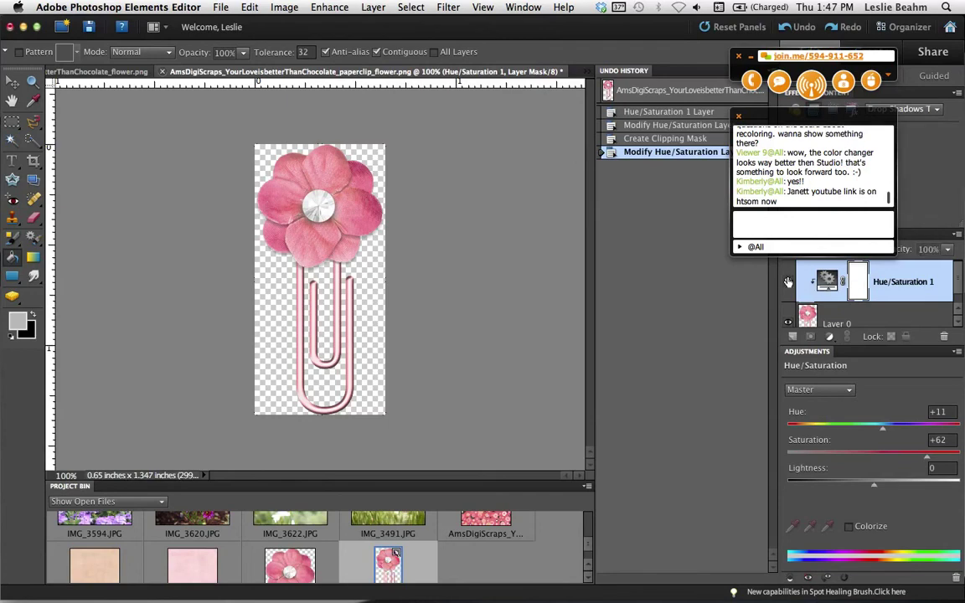
pyautogui.click(787, 281)
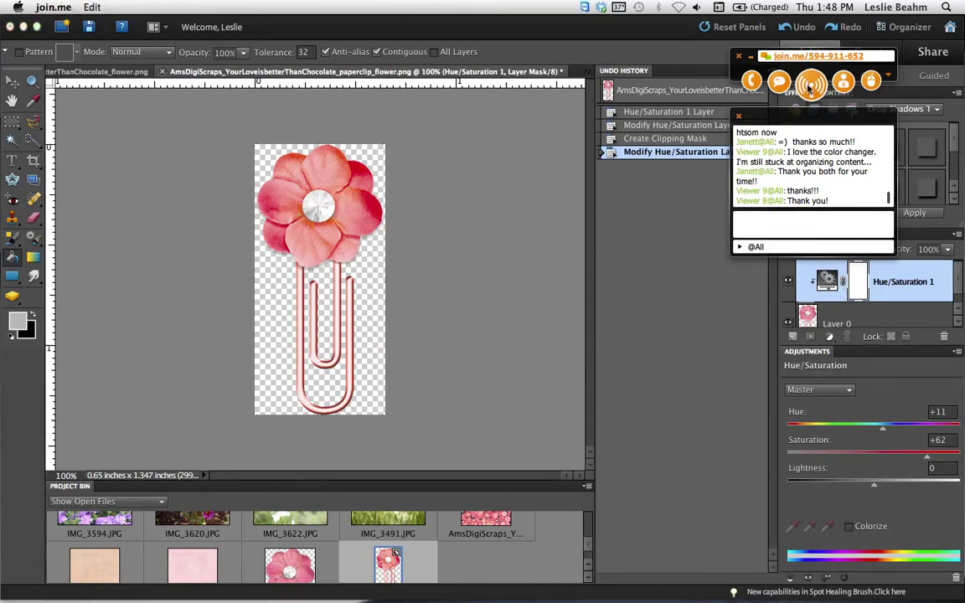
# Pause the join.me screen sharing and send the chat message "Yes, keep organizing!!" to all participants
pyautogui.click(810, 85)
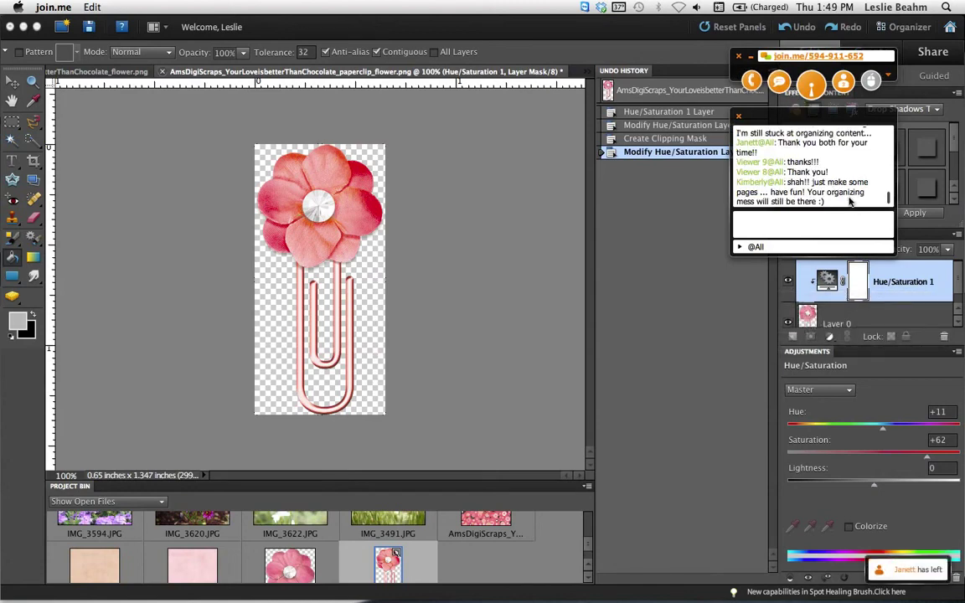
pyautogui.click(814, 227)
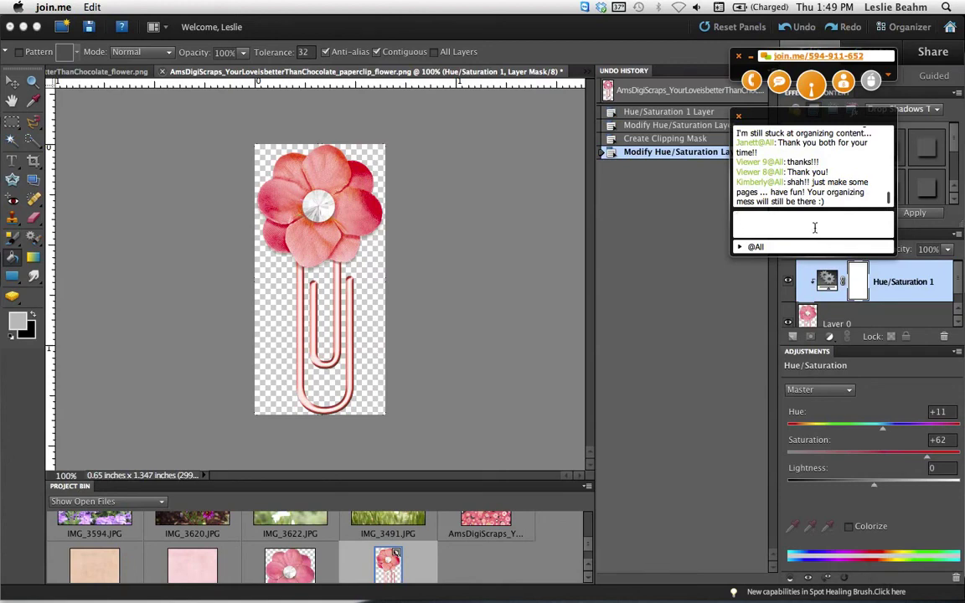
pyautogui.write('Yes, keep or')
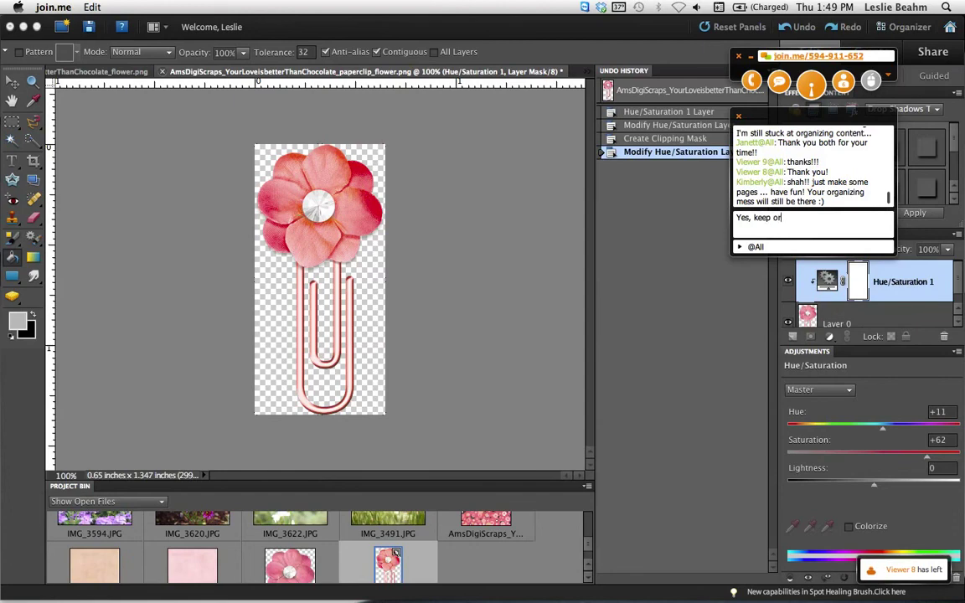
pyautogui.write('ganizing!!')
pyautogui.press('Return')
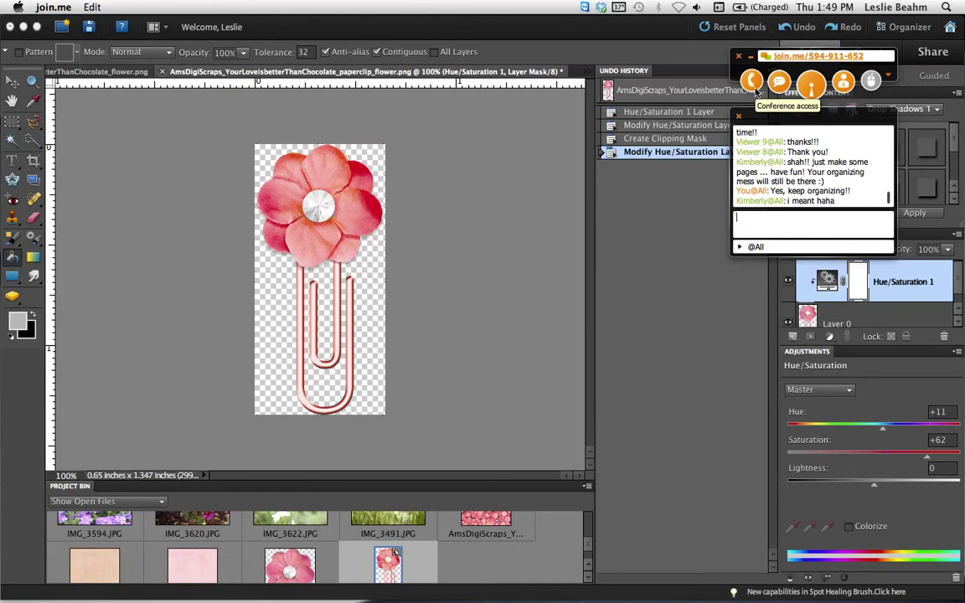
# Send the chat message "But also make pages!" to all participants
pyautogui.write('But ')
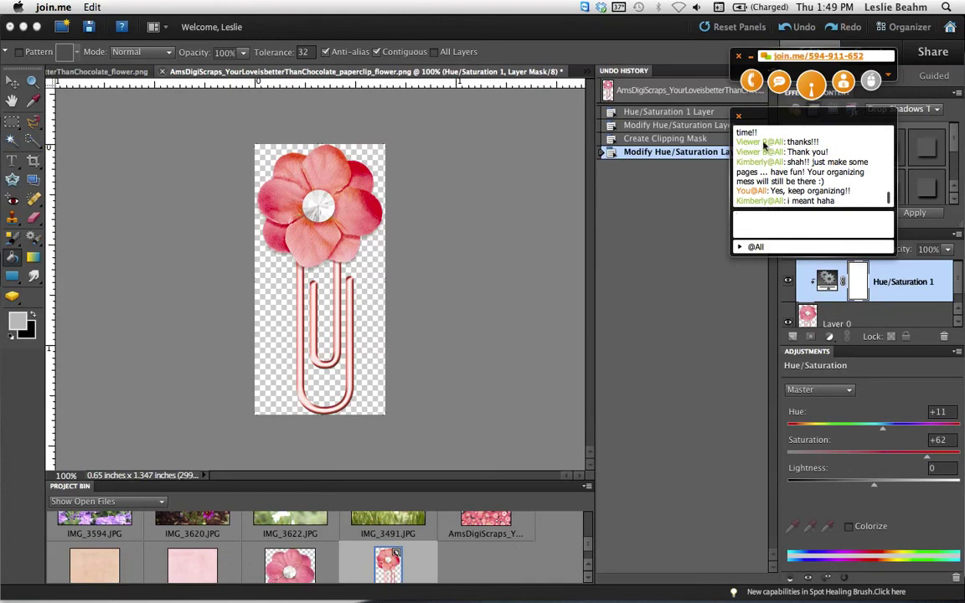
pyautogui.write('also make pages!')
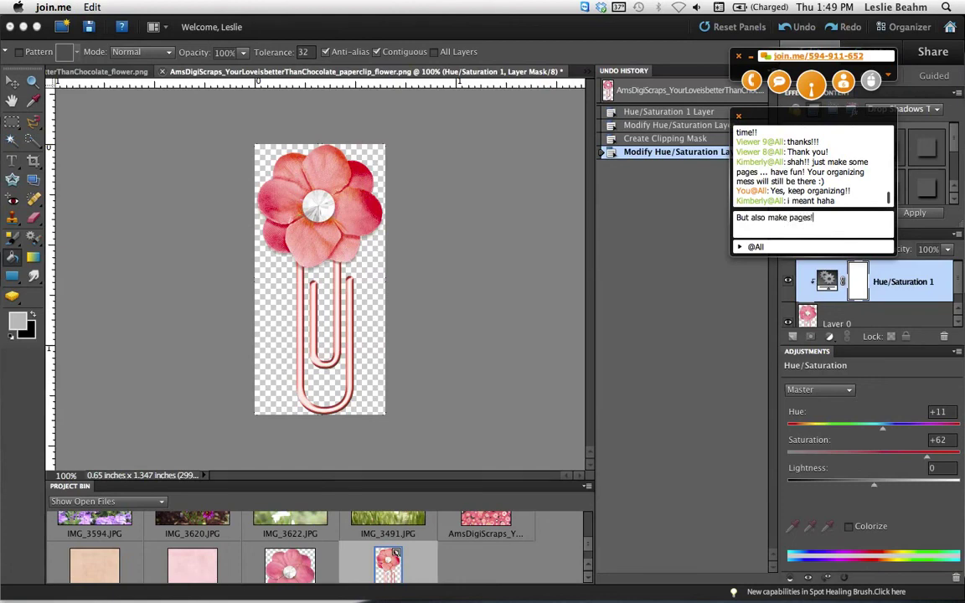
pyautogui.press('Return')
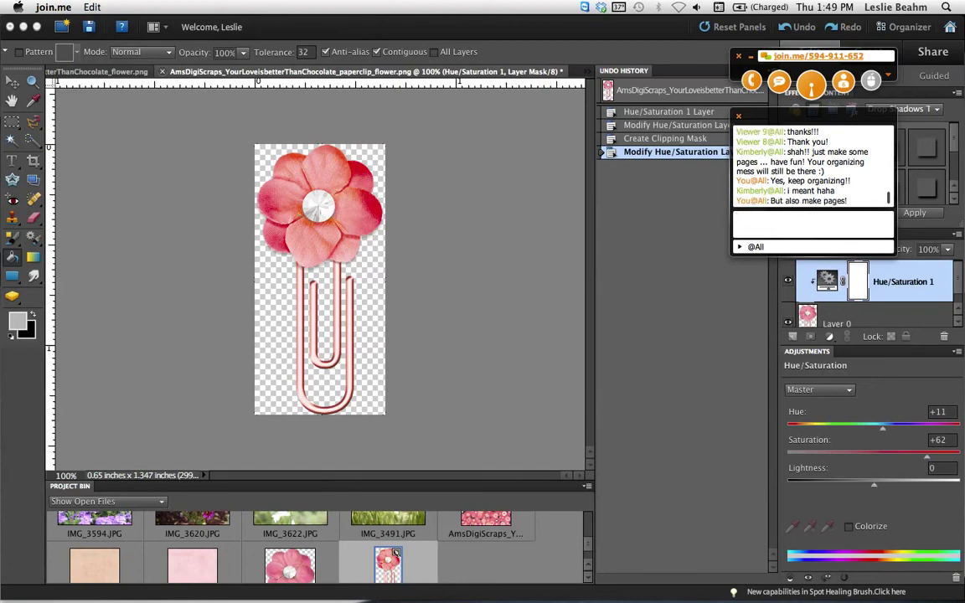
# Send the chat message "Don't be like me and have a terabyte of content that's all a mess!" to all participants
pyautogui.write("Don't be l")
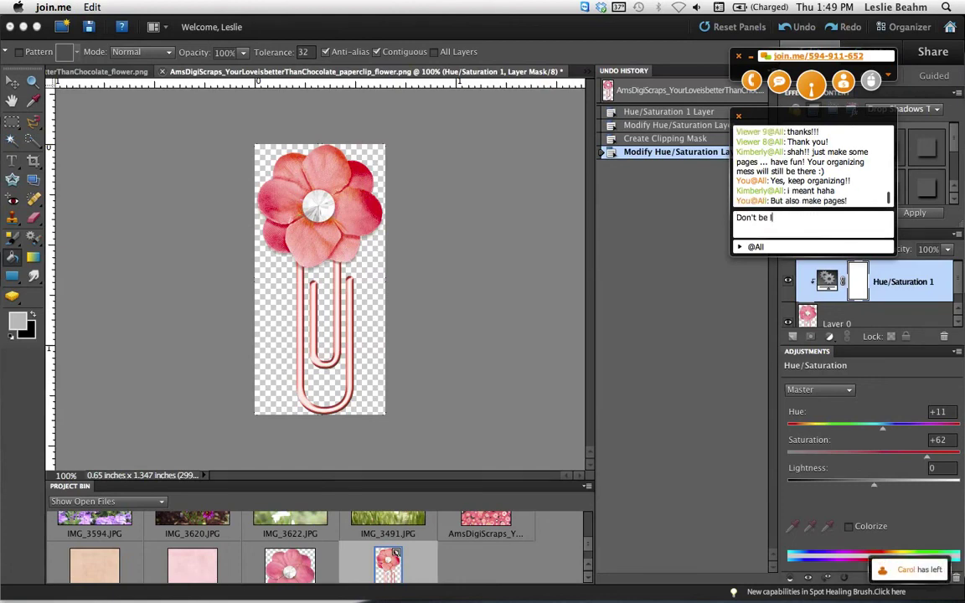
pyautogui.write('ike me and have a terrabyte')
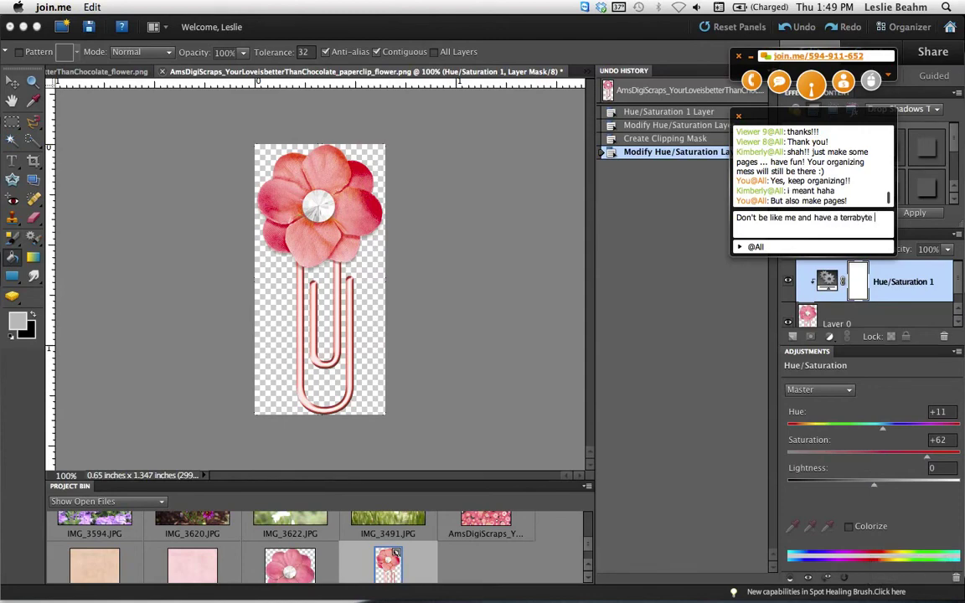
pyautogui.press('BackSpace')
pyautogui.press('BackSpace')
pyautogui.press('BackSpace')
pyautogui.press('BackSpace')
pyautogui.press('BackSpace')
pyautogui.press('BackSpace')
pyautogui.press('BackSpace')
pyautogui.write('abyte of content th')
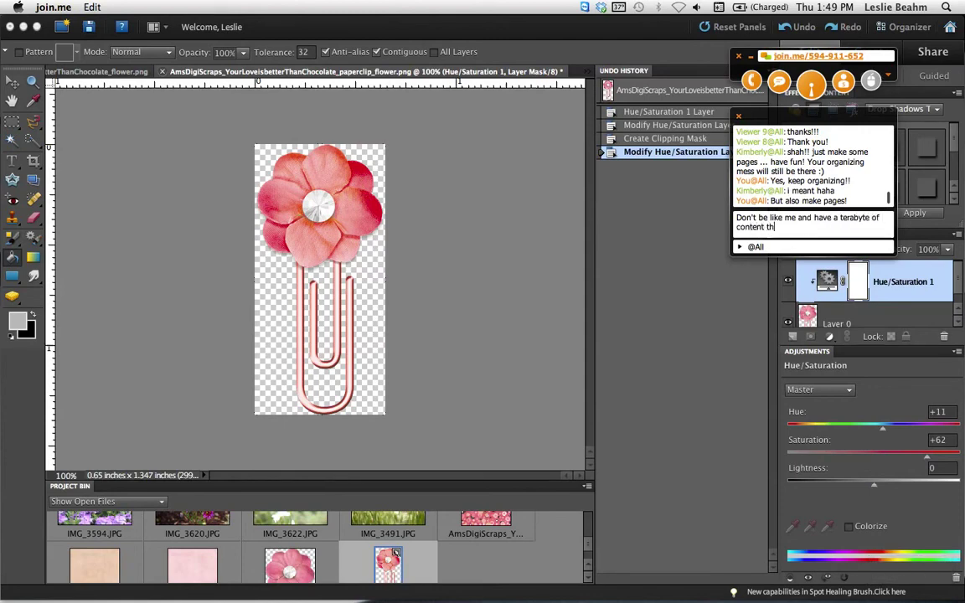
pyautogui.write("at's all a mess!")
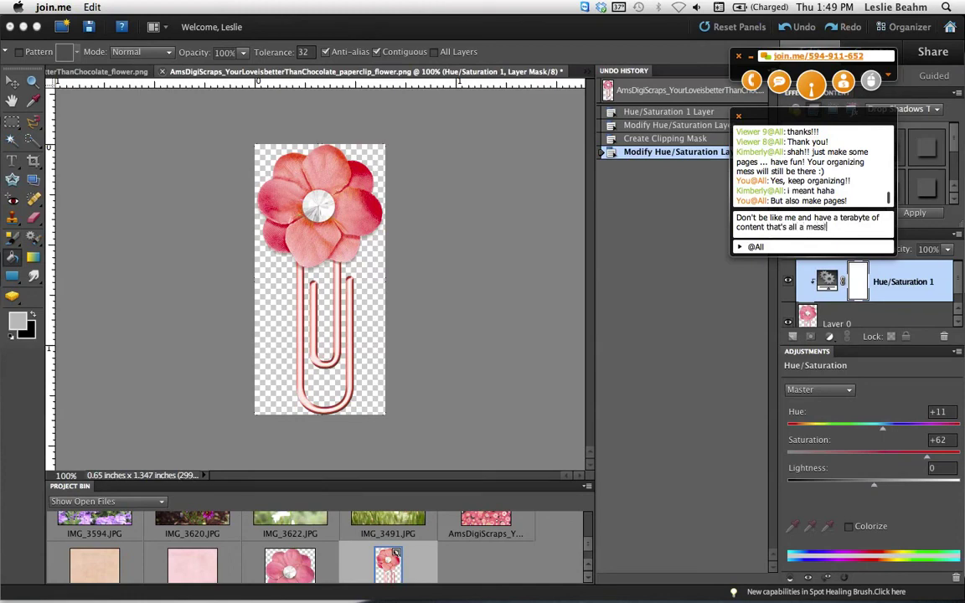
pyautogui.press('Return')
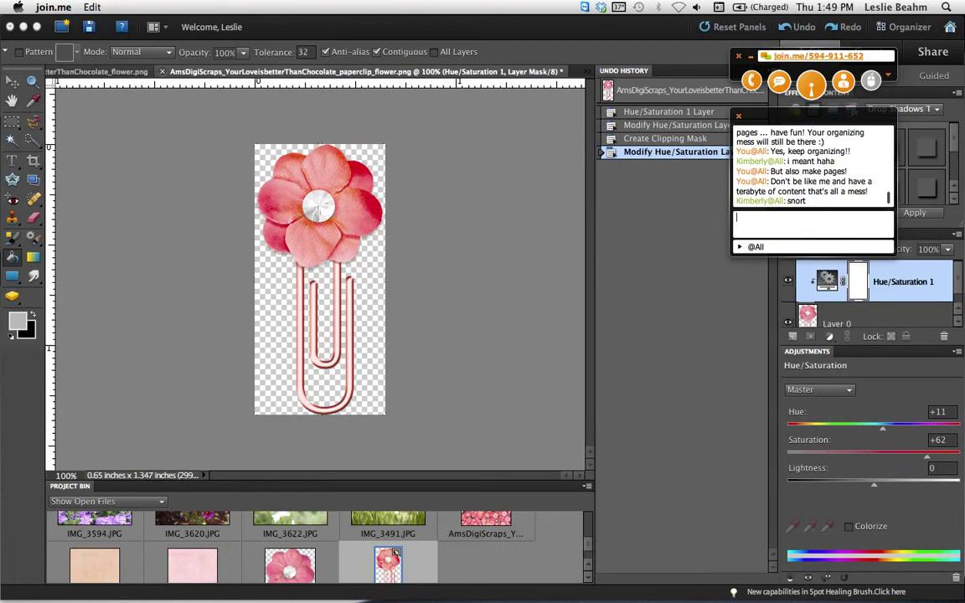
# Reply to all in the chat with "you know it," followed by the participant's initials and an exclamation mark
pyautogui.write('you know it, ')
pyautogui.write('Kim!')
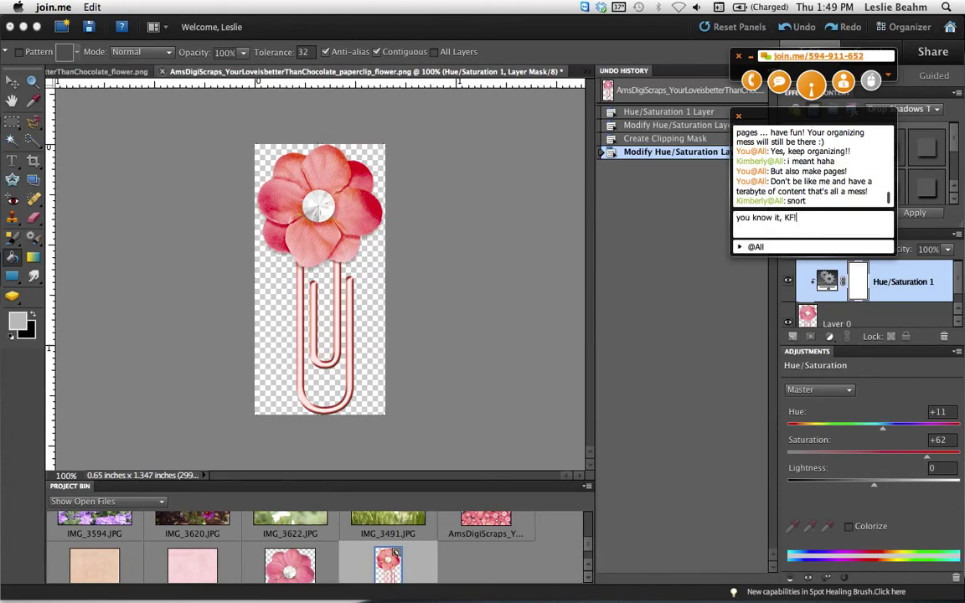
pyautogui.press('Return')
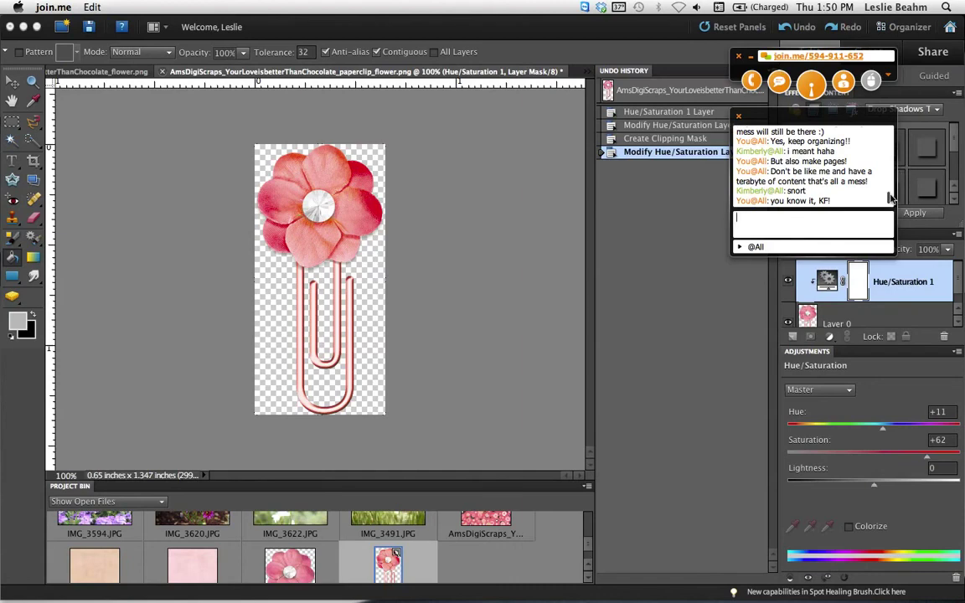
# Select the chat history from the first welcome message down to the participant's advice about using an organizational system
pyautogui.moveTo(891, 198); pyautogui.dragTo(890, 128)
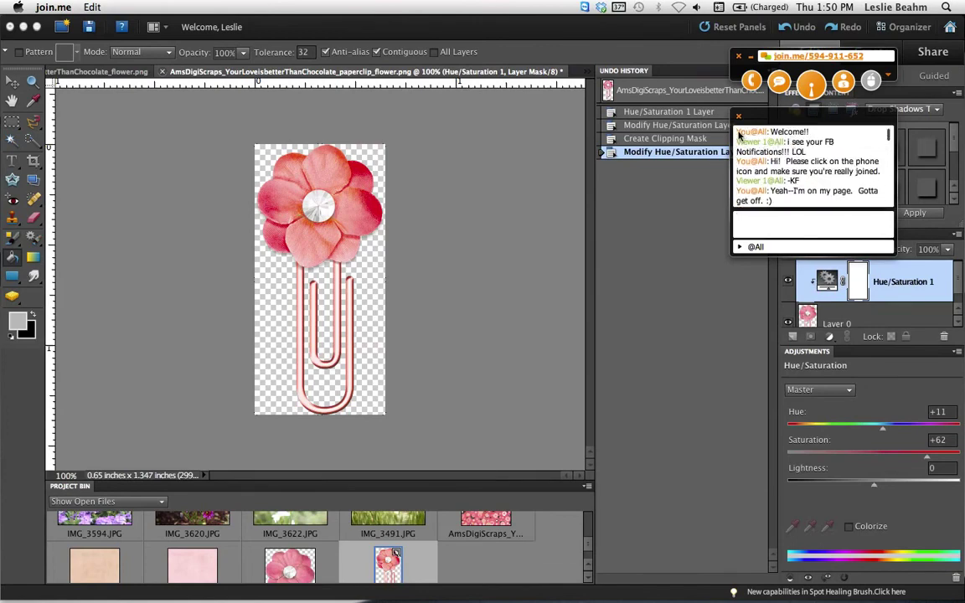
pyautogui.scroll(-15, 738, 134)
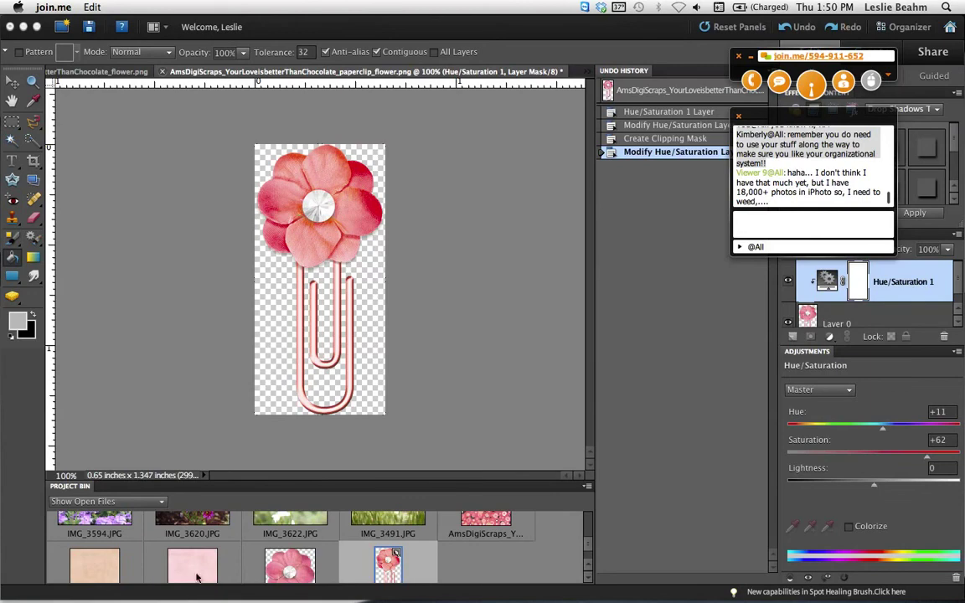
# Send the chat message "Wow, that's a lot of pics!" to all participants
pyautogui.click(769, 224)
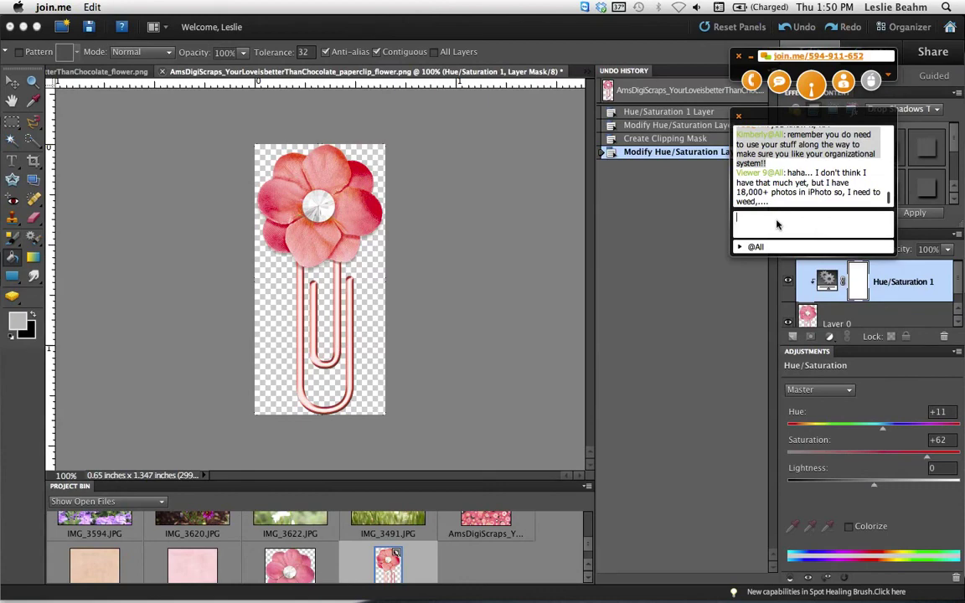
pyautogui.write('Wow, that')
pyautogui.press('BackSpace')
pyautogui.press('BackSpace')
pyautogui.press('BackSpace')
pyautogui.press('BackSpace')
pyautogui.press('BackSpace')
pyautogui.press('BackSpace')
pyautogui.press('BackSpace')
pyautogui.write('lot of pics!')
pyautogui.press('Return')
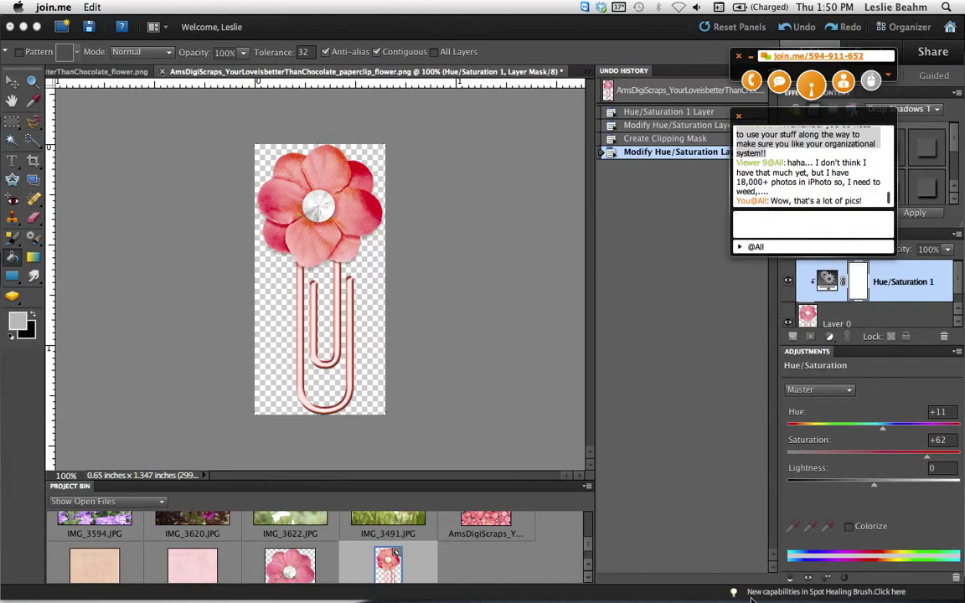
# Switch to QuickTime Player
pyautogui.moveTo(825, 596)
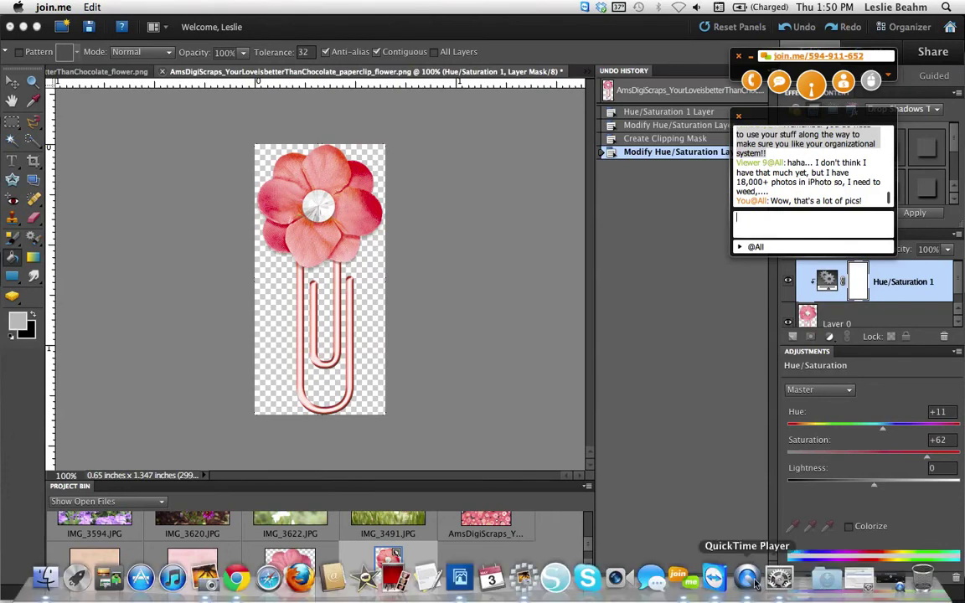
pyautogui.click(747, 578)
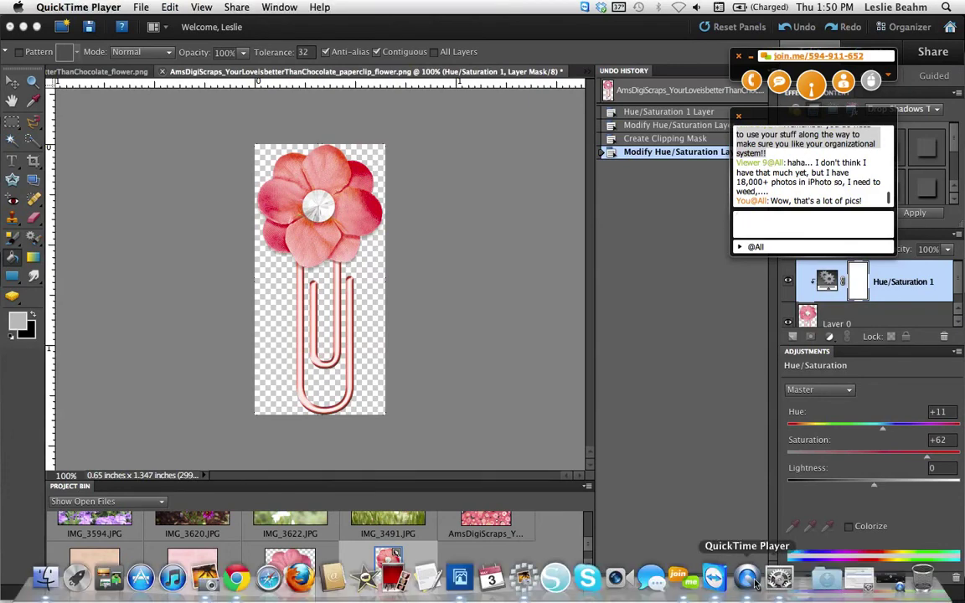